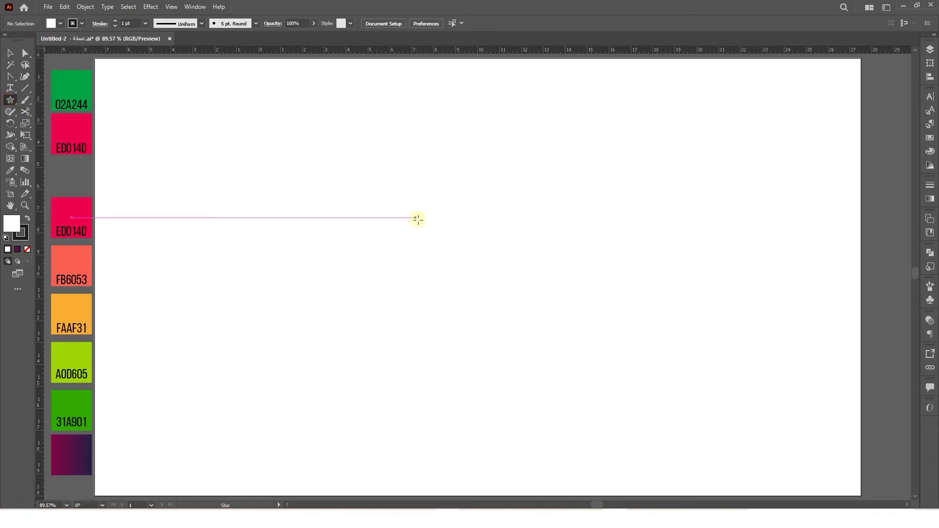
# Draw a triangle about 9 cm wide and 7.8 cm high on the artboard, filled with the ED014D swatch colour.
pyautogui.moveTo(459, 235); pyautogui.dragTo(557, 293)
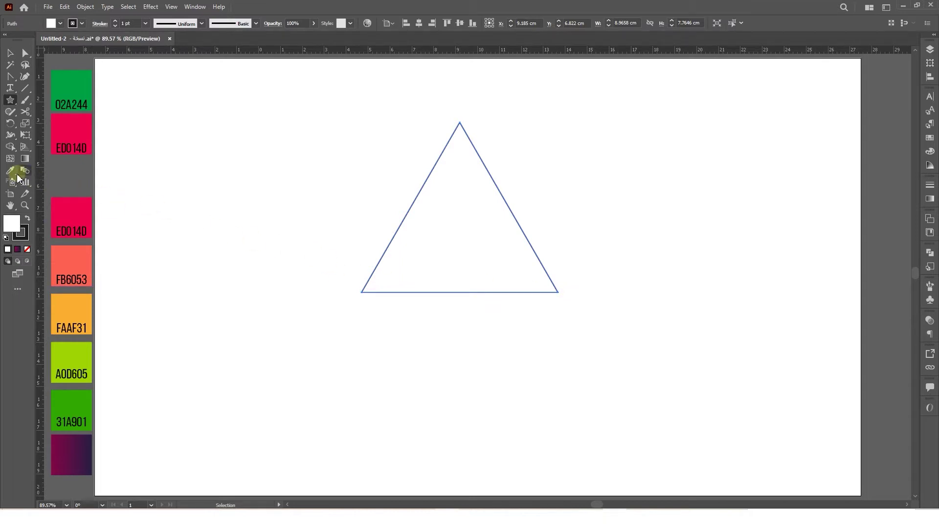
pyautogui.click(84, 128)
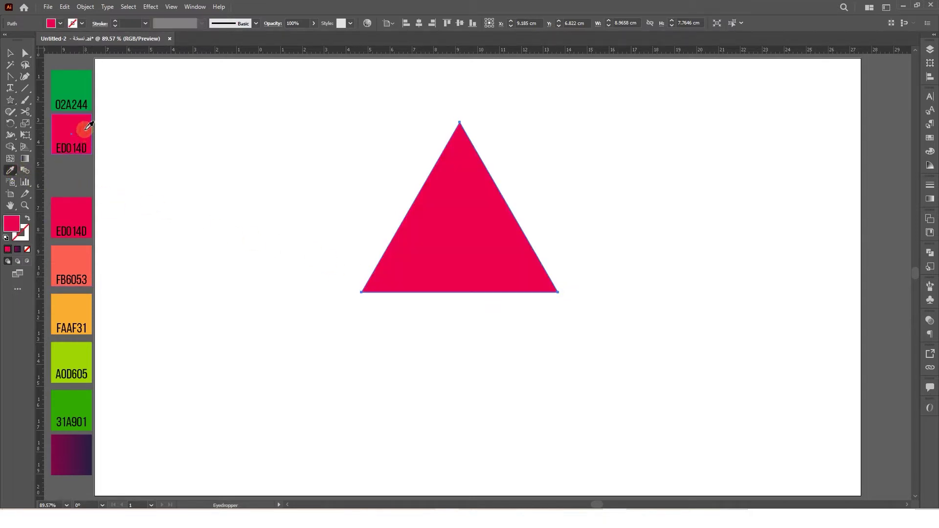
# Rotate the red triangle so it points downward and move it lower on the artboard.
pyautogui.click(9, 53)
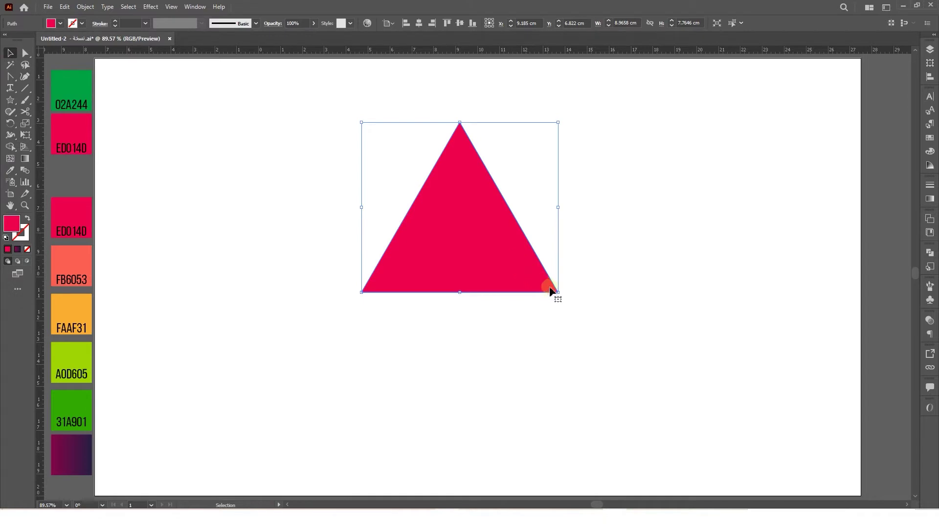
pyautogui.moveTo(561, 295); pyautogui.dragTo(415, 156)
pyautogui.moveTo(452, 200); pyautogui.dragTo(467, 288)
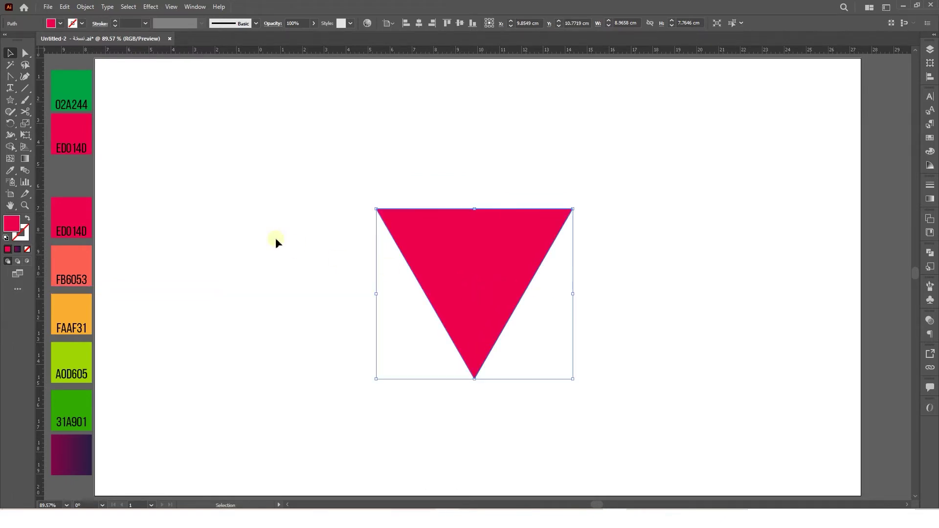
# Draw a thin rectangle about 9 cm by 0.65 cm along the triangle's top edge and fill it with the 02A244 swatch colour.
pyautogui.moveTo(16, 106); pyautogui.dragTo(52, 103)
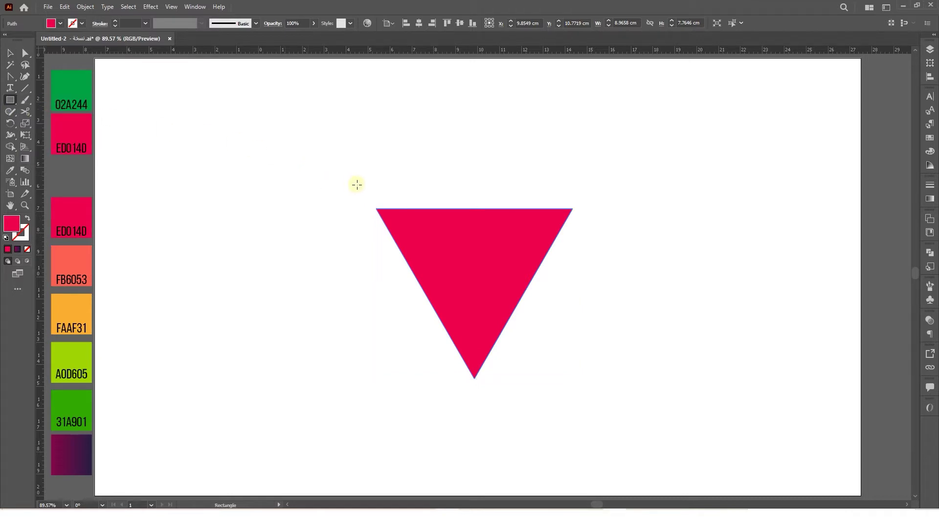
pyautogui.moveTo(375, 208); pyautogui.dragTo(573, 195)
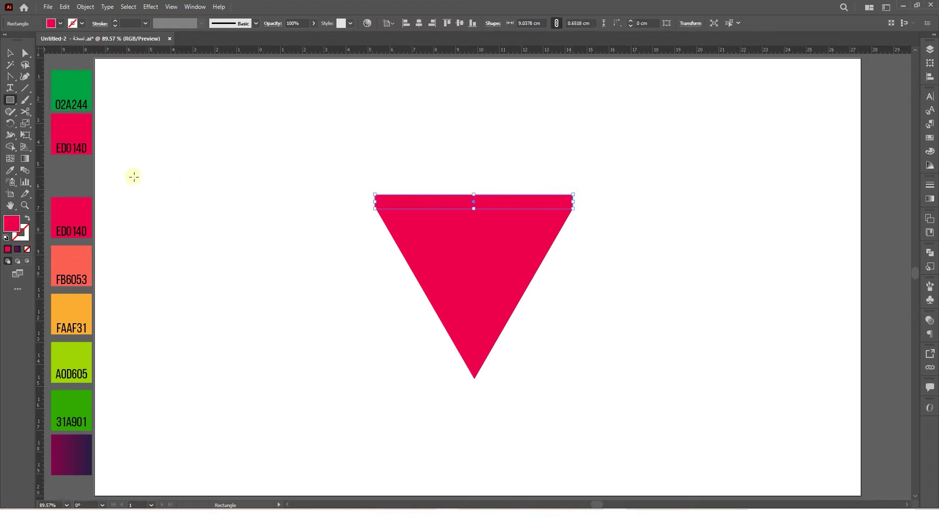
pyautogui.click(16, 172)
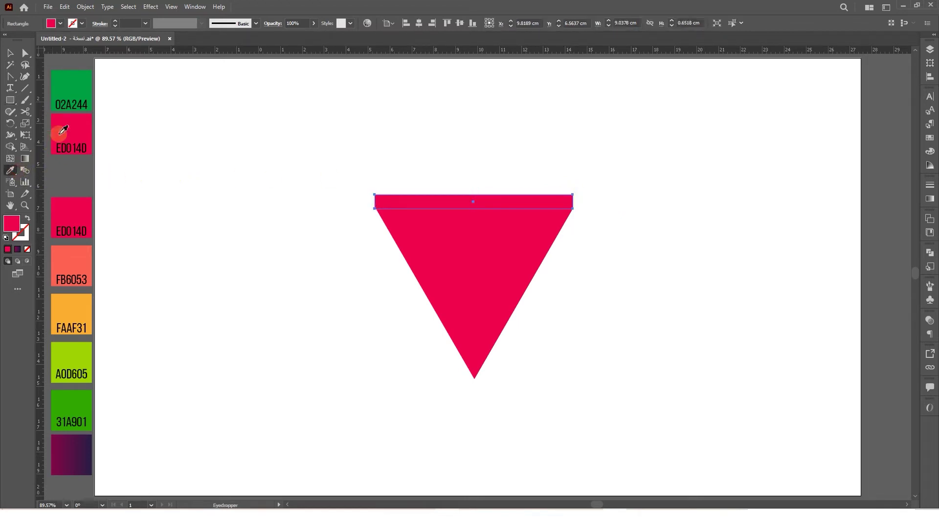
pyautogui.click(85, 82)
pyautogui.press('v')
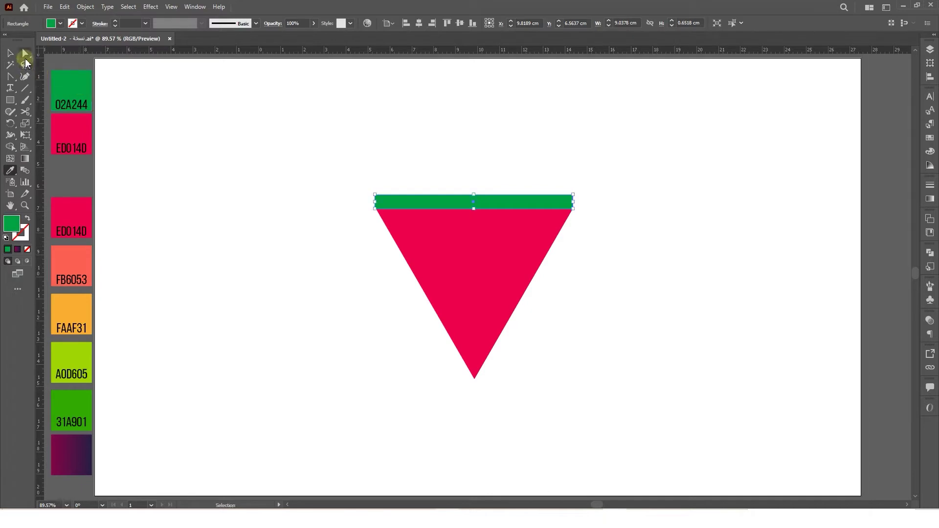
# Raise the green bar to leave a small gap above the triangle and shift its two bottom corners inward into a trapezoid.
pyautogui.click(25, 57)
pyautogui.moveTo(536, 205); pyautogui.dragTo(748, 213)
pyautogui.scroll(4, 569, 196)
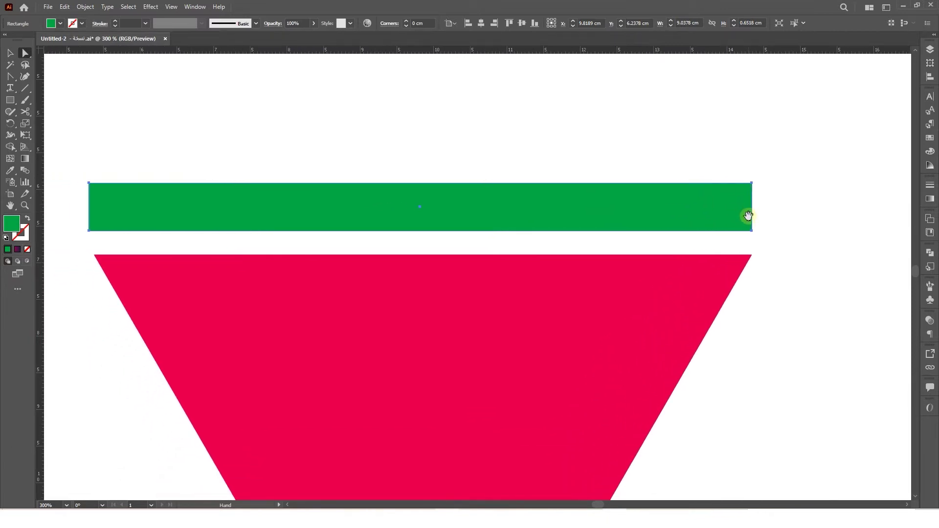
pyautogui.click(751, 232)
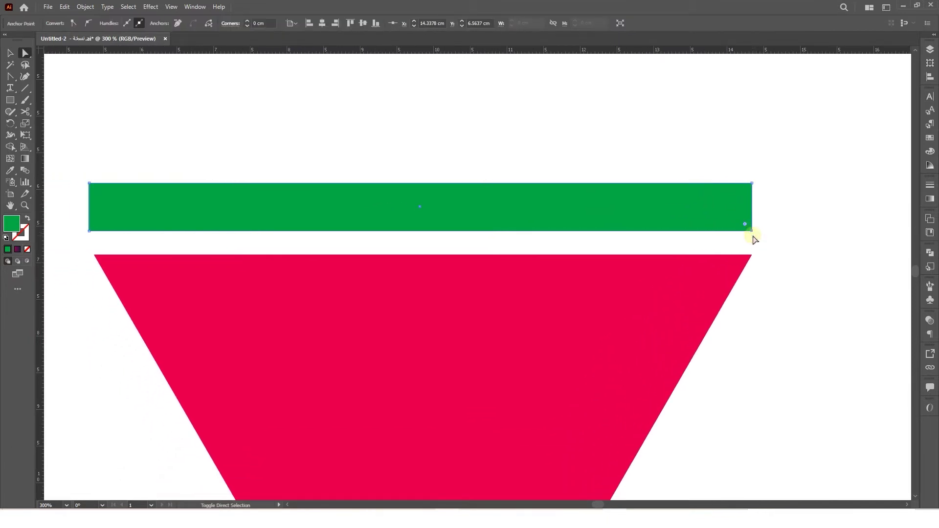
pyautogui.hotkey('shift', 'Left')
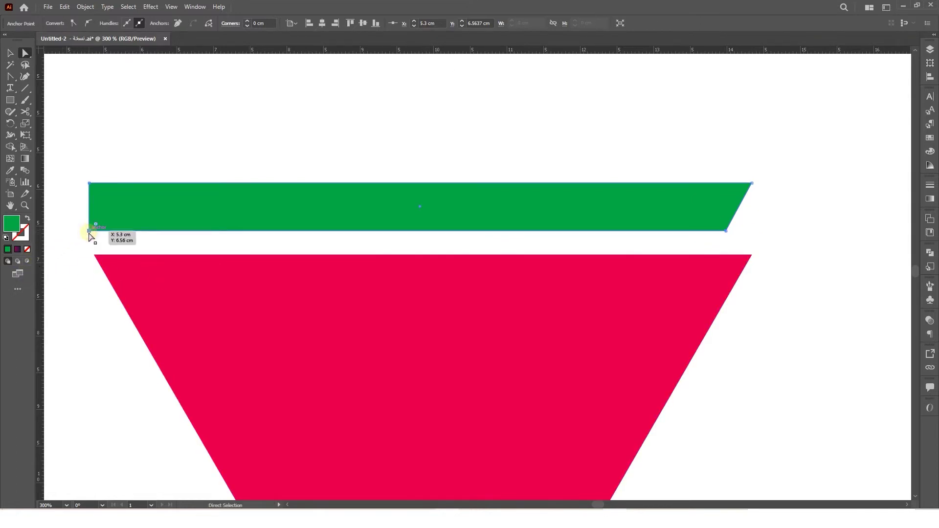
pyautogui.hotkey('shift', 'Right')
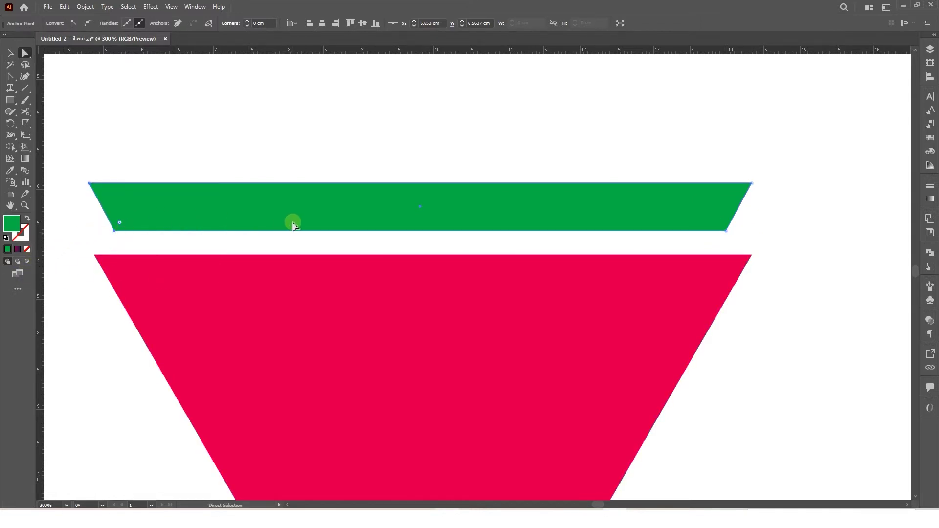
# Widen the green trapezoid on both sides to about 9.8 cm so its lower edge spans the triangle's top edge.
pyautogui.click(11, 54)
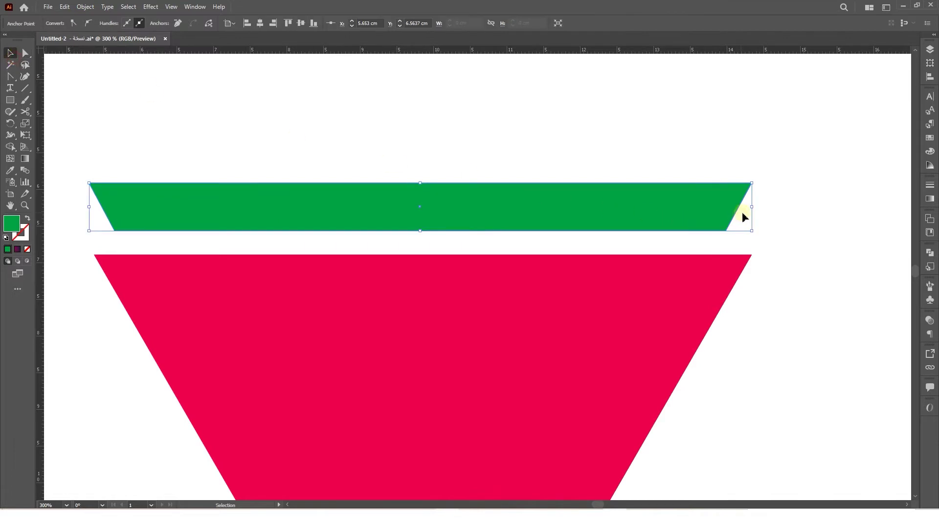
pyautogui.moveTo(752, 209); pyautogui.dragTo(777, 209)
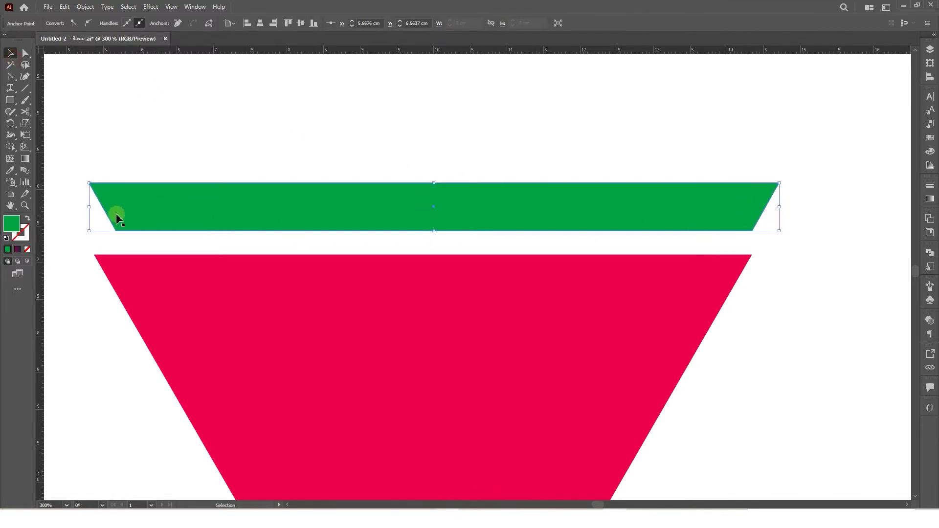
pyautogui.moveTo(89, 206); pyautogui.dragTo(64, 208)
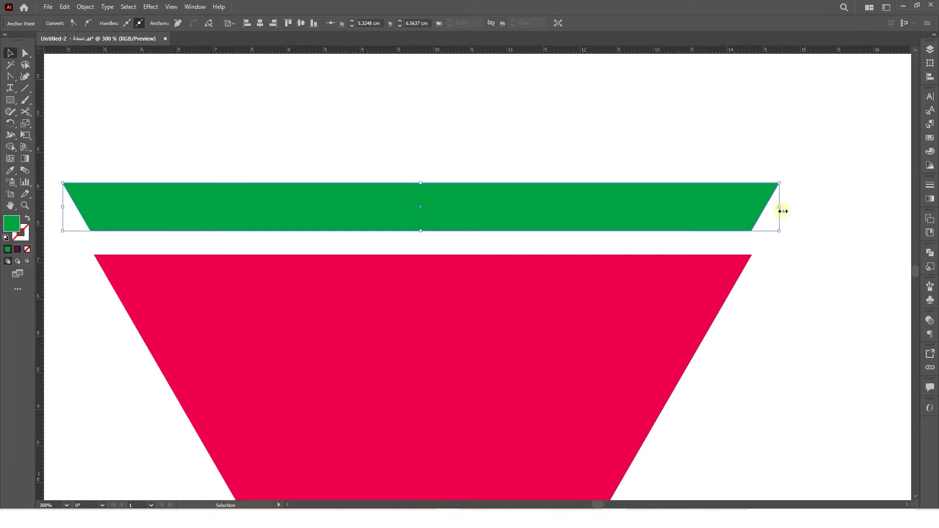
pyautogui.moveTo(781, 210); pyautogui.dragTo(579, 259)
# Select the green bar and red triangle together and move them slightly lower on the artboard.
pyautogui.scroll(-2, 725, 222)
pyautogui.scroll(-3, 725, 223)
pyautogui.moveTo(581, 324); pyautogui.dragTo(373, 180)
pyautogui.moveTo(477, 262); pyautogui.dragTo(472, 300)
# Draw a green square about 2.37 cm wide above the bar and make a smaller copy of about 1.57 cm beside it.
pyautogui.click(10, 99)
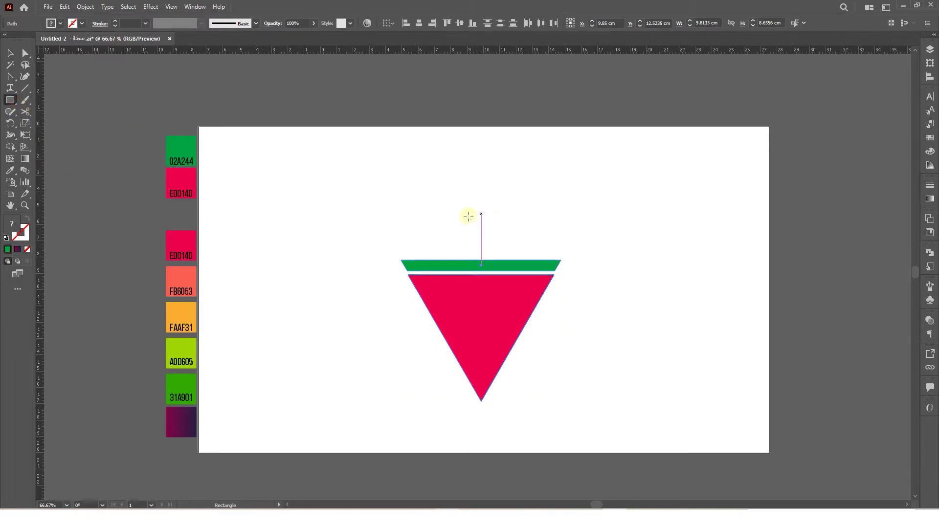
pyautogui.moveTo(449, 207); pyautogui.dragTo(468, 226)
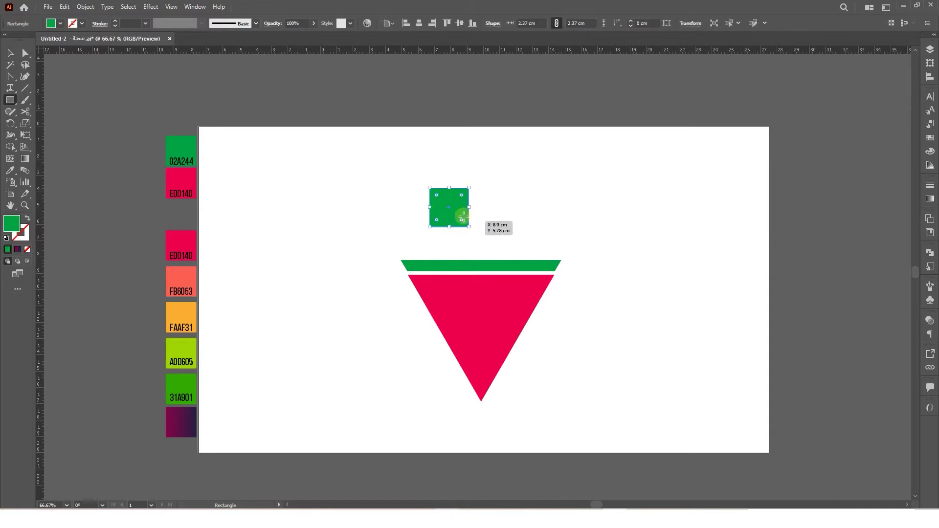
pyautogui.click(9, 52)
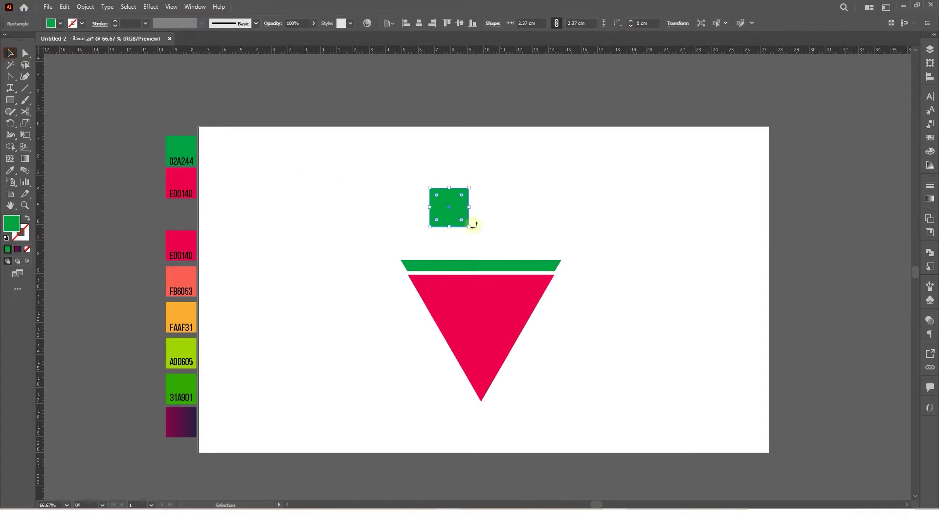
pyautogui.moveTo(452, 218); pyautogui.dragTo(514, 214)
pyautogui.click(510, 215)
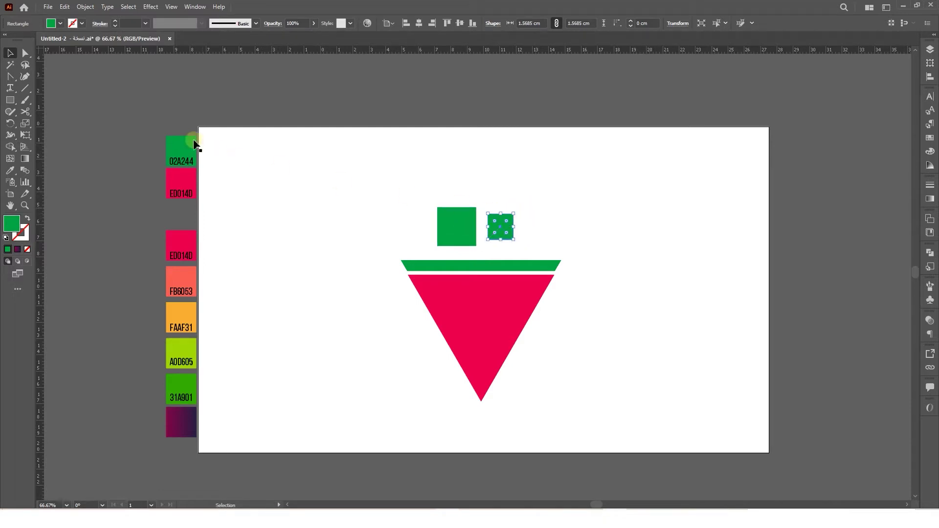
# Fully round two opposite corners of the small square into a leaf and rotate it so it leans right above the bar.
pyautogui.click(27, 54)
pyautogui.scroll(3, 504, 224)
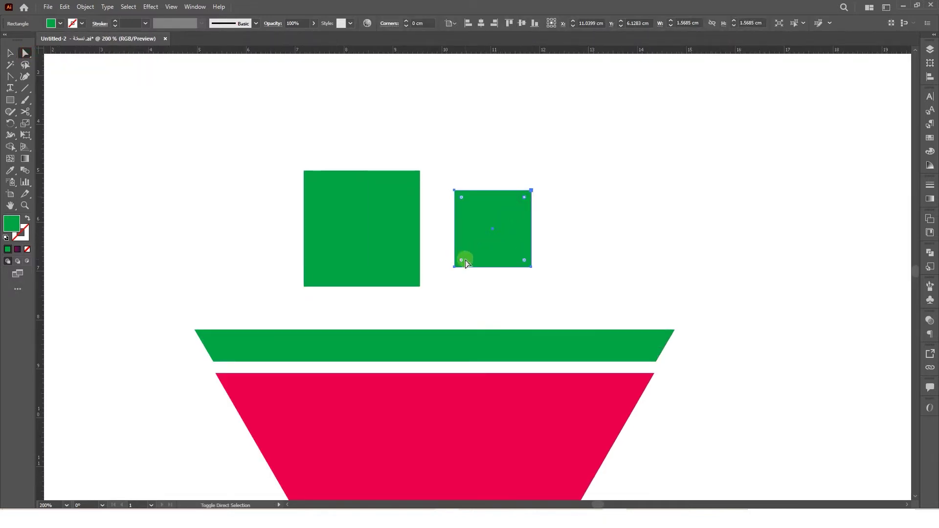
pyautogui.moveTo(463, 262); pyautogui.dragTo(538, 184)
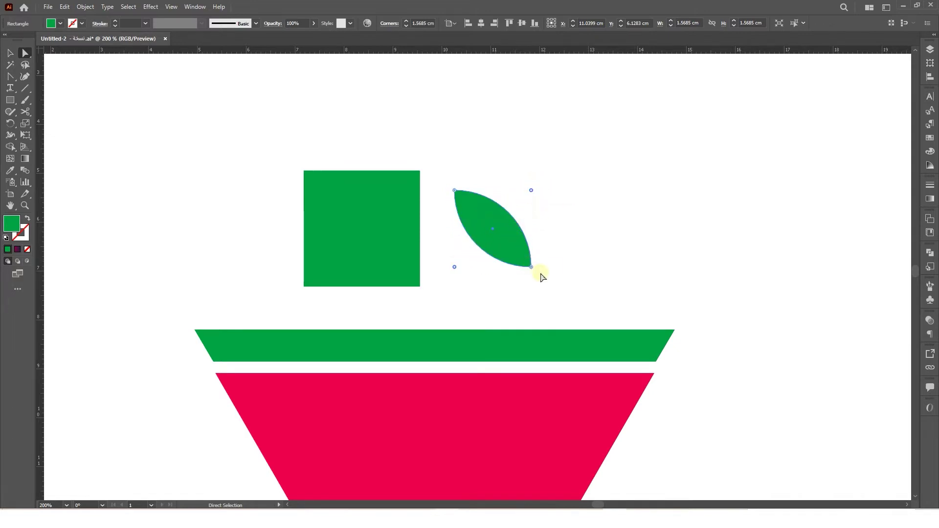
pyautogui.press('v')
pyautogui.moveTo(534, 271); pyautogui.dragTo(478, 302)
# Fully round the bottom-left and top-right corners of the large green square to form a second leaf.
pyautogui.press('a')
pyautogui.click(398, 243)
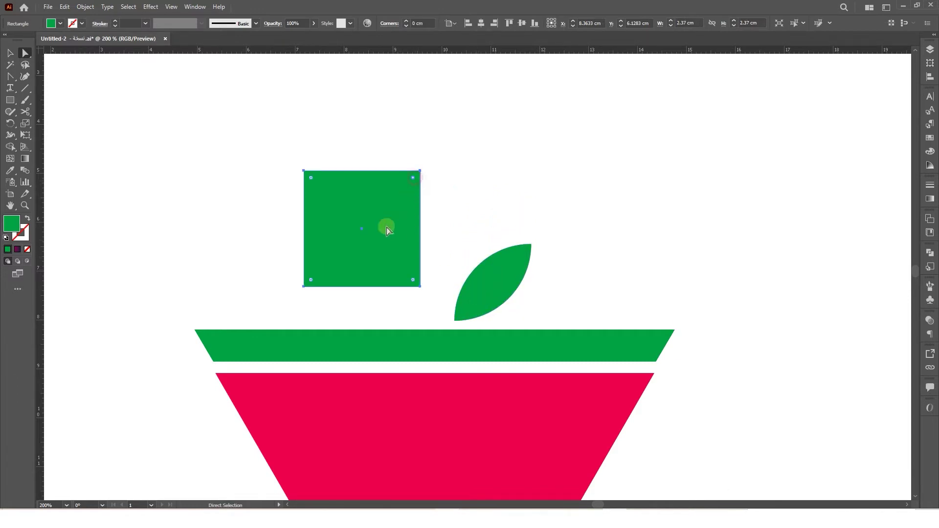
pyautogui.moveTo(313, 284); pyautogui.dragTo(440, 159)
# Position the two leaves so their lower tips meet just above the middle of the green bar.
pyautogui.moveTo(402, 276); pyautogui.dragTo(417, 302)
pyautogui.moveTo(477, 299); pyautogui.dragTo(419, 286)
pyautogui.keyDown('shift'); pyautogui.click(419, 282); pyautogui.keyUp('shift')
pyautogui.click(641, 283)
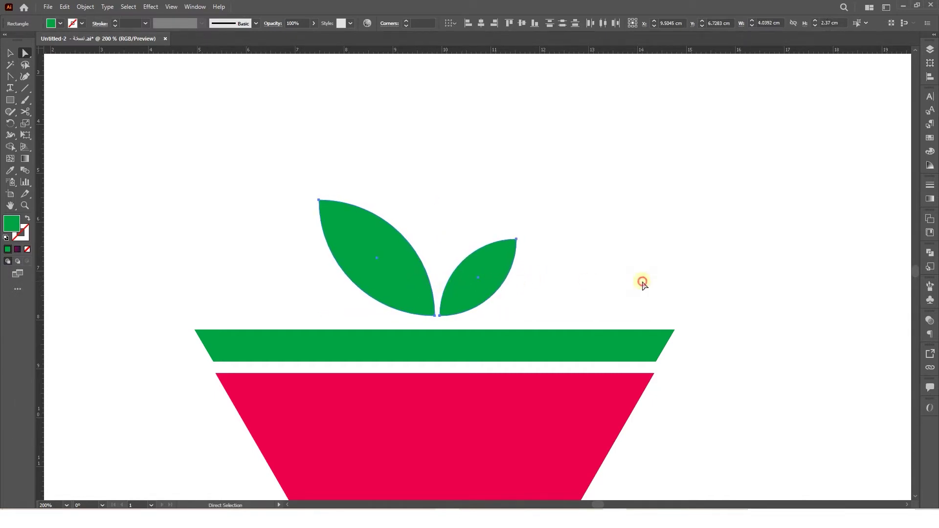
# Draw a small downward-pointing triangle about 1.17 cm wide and 1 cm high inside the upper part of the red triangle.
pyautogui.scroll(-3, 639, 281)
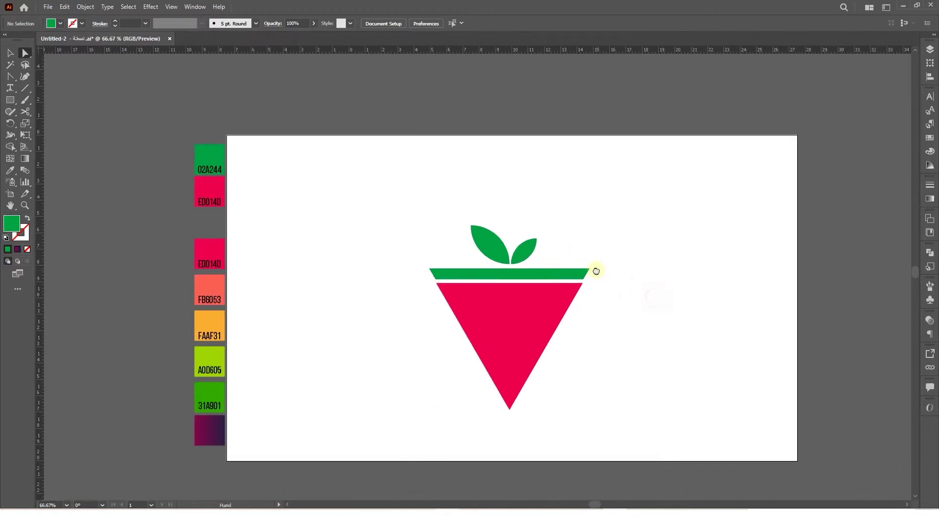
pyautogui.scroll(1, 537, 332)
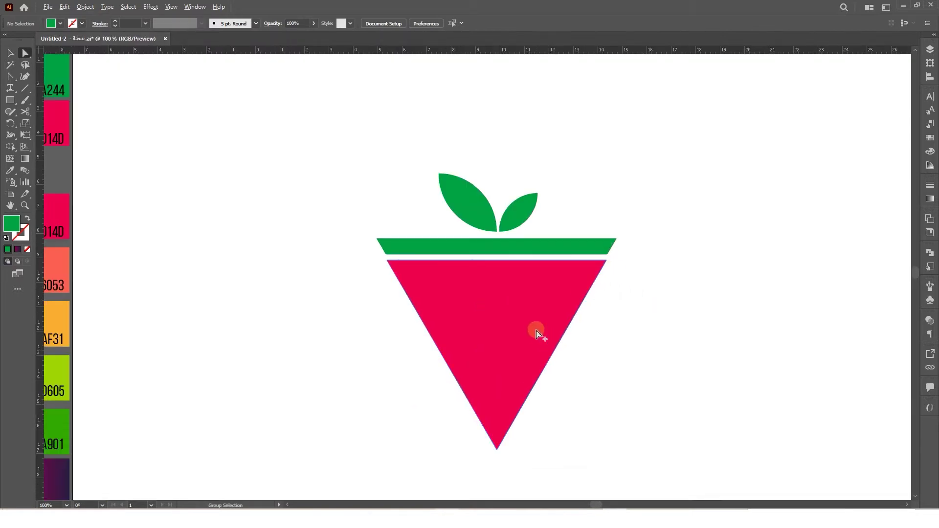
pyautogui.click(11, 104)
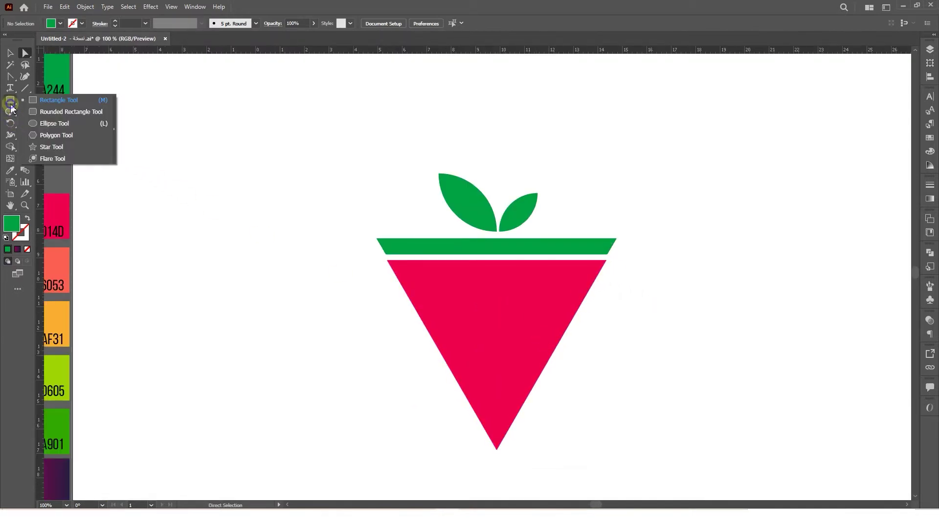
pyautogui.click(51, 146)
pyautogui.scroll(1, 498, 313)
pyautogui.moveTo(457, 298); pyautogui.dragTo(416, 239)
pyautogui.press('v')
# Fill the small triangle with white (FFFFFF) and move it left within the red triangle.
pyautogui.doubleClick(14, 226)
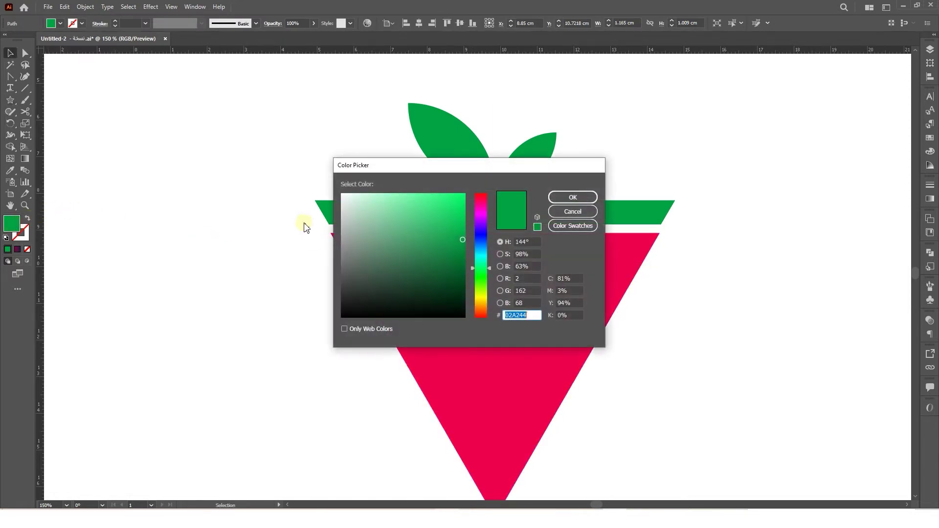
pyautogui.moveTo(357, 226); pyautogui.dragTo(340, 190)
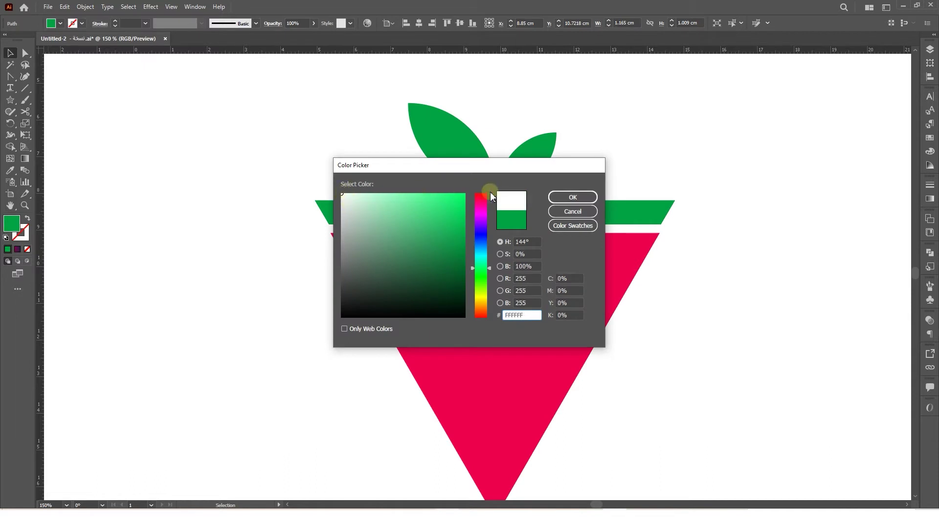
pyautogui.click(567, 196)
pyautogui.hotkey('ctrl', '=')
pyautogui.moveTo(455, 291); pyautogui.dragTo(415, 291)
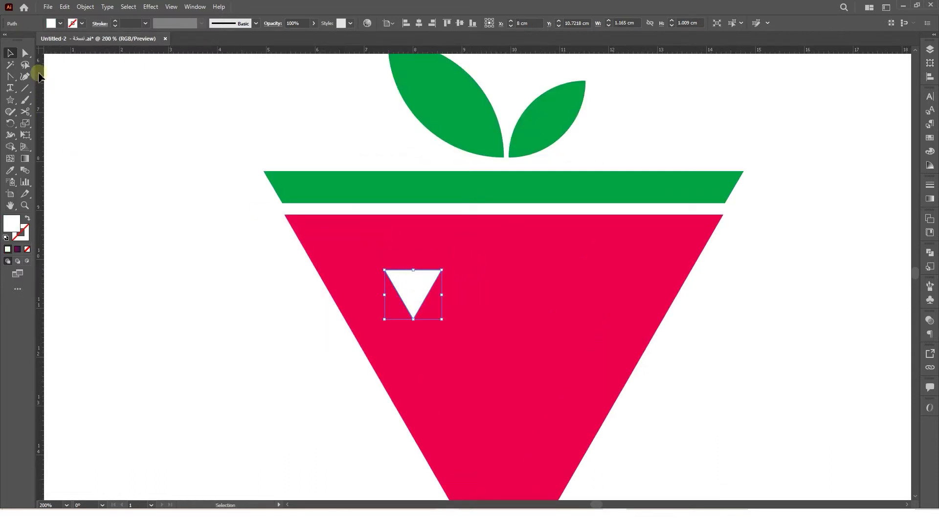
# Fully round the white triangle's two upper corners into a teardrop seed and place two copies in a row to its right.
pyautogui.click(25, 52)
pyautogui.hotkey('ctrl', '=')
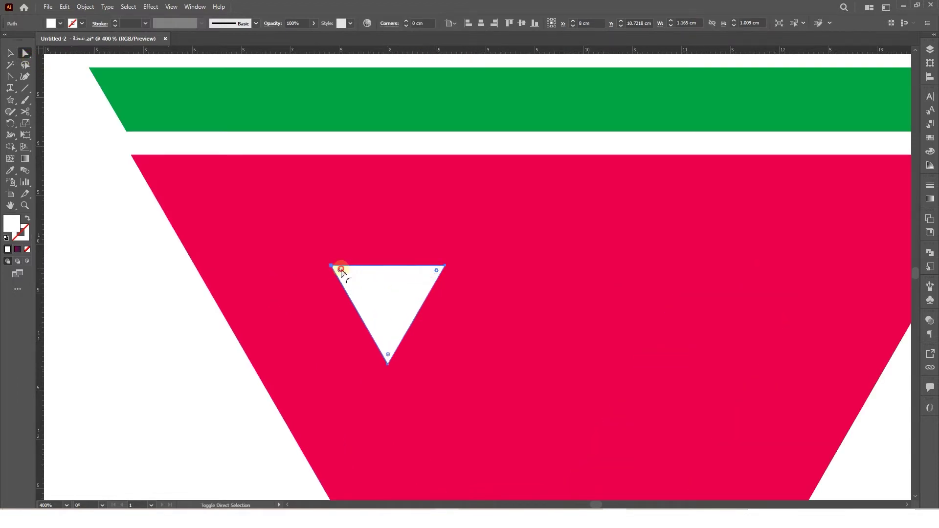
pyautogui.moveTo(340, 270); pyautogui.dragTo(405, 306)
pyautogui.hotkey('ctrl', '-')
pyautogui.click(430, 295)
pyautogui.click(419, 289)
pyautogui.rightClick(432, 295)
pyautogui.click(425, 287)
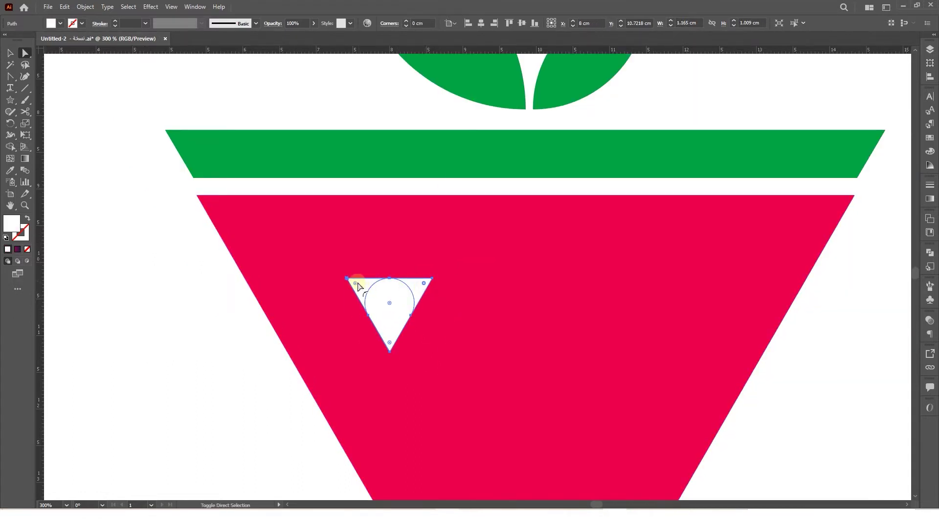
pyautogui.moveTo(357, 286); pyautogui.dragTo(639, 277)
pyautogui.click(415, 318)
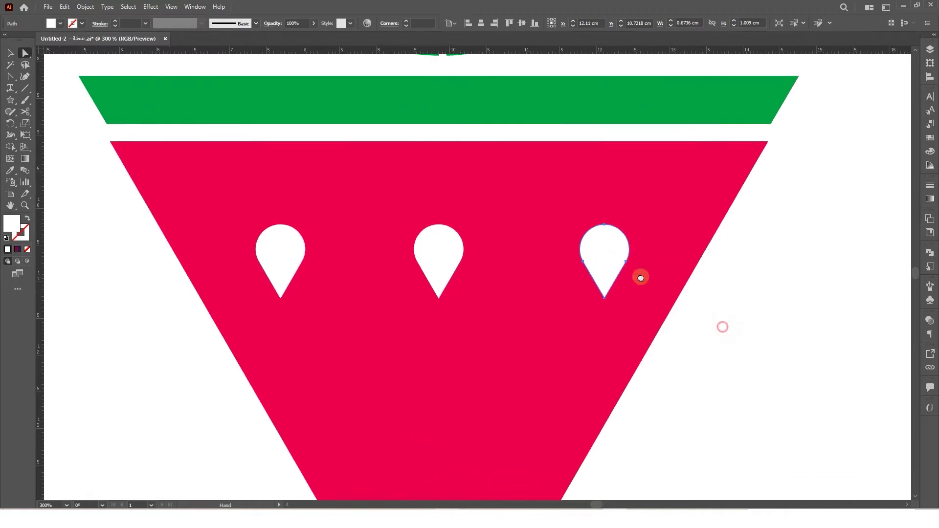
# Select all three white seeds and distribute the horizontal space between them evenly, aligned to the selection.
pyautogui.keyDown('shift'); pyautogui.click(430, 265); pyautogui.keyUp('shift')
pyautogui.keyDown('shift'); pyautogui.click(303, 262); pyautogui.keyUp('shift')
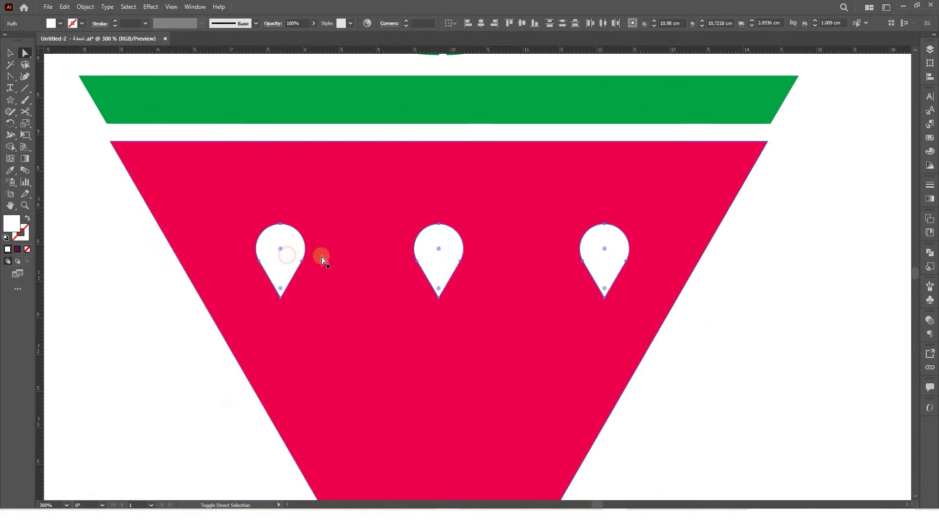
pyautogui.click(931, 78)
pyautogui.click(895, 128)
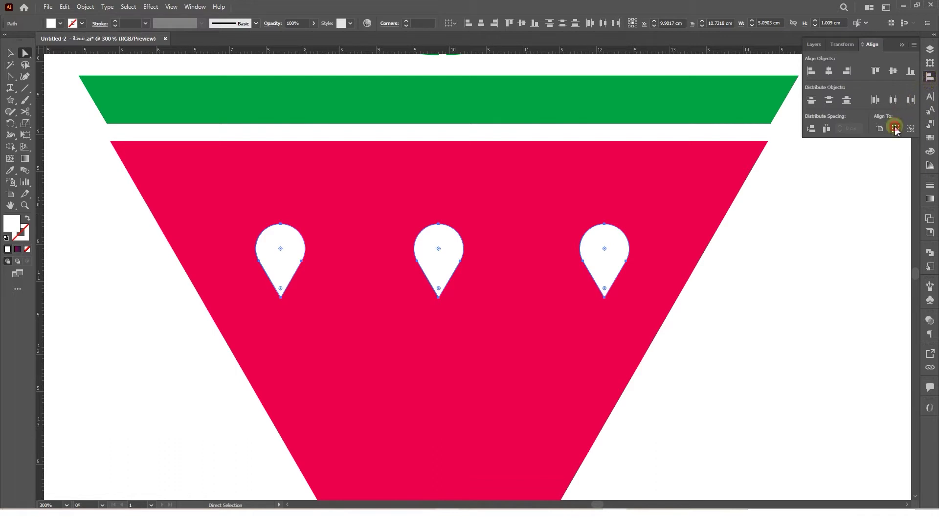
pyautogui.click(832, 130)
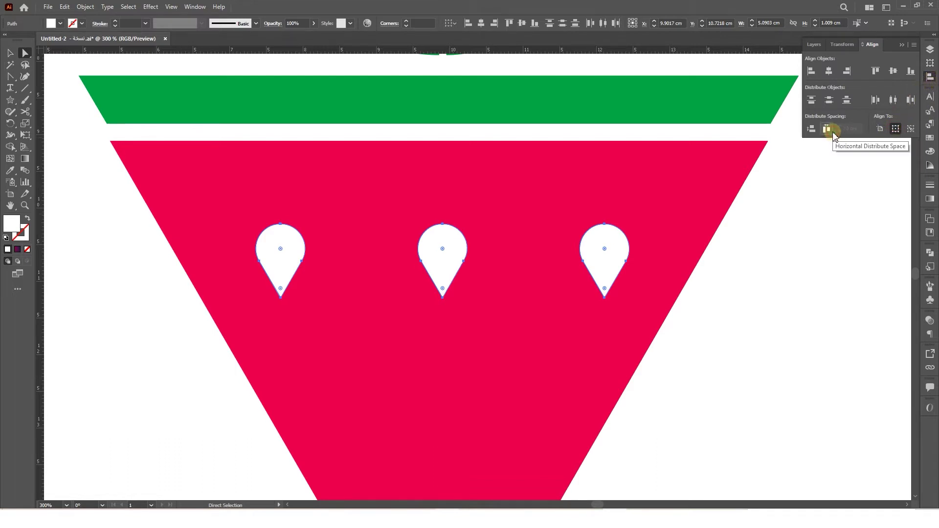
# Copy the white seeds downward to form a second row of two and a third row of one centred in the triangle.
pyautogui.click(806, 272)
pyautogui.scroll(-5, 775, 274)
pyautogui.click(610, 175)
pyautogui.moveTo(609, 175); pyautogui.dragTo(527, 285)
pyautogui.moveTo(278, 175); pyautogui.dragTo(351, 282)
pyautogui.scroll(-2, 440, 196)
pyautogui.hscroll(1, 440, 195)
pyautogui.moveTo(415, 104); pyautogui.dragTo(419, 329)
pyautogui.click(586, 329)
pyautogui.scroll(-2, 587, 329)
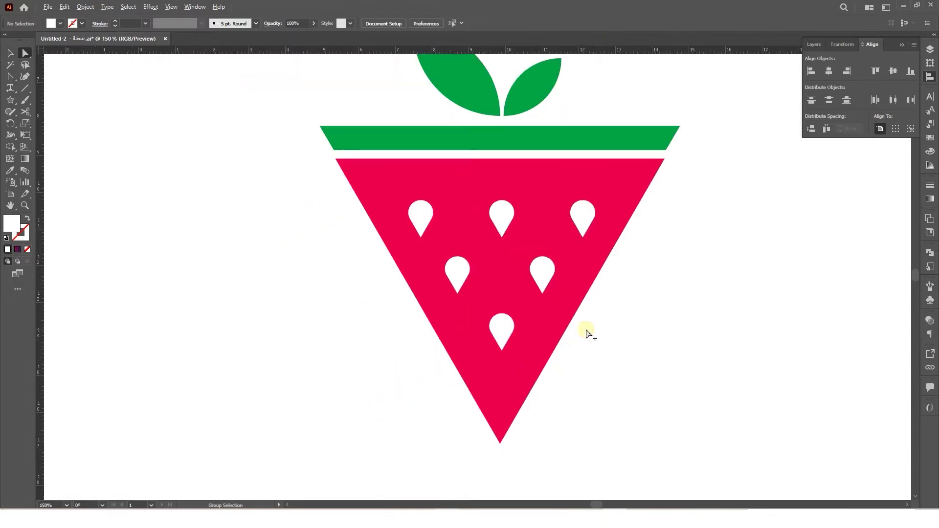
pyautogui.scroll(-1, 589, 334)
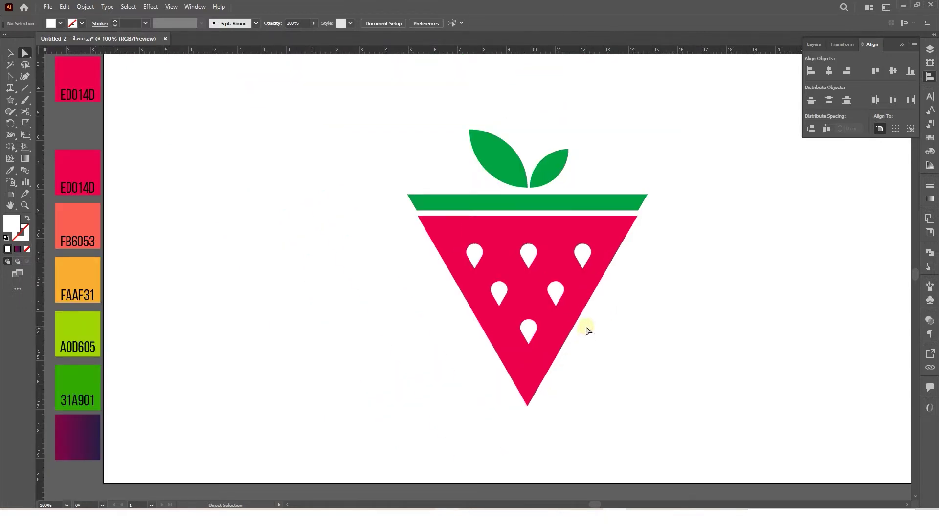
# Select all parts of the strawberry and group them.
pyautogui.press('v')
pyautogui.moveTo(665, 401); pyautogui.dragTo(462, 194)
pyautogui.moveTo(389, 127); pyautogui.dragTo(388, 124)
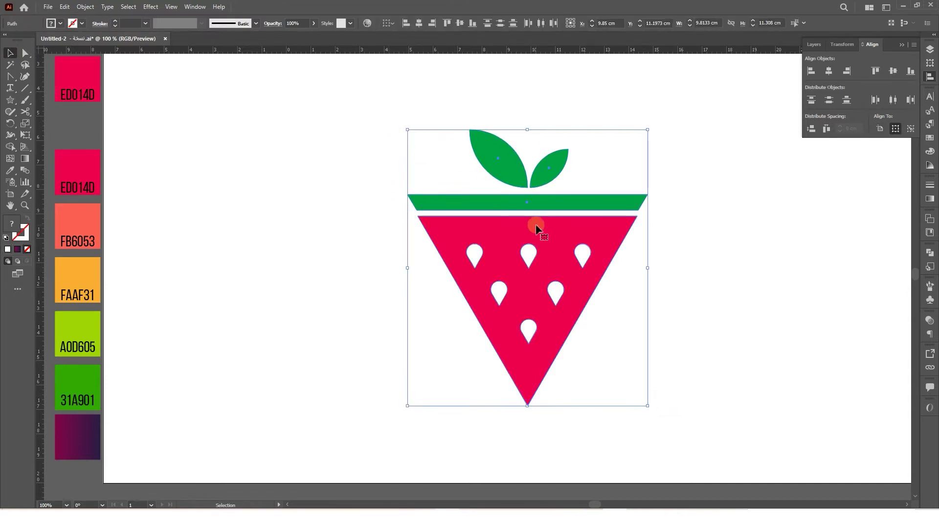
pyautogui.rightClick(536, 226)
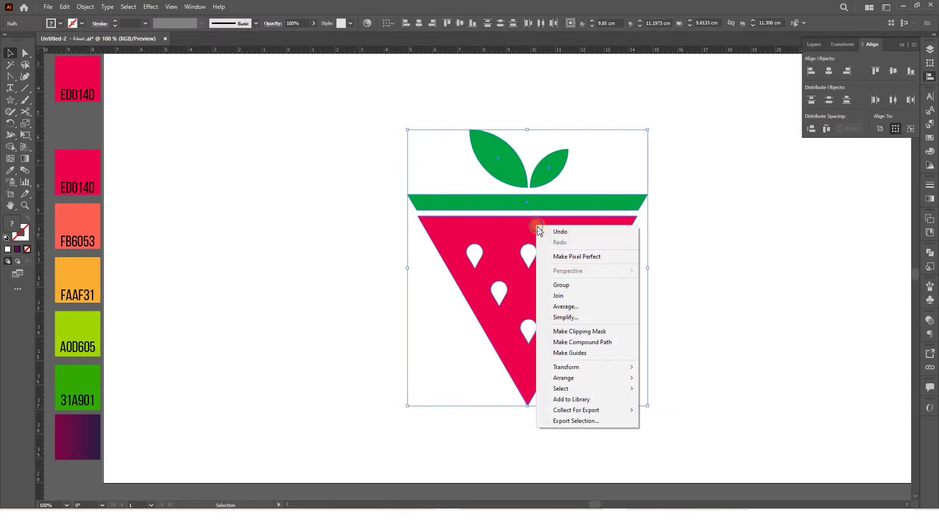
pyautogui.click(585, 286)
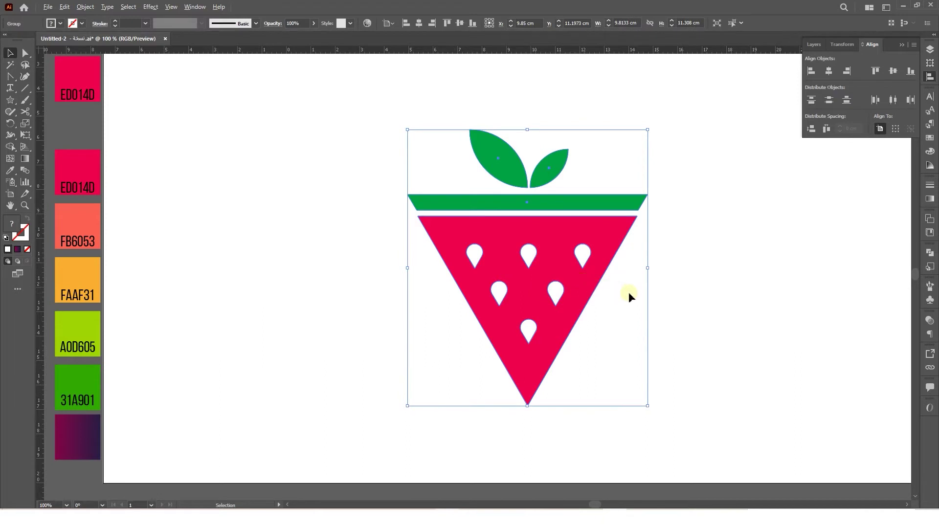
# Centre the grouped strawberry vertically on the artboard and move it horizontally into the artboard's left half.
pyautogui.scroll(-1, 630, 296)
pyautogui.moveTo(700, 309); pyautogui.dragTo(669, 315)
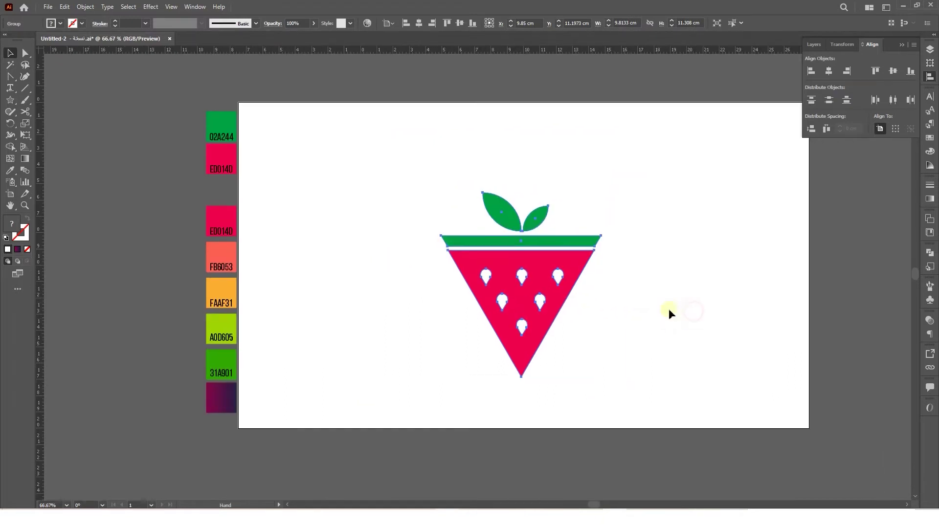
pyautogui.click(893, 72)
pyautogui.moveTo(543, 259); pyautogui.dragTo(437, 262)
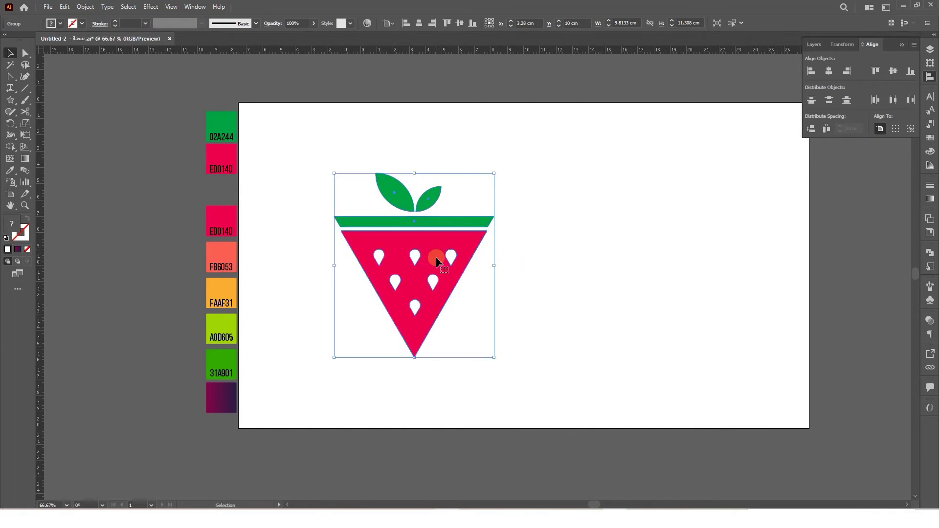
# Copy the strawberry group, paste it in front, and move the duplicate horizontally to the artboard's right half.
pyautogui.click(65, 7)
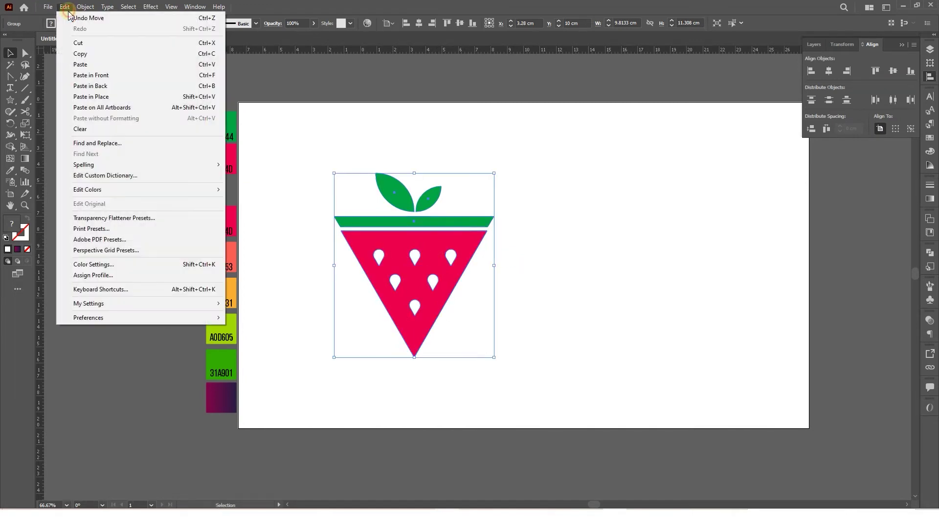
pyautogui.click(91, 53)
pyautogui.click(65, 7)
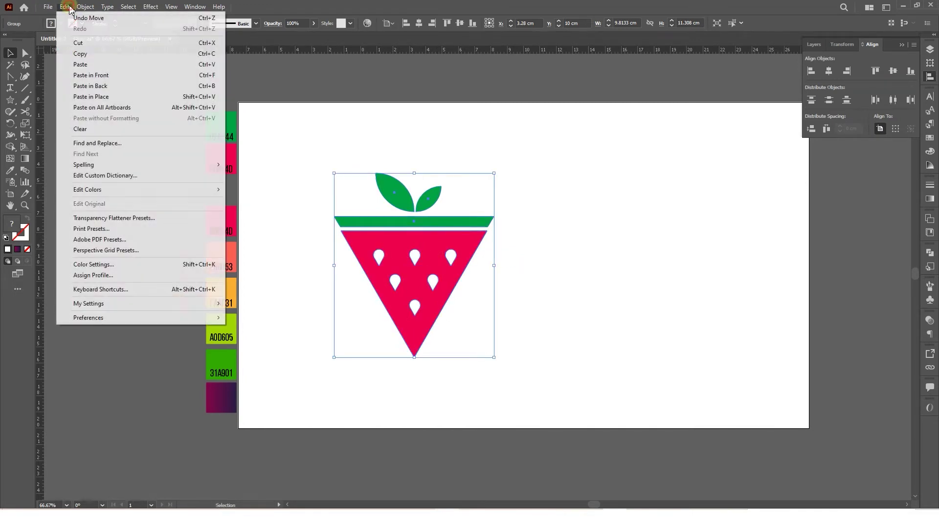
pyautogui.click(103, 76)
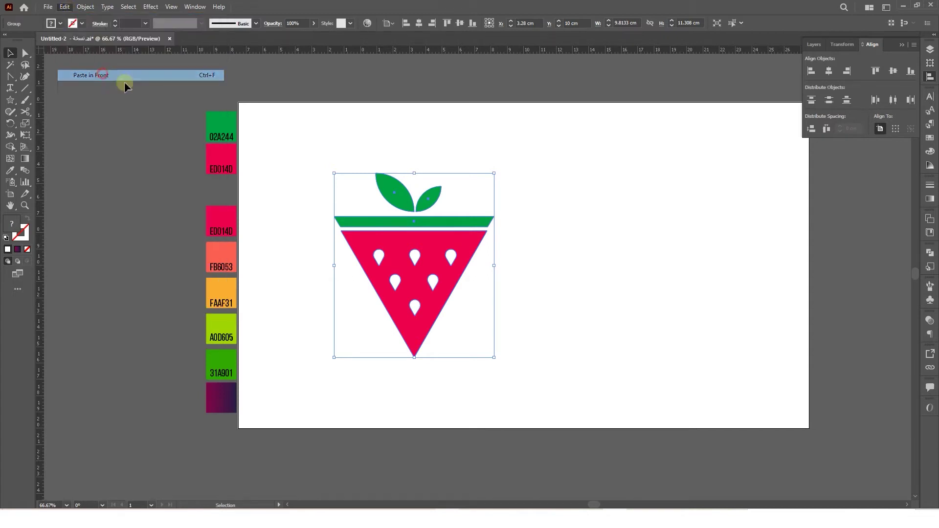
pyautogui.moveTo(438, 296); pyautogui.dragTo(671, 281)
pyautogui.keyDown('shift'); pyautogui.click(443, 278); pyautogui.keyUp('shift')
pyautogui.click(743, 308)
# Ungroup the duplicated strawberry and deselect its parts.
pyautogui.press('a')
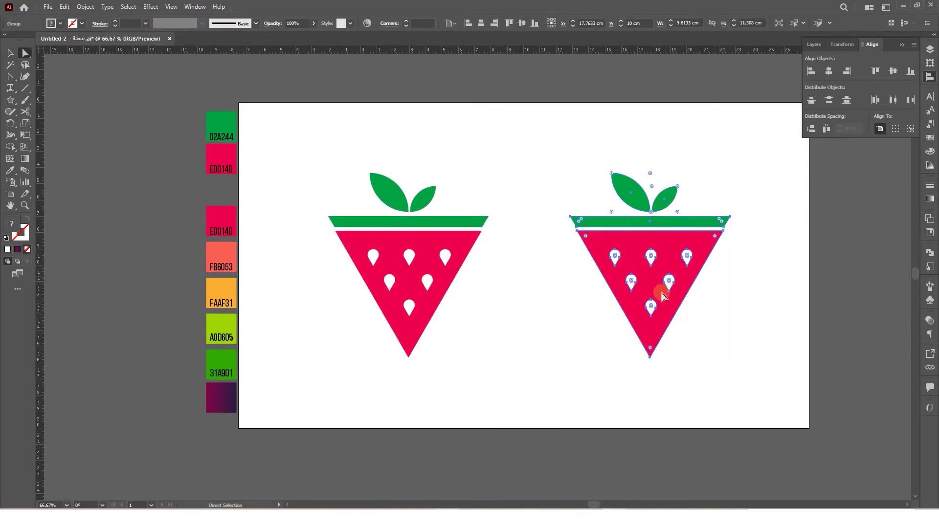
pyautogui.rightClick(656, 288)
pyautogui.click(684, 368)
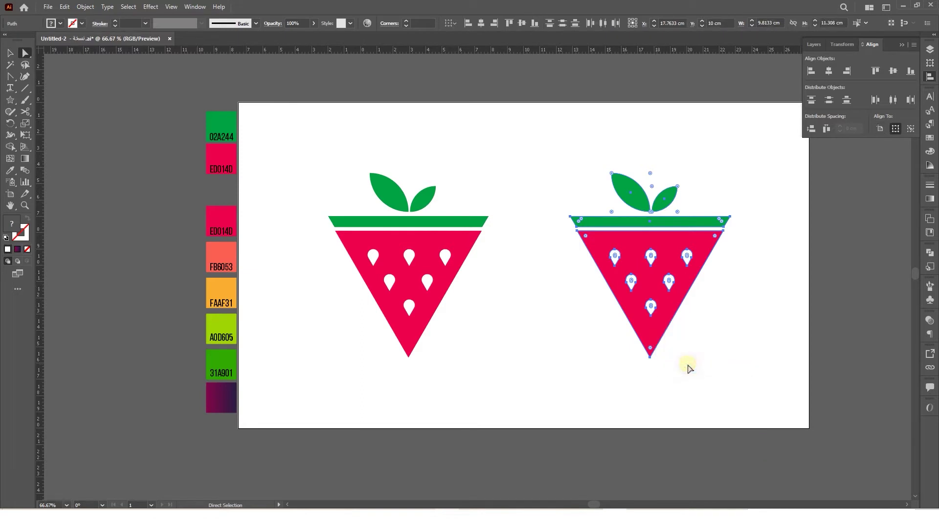
pyautogui.click(683, 362)
# Apply a linear gradient fill to the duplicate's red triangle and sample ED014D from the palette for the start stop.
pyautogui.click(656, 334)
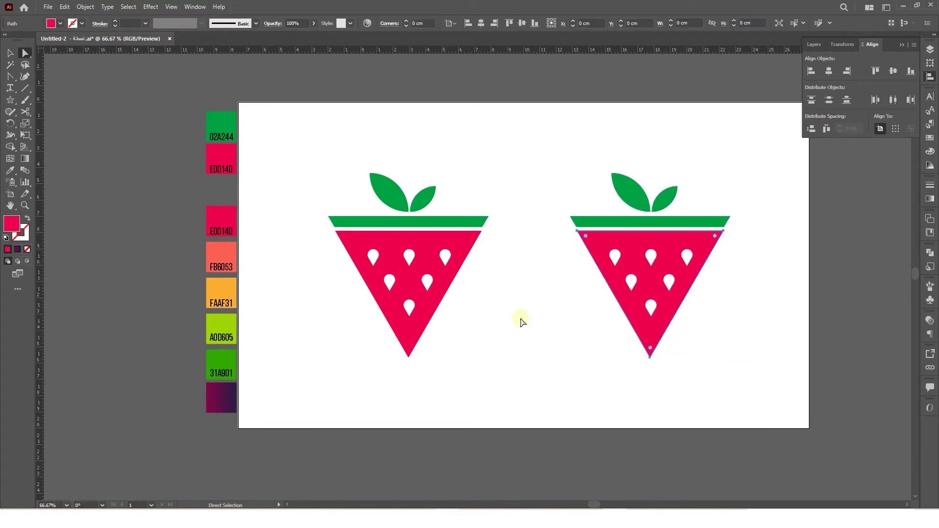
pyautogui.click(19, 249)
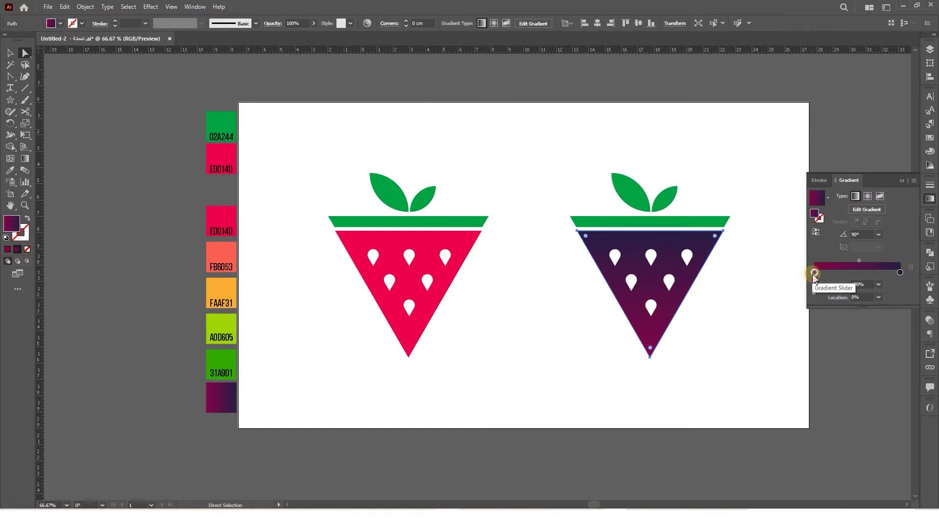
pyautogui.click(817, 290)
pyautogui.click(226, 216)
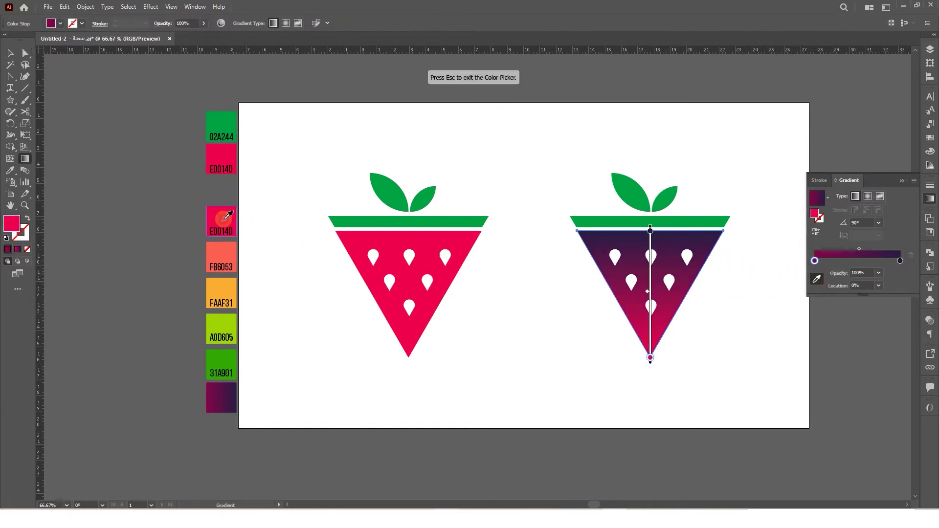
# Add a middle gradient stop at 50% coloured FB6053 and set the end stop to FAAF31, sampling both from the palette swatches.
pyautogui.click(825, 259)
pyautogui.click(840, 261)
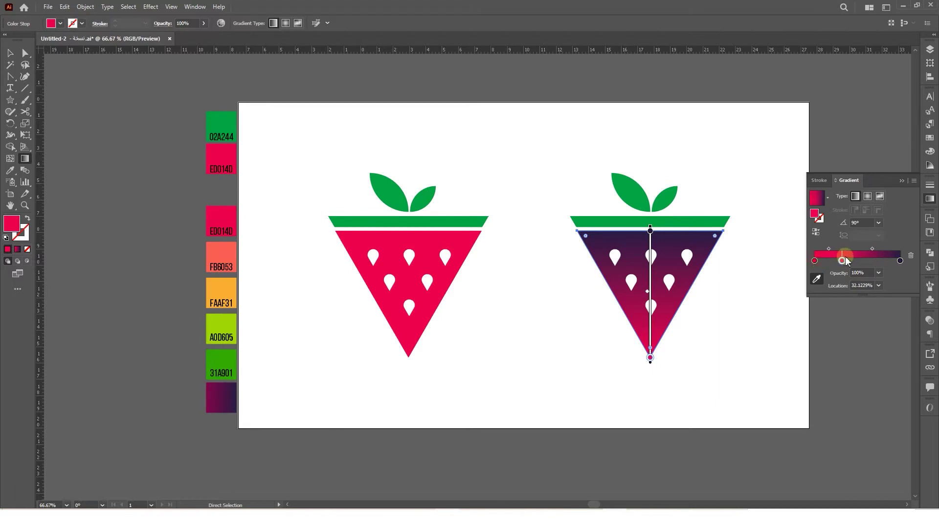
pyautogui.moveTo(849, 256); pyautogui.dragTo(849, 256)
pyautogui.write('50')
pyautogui.press('Return')
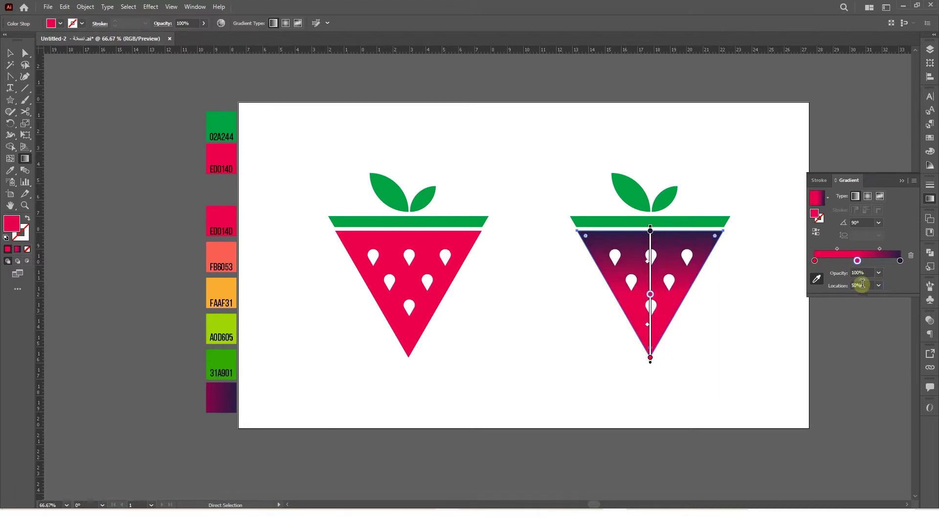
pyautogui.click(227, 255)
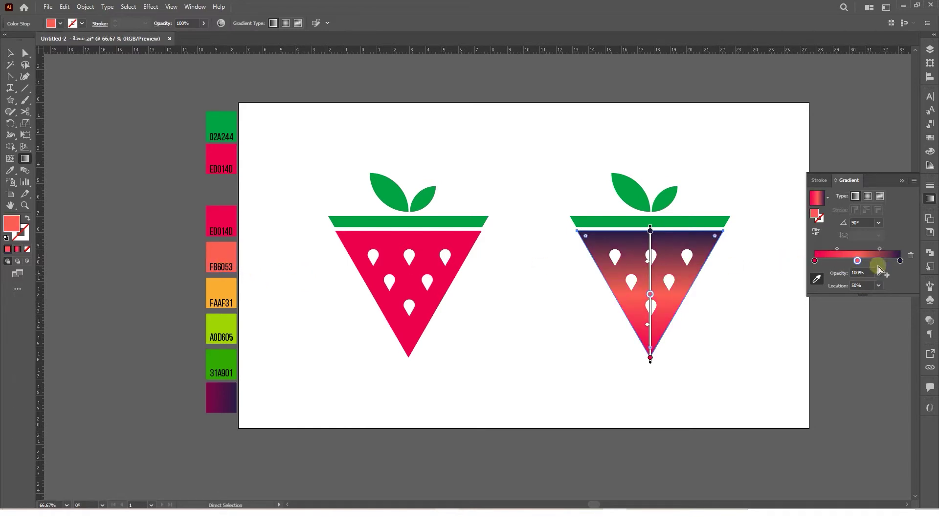
pyautogui.click(899, 260)
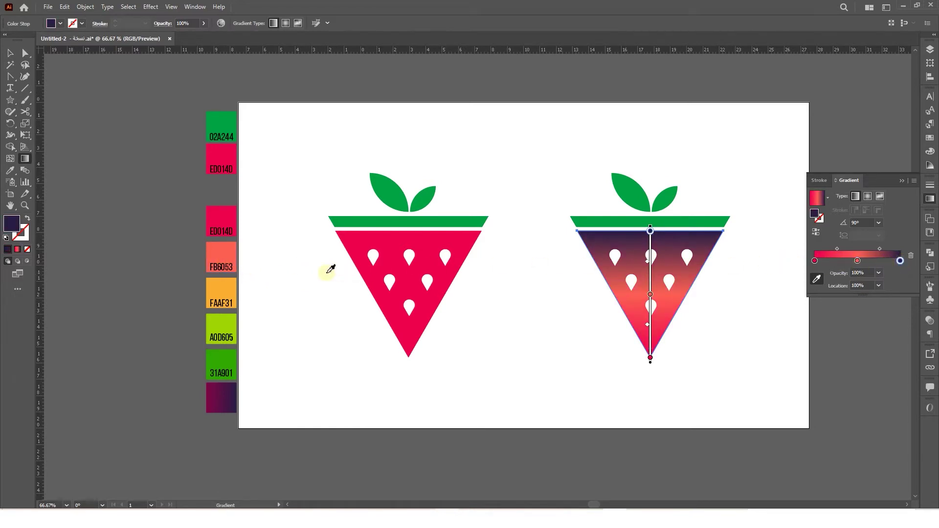
pyautogui.click(227, 282)
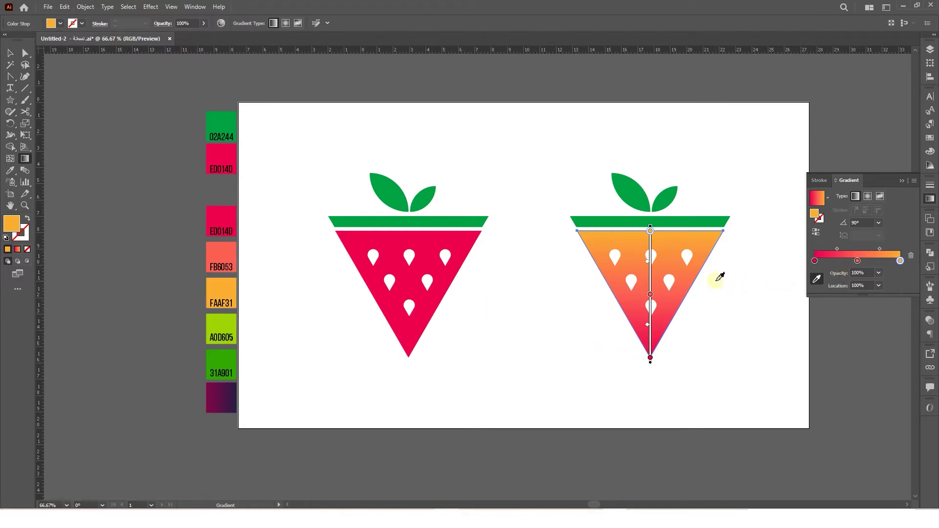
# Redirect the triangle's gradient diagonally at about 38° from outside its lower left side to beyond its upper right corner.
pyautogui.press('a')
pyautogui.press('g')
pyautogui.moveTo(691, 216); pyautogui.dragTo(633, 274)
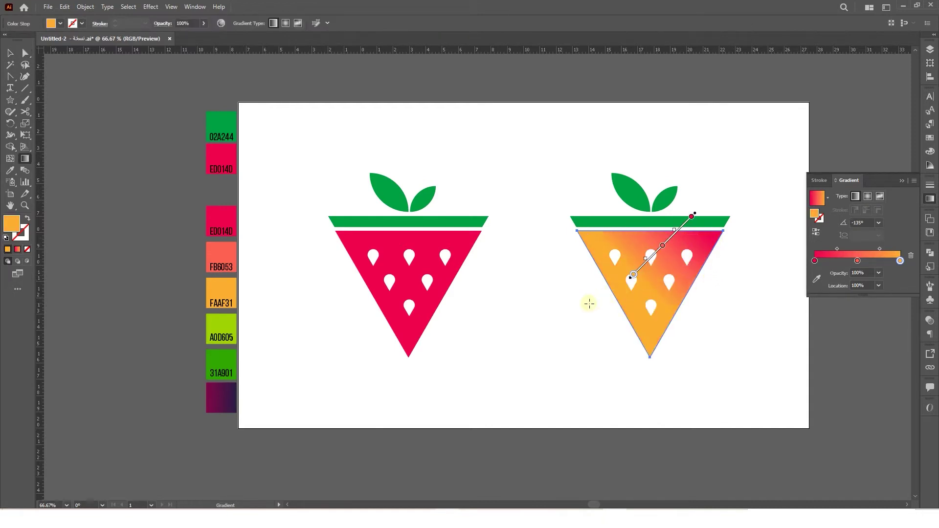
pyautogui.moveTo(588, 332)
pyautogui.mouseDown()
pyautogui.moveTo(723, 235)
pyautogui.moveTo(738, 213)
pyautogui.mouseUp()
# Shift the triangle's gradient stops to about 12% for the red, 48% for the middle and 94% for the orange.
pyautogui.moveTo(640, 293); pyautogui.dragTo(636, 275)
pyautogui.moveTo(583, 318); pyautogui.dragTo(605, 314)
pyautogui.moveTo(677, 246); pyautogui.dragTo(695, 267)
pyautogui.hotkey('ctrl', 'z')
pyautogui.click(735, 200)
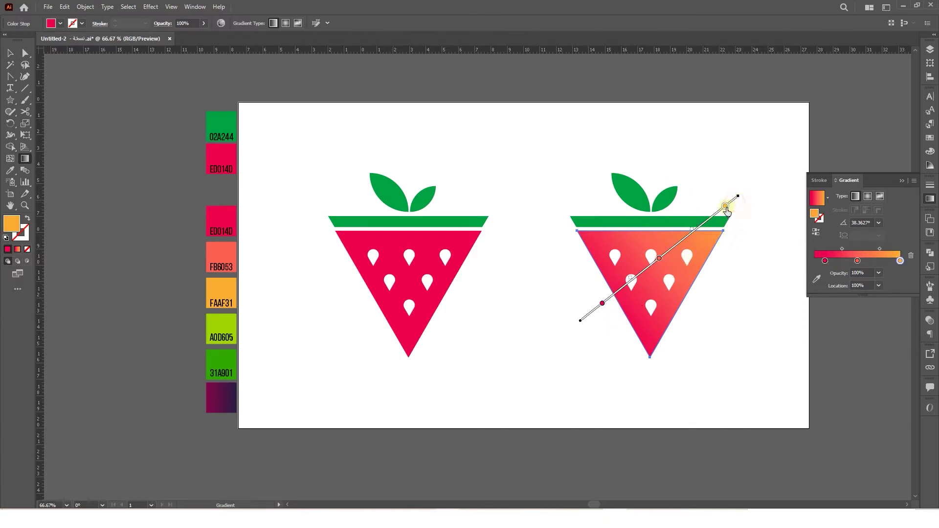
pyautogui.click(659, 258)
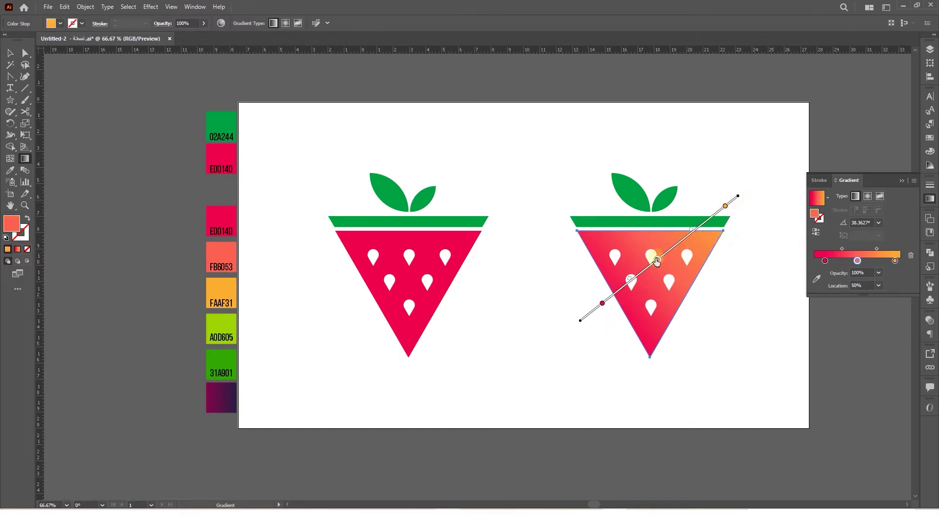
pyautogui.moveTo(655, 260); pyautogui.dragTo(653, 261)
pyautogui.press('a')
pyautogui.click(731, 271)
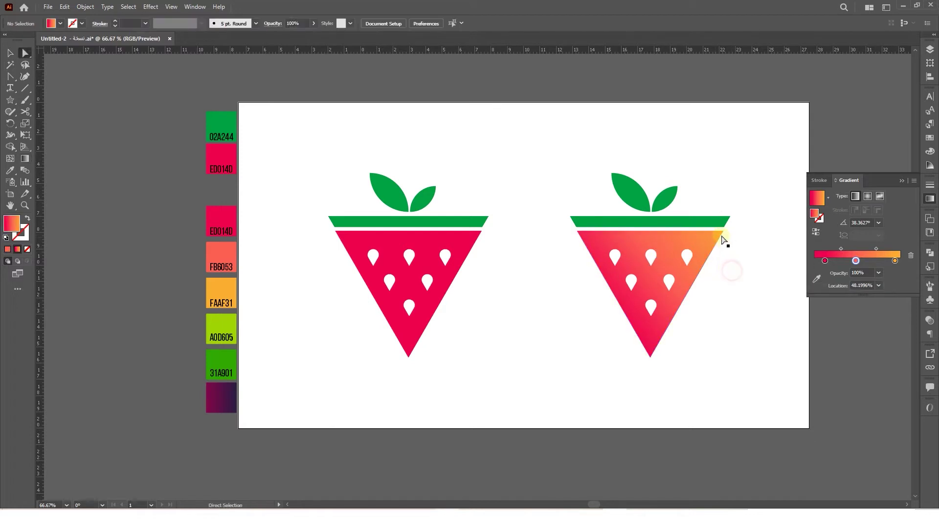
# Apply the last gradient to the duplicate's green top bar and remove the gradient's middle stop.
pyautogui.click(717, 227)
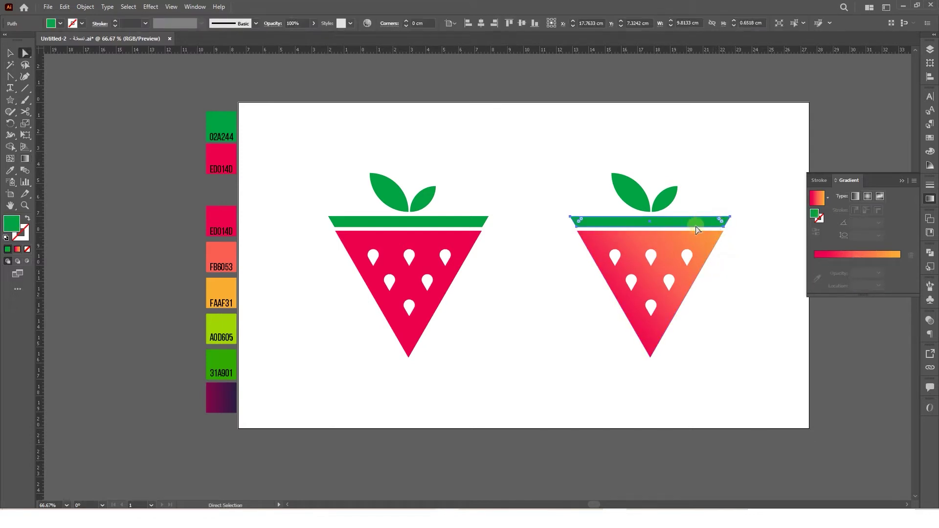
pyautogui.click(22, 250)
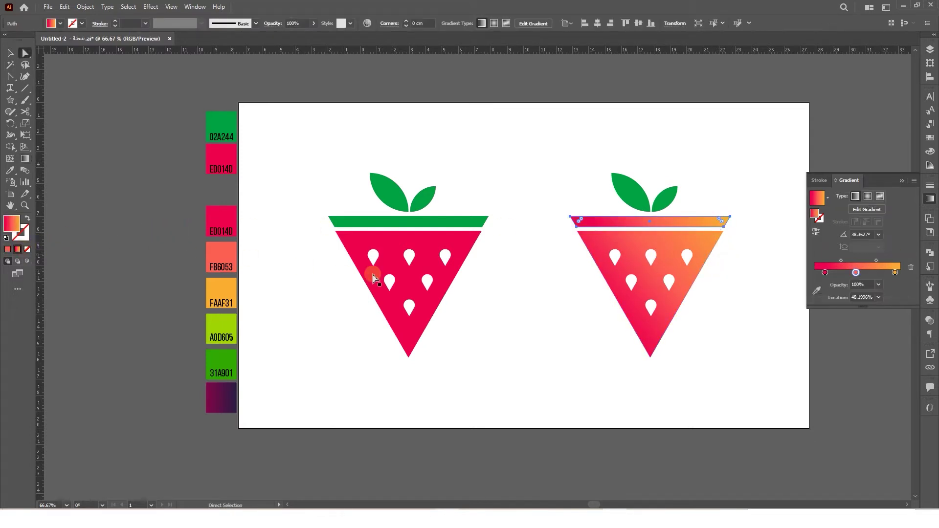
pyautogui.moveTo(856, 272); pyautogui.dragTo(831, 282)
# Recolour the bar's gradient with A0D605 at the start stop and 31A901 at the end stop, sampled from the palette.
pyautogui.click(825, 272)
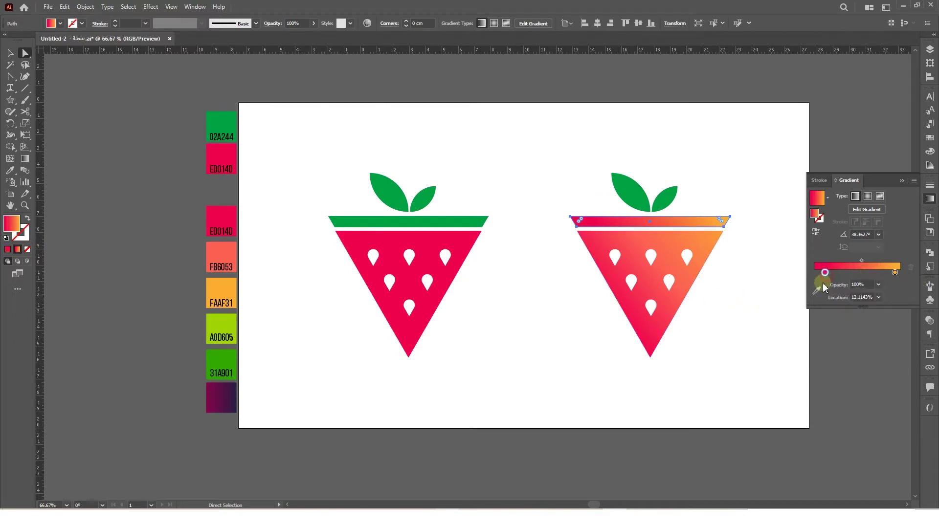
pyautogui.click(816, 290)
pyautogui.click(227, 317)
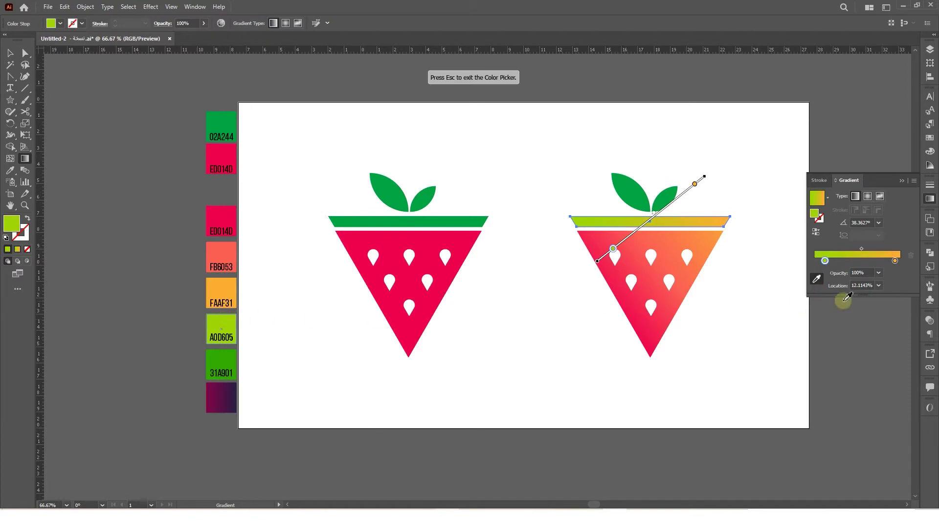
pyautogui.click(895, 261)
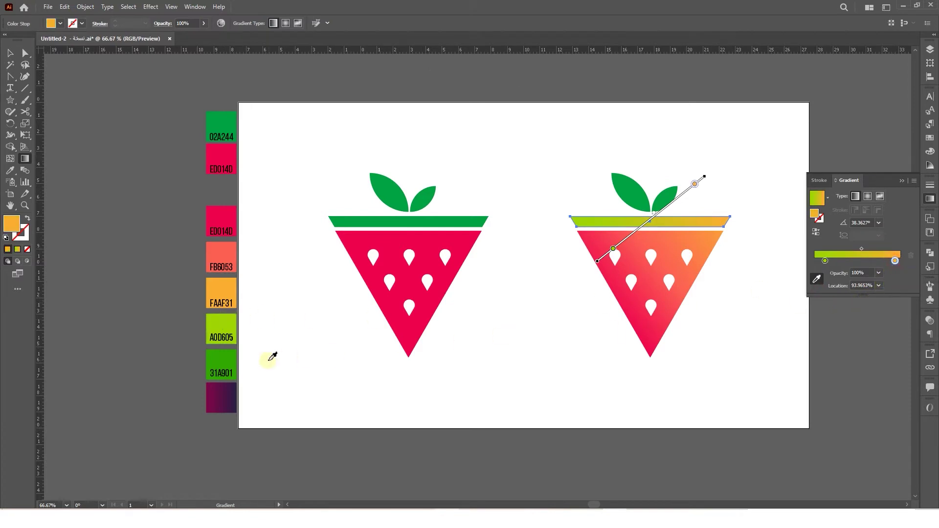
pyautogui.click(227, 360)
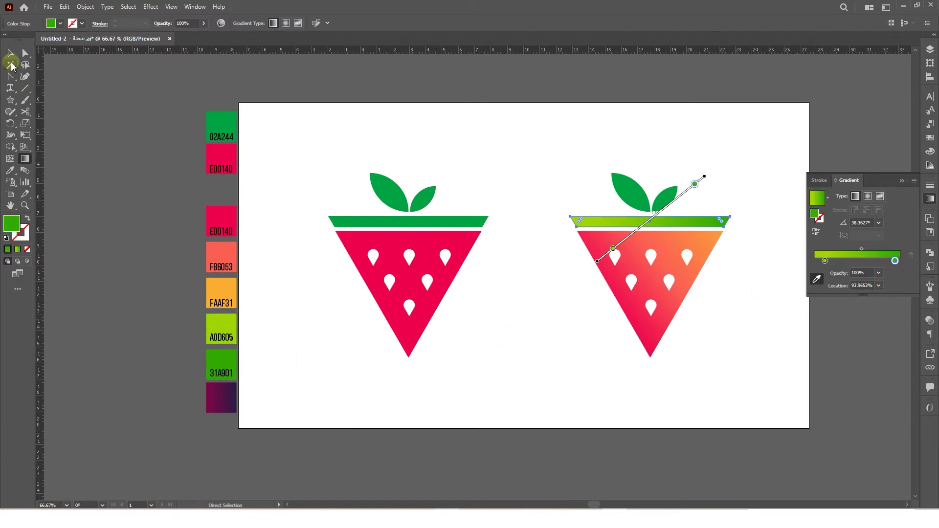
# Redirect the bar's gradient at about 175° from its right end to its left end and move the light green stop to 0%.
pyautogui.click(10, 55)
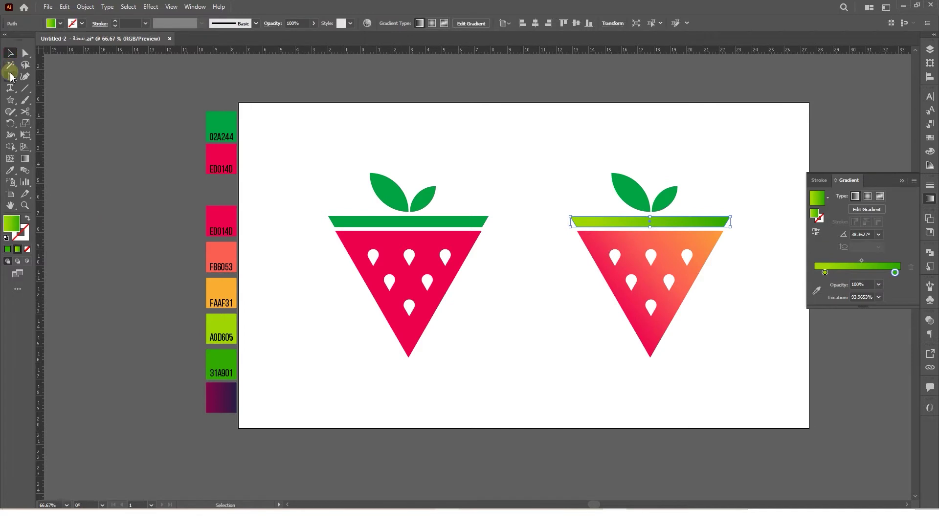
pyautogui.click(31, 161)
pyautogui.moveTo(737, 229)
pyautogui.mouseDown()
pyautogui.moveTo(533, 215)
pyautogui.moveTo(559, 227)
pyautogui.moveTo(547, 213)
pyautogui.mouseUp()
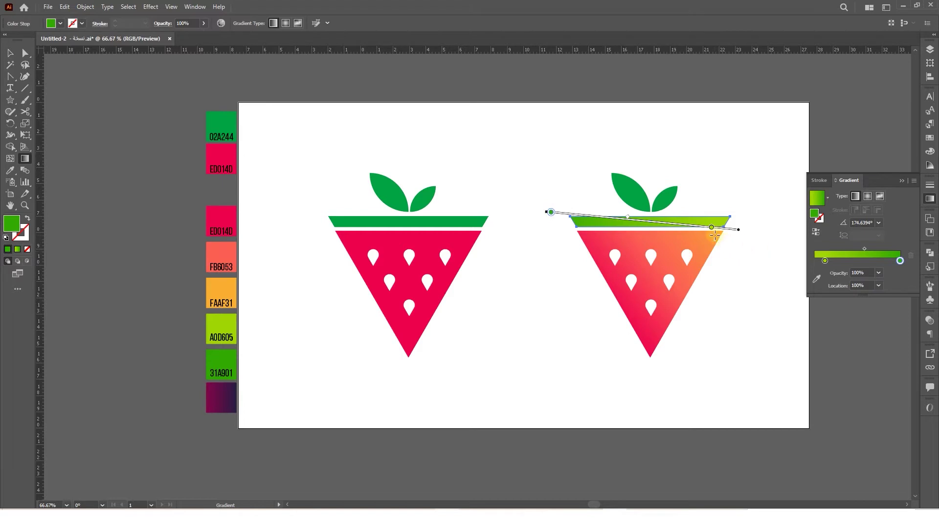
pyautogui.moveTo(711, 229); pyautogui.dragTo(722, 230)
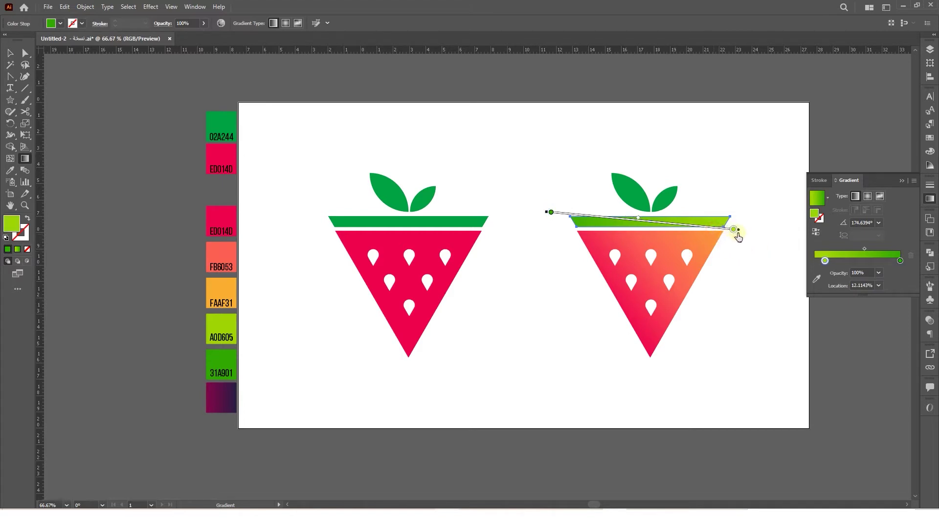
# Copy the top bar's green gradient onto both leaves of the duplicate strawberry with the Eyedropper tool.
pyautogui.click(26, 53)
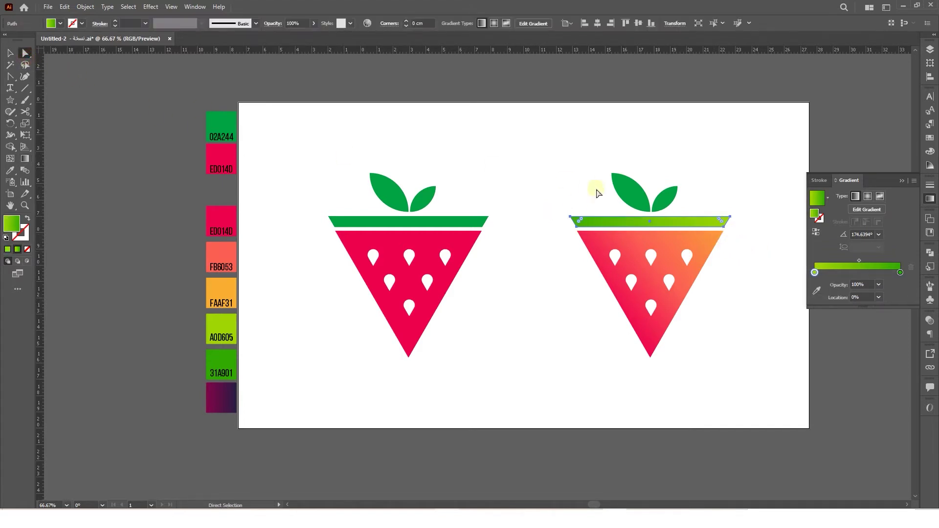
pyautogui.click(628, 195)
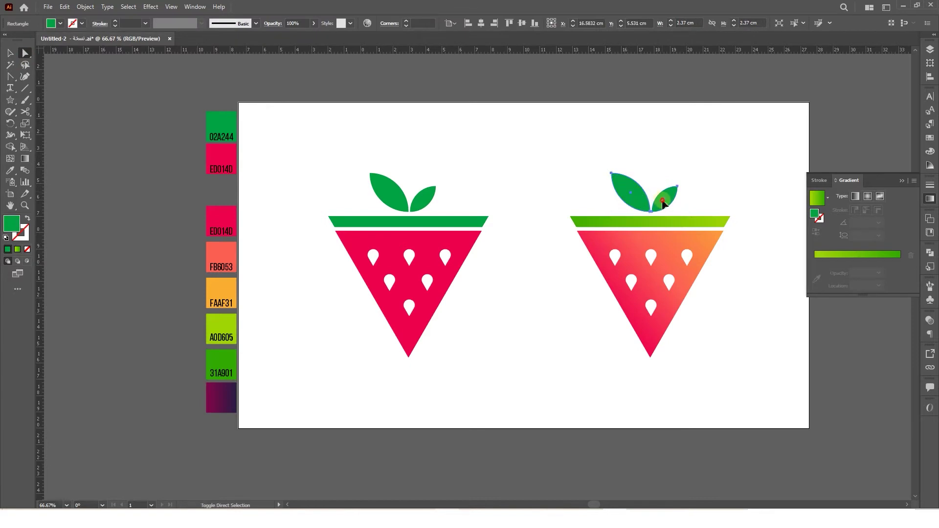
pyautogui.keyDown('shift'); pyautogui.click(663, 203); pyautogui.keyUp('shift')
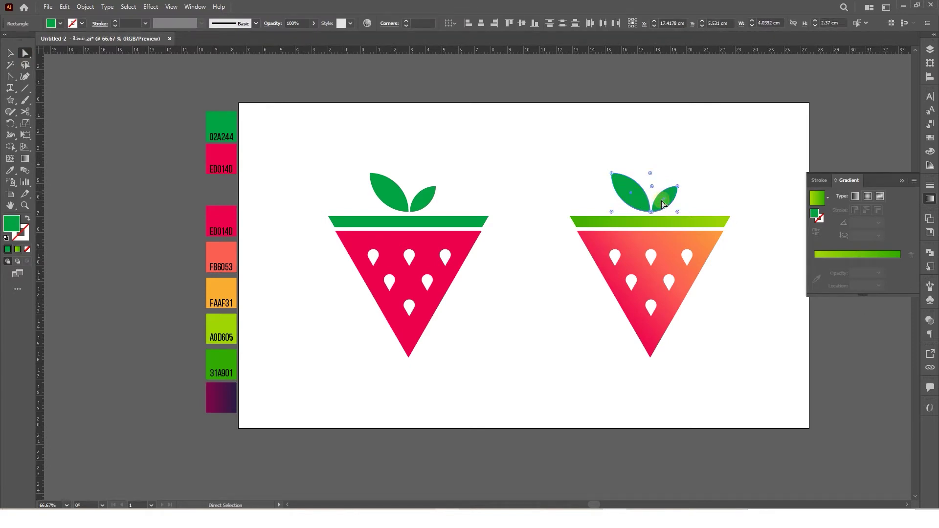
pyautogui.click(10, 171)
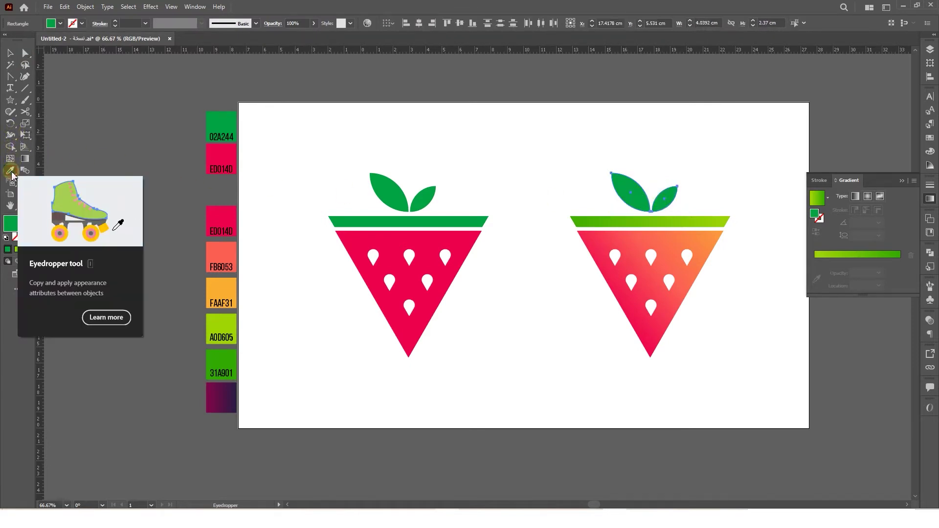
pyautogui.click(668, 218)
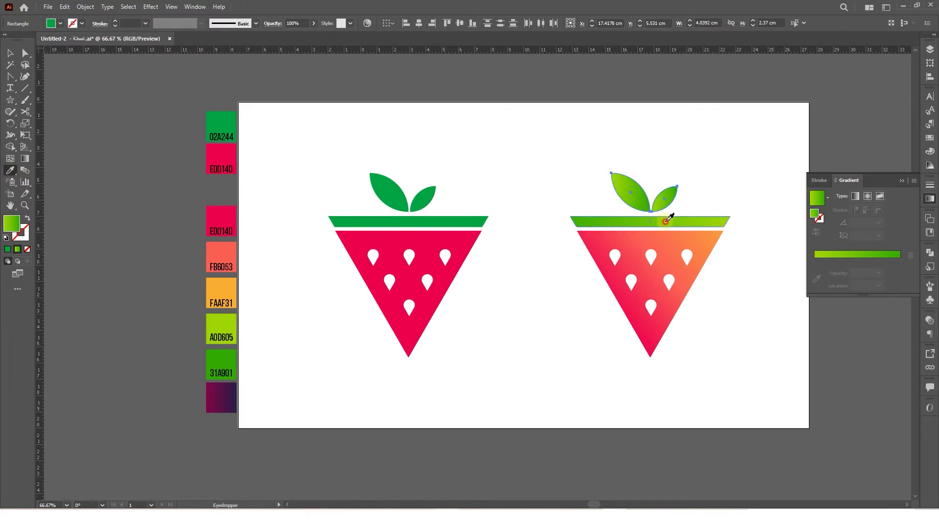
# Redirect the larger leaf's gradient at about 142° from its inner lower tip to beyond its outer upper tip.
pyautogui.press('a')
pyautogui.scroll(3, 711, 207)
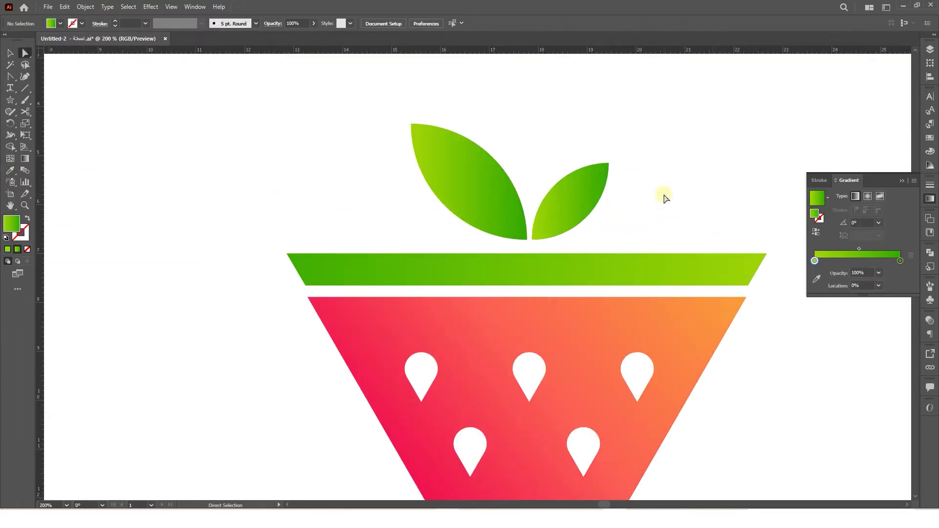
pyautogui.click(481, 198)
pyautogui.press('g')
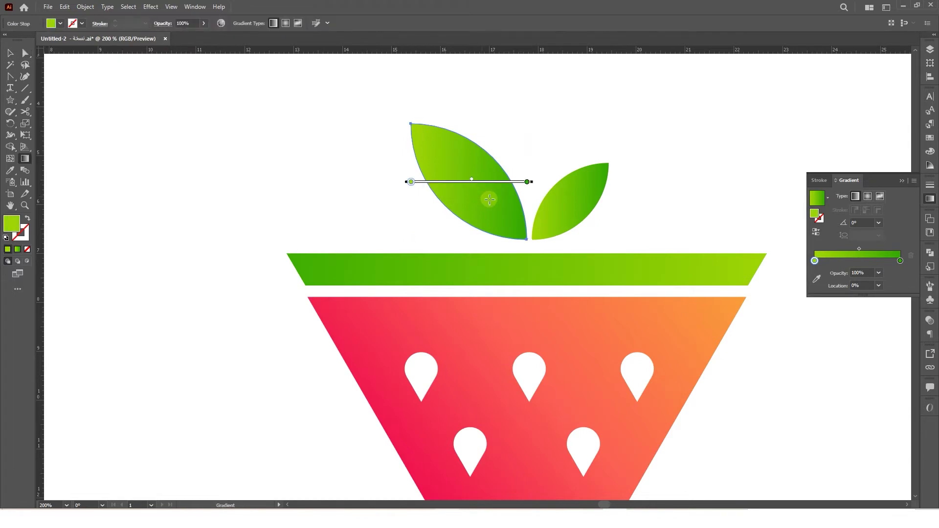
pyautogui.moveTo(520, 235)
pyautogui.mouseDown()
pyautogui.moveTo(473, 204)
pyautogui.moveTo(432, 149)
pyautogui.moveTo(375, 123)
pyautogui.mouseUp()
# Redirect the smaller leaf's gradient at about -130°, running from its outer upper tip down past its inner lower tip.
pyautogui.click(24, 55)
pyautogui.click(562, 202)
pyautogui.press('g')
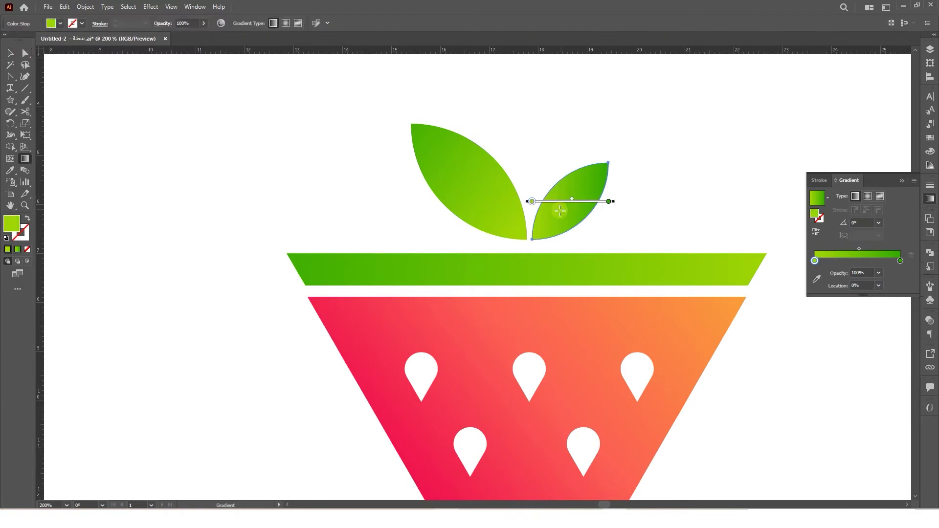
pyautogui.moveTo(534, 240); pyautogui.dragTo(567, 204)
pyautogui.moveTo(608, 156); pyautogui.dragTo(522, 264)
pyautogui.press('a')
pyautogui.click(630, 214)
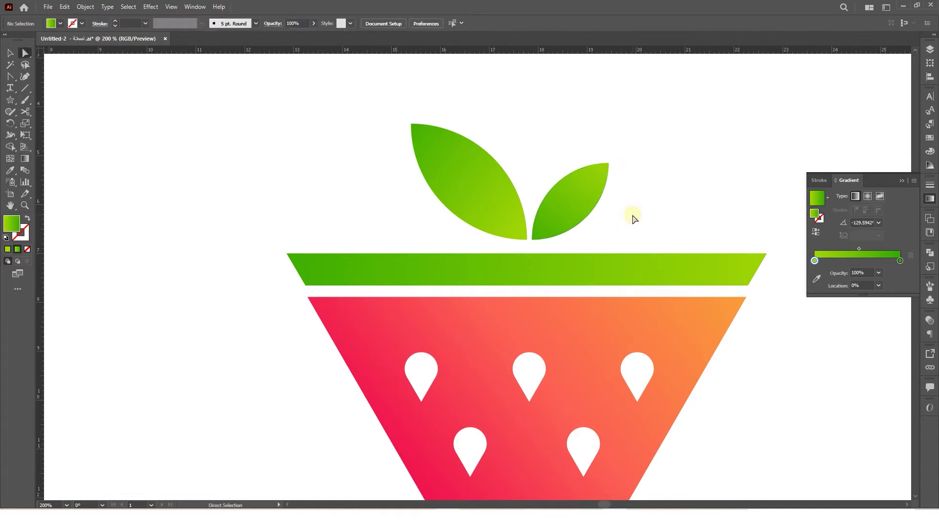
# Copy the larger gradient leaf and paste the copy directly in front of it.
pyautogui.scroll(1, 624, 212)
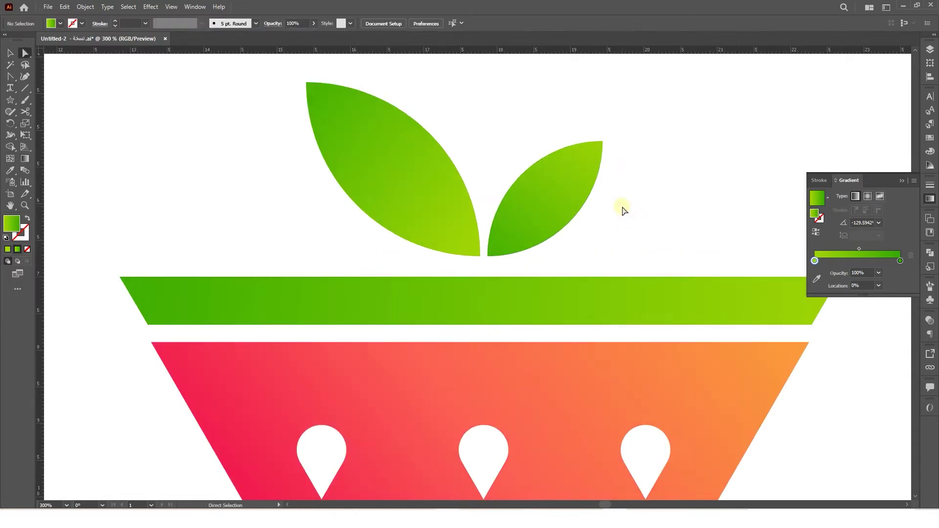
pyautogui.moveTo(624, 208); pyautogui.dragTo(603, 225)
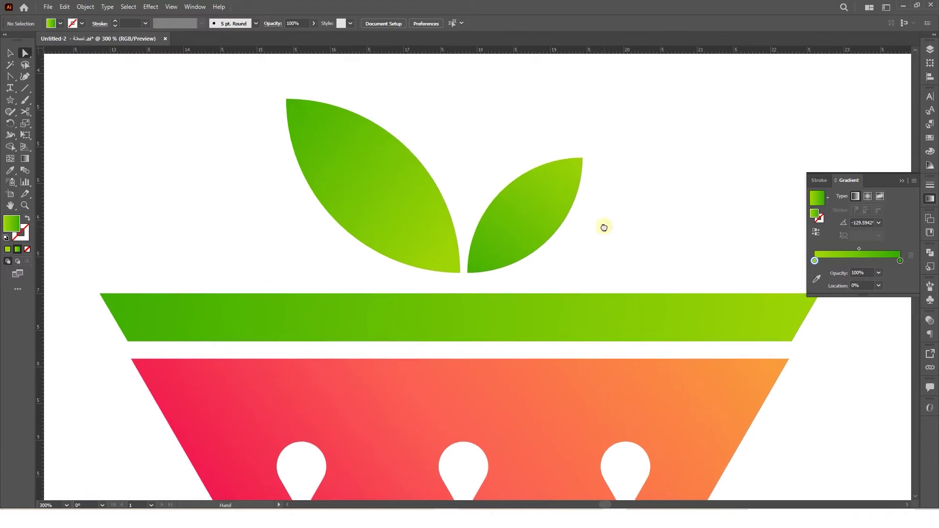
pyautogui.click(537, 228)
pyautogui.keyDown('shift'); pyautogui.click(415, 195); pyautogui.keyUp('shift')
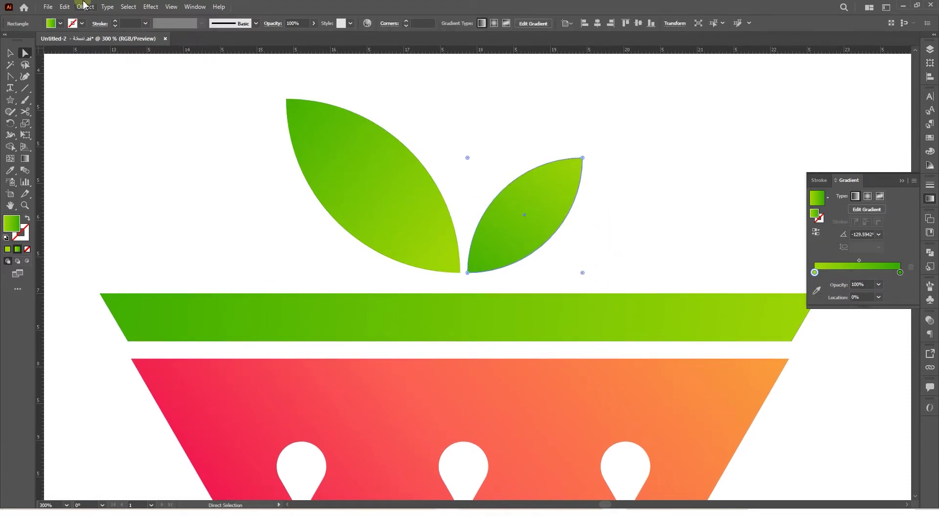
pyautogui.click(360, 126)
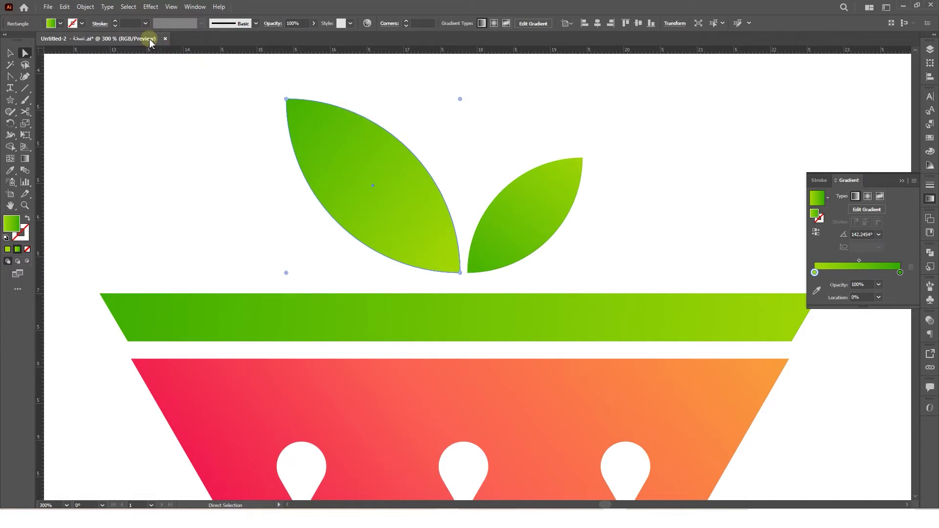
pyautogui.click(66, 7)
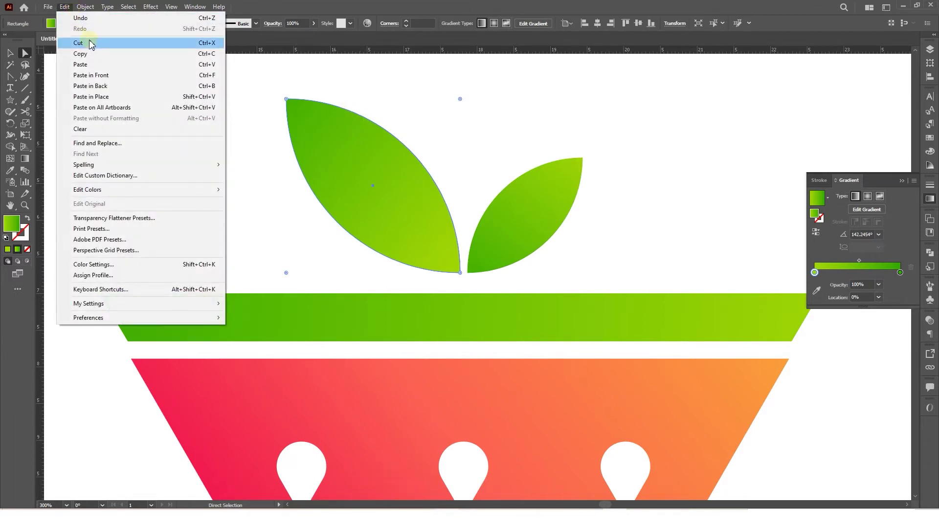
pyautogui.click(90, 54)
pyautogui.click(67, 8)
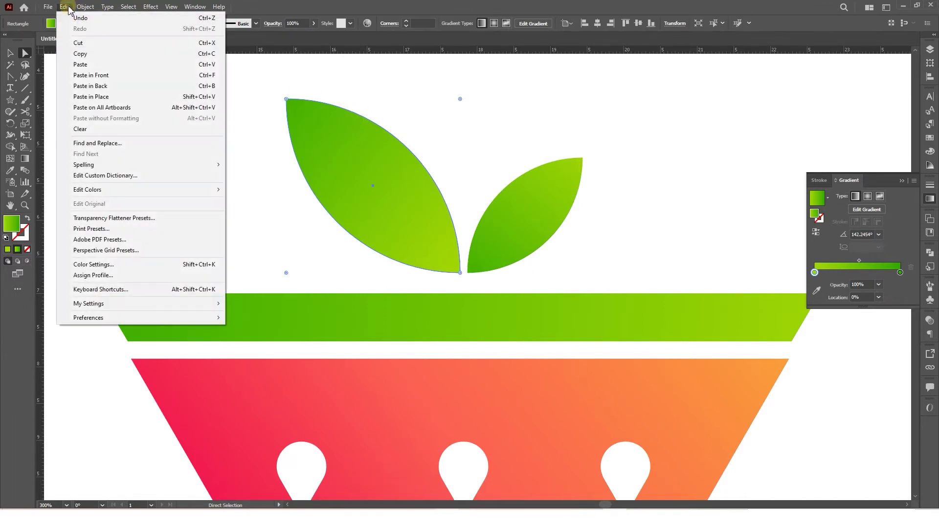
pyautogui.click(96, 75)
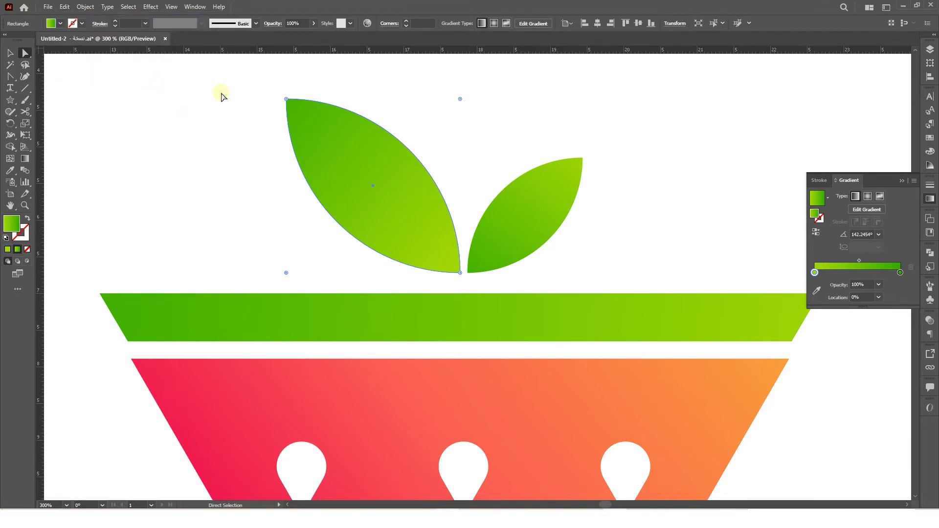
pyautogui.press('v')
pyautogui.moveTo(387, 176); pyautogui.dragTo(362, 190)
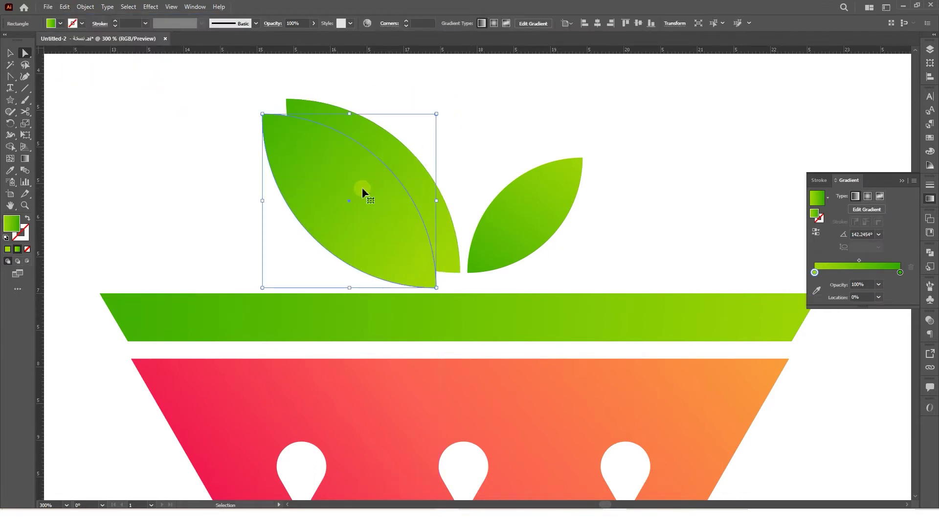
pyautogui.hotkey('ctrl', 'z')
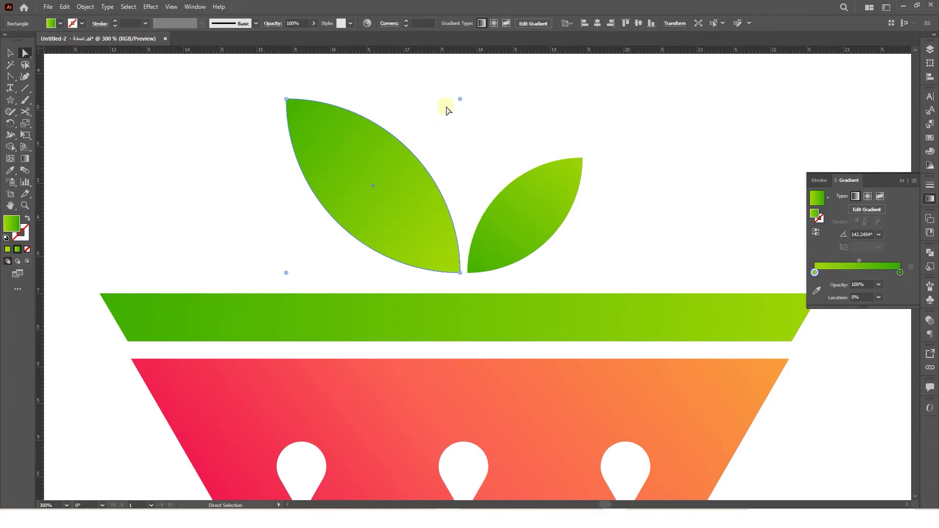
# Shrink the leaf copy to about 1.1 cm, keep its pointed leaf shape, and place it near the large leaf's inner edge.
pyautogui.moveTo(460, 99); pyautogui.dragTo(419, 135)
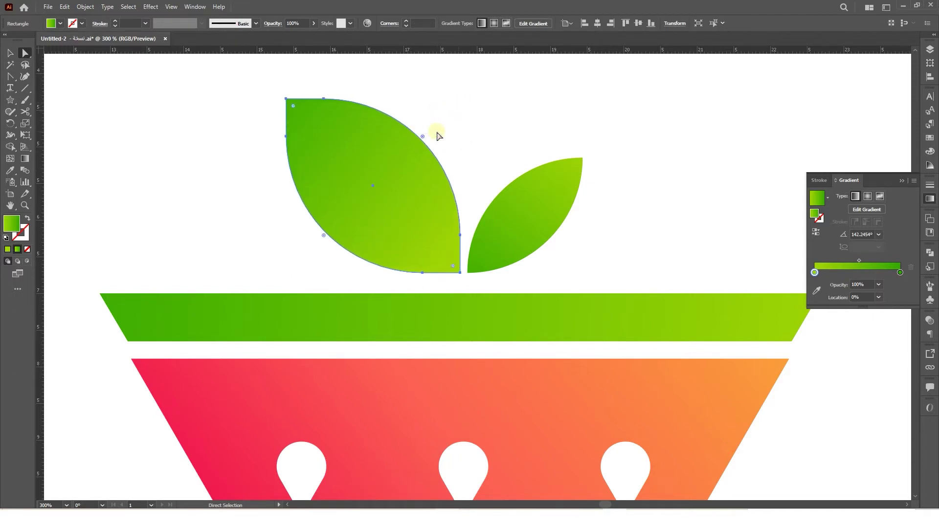
pyautogui.click(10, 52)
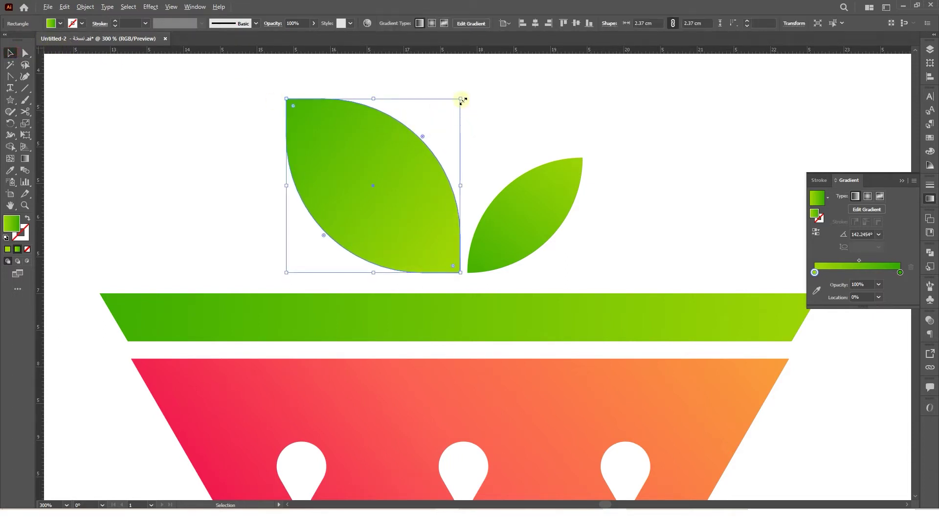
pyautogui.moveTo(460, 99); pyautogui.dragTo(377, 168)
pyautogui.press('a')
pyautogui.click(7, 52)
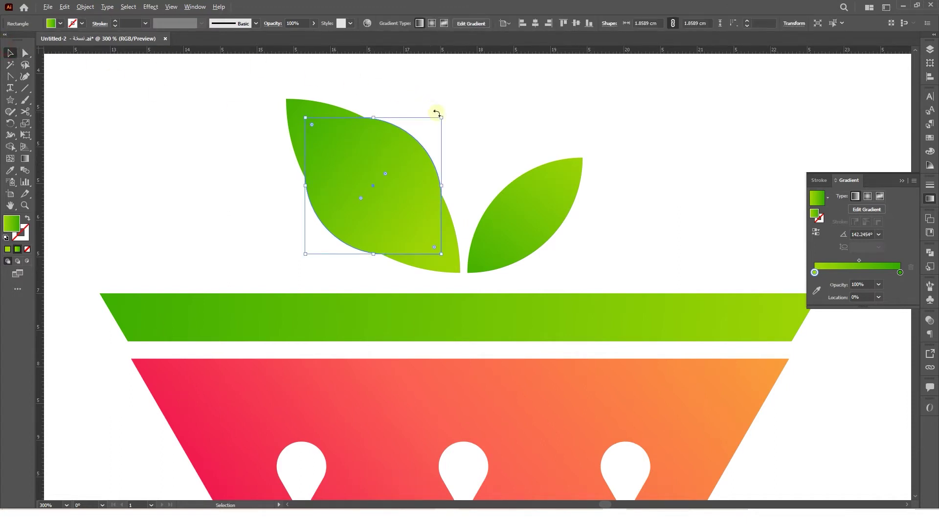
pyautogui.moveTo(441, 118); pyautogui.dragTo(414, 145)
pyautogui.moveTo(389, 186)
pyautogui.mouseDown()
pyautogui.moveTo(409, 188)
pyautogui.moveTo(390, 186)
pyautogui.mouseUp()
# Replace the small leaf copy's gradient with a solid white fill, FFFFFF.
pyautogui.click(7, 249)
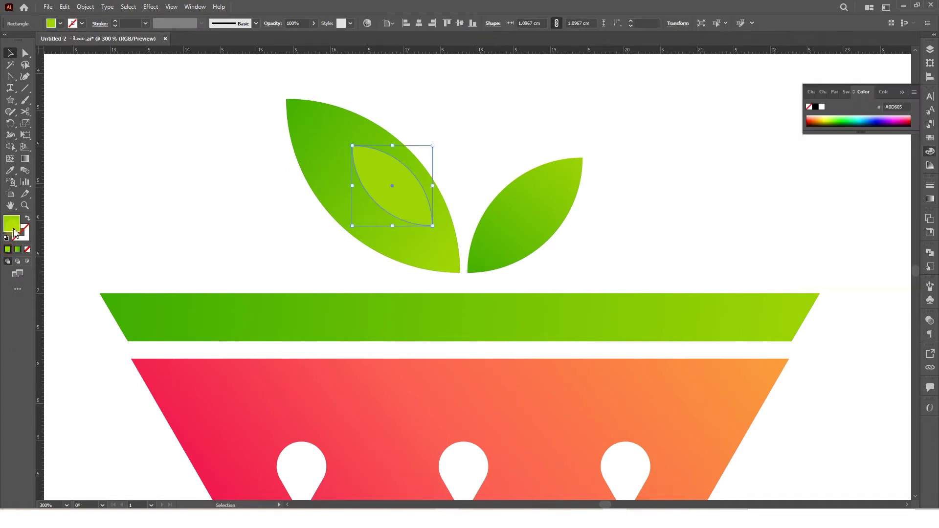
pyautogui.doubleClick(15, 229)
pyautogui.moveTo(356, 227); pyautogui.dragTo(395, 195)
pyautogui.click(586, 197)
# Shrink the white leaf highlight to about 0.77 cm and round its two opposite corners fully to restore the leaf shape.
pyautogui.scroll(1, 448, 154)
pyautogui.press('a')
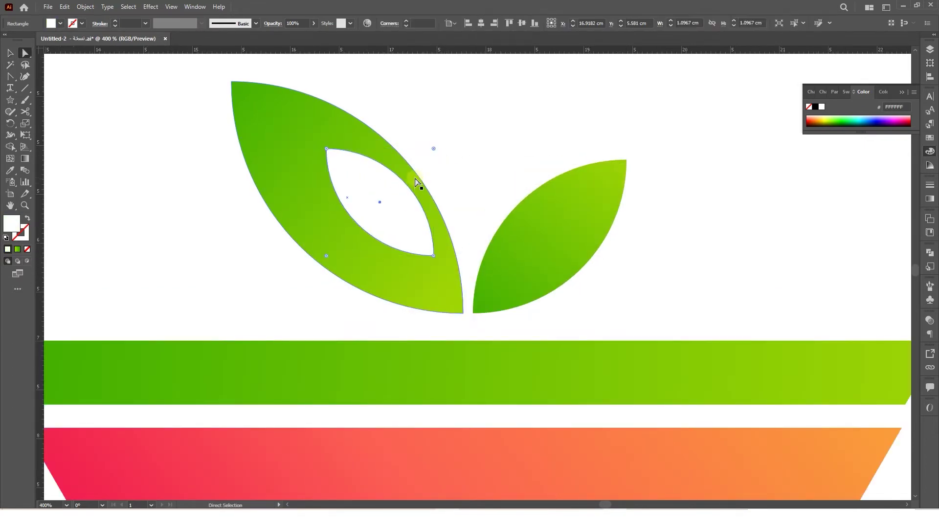
pyautogui.moveTo(433, 149); pyautogui.dragTo(371, 205)
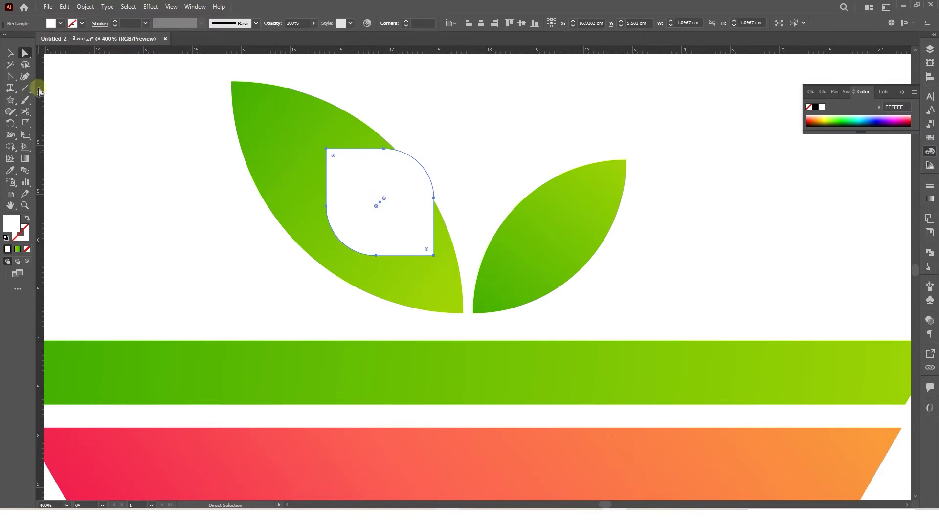
pyautogui.click(10, 52)
pyautogui.moveTo(434, 149); pyautogui.dragTo(418, 164)
pyautogui.press('a')
pyautogui.click(392, 191)
pyautogui.moveTo(370, 218); pyautogui.dragTo(306, 263)
# Duplicate the white highlight toward the leaf's outer tip and shrink the copy to about 0.47 cm, tip to tip with the first.
pyautogui.moveTo(398, 227); pyautogui.dragTo(332, 158)
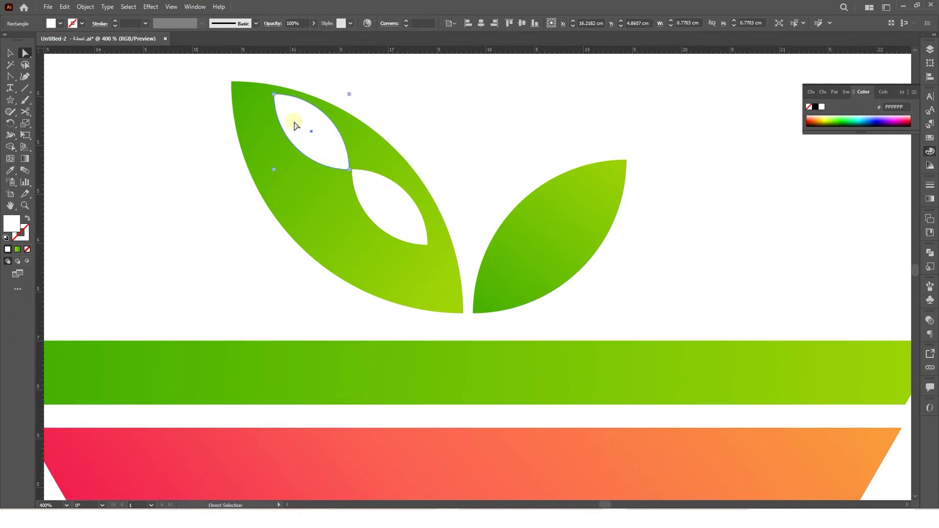
pyautogui.moveTo(348, 95); pyautogui.dragTo(352, 167)
pyautogui.press('v')
pyautogui.keyDown('shift'); pyautogui.click(383, 194); pyautogui.keyUp('shift')
pyautogui.scroll(2, 375, 156)
# Set the opacity of both white highlights on the larger leaf to 28%.
pyautogui.keyDown('shift'); pyautogui.click(410, 227); pyautogui.keyUp('shift')
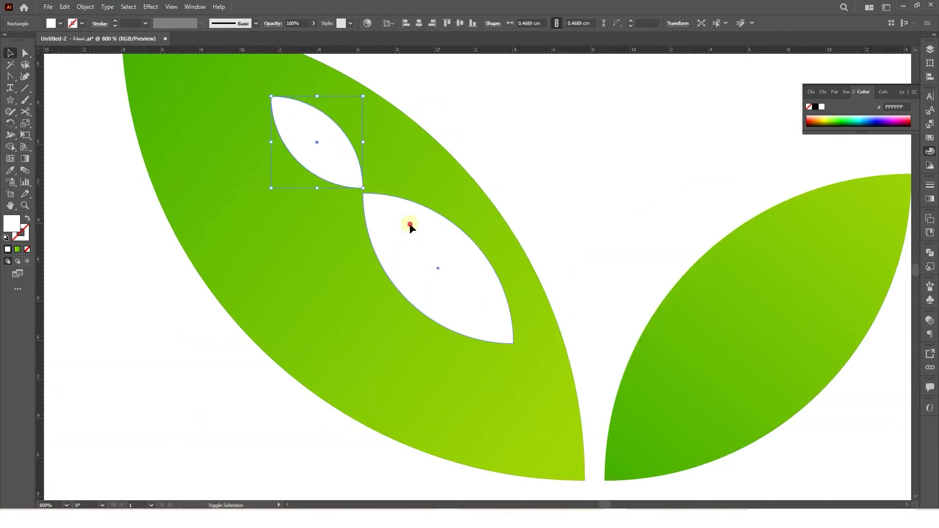
pyautogui.scroll(-2, 414, 221)
pyautogui.moveTo(567, 252); pyautogui.dragTo(474, 243)
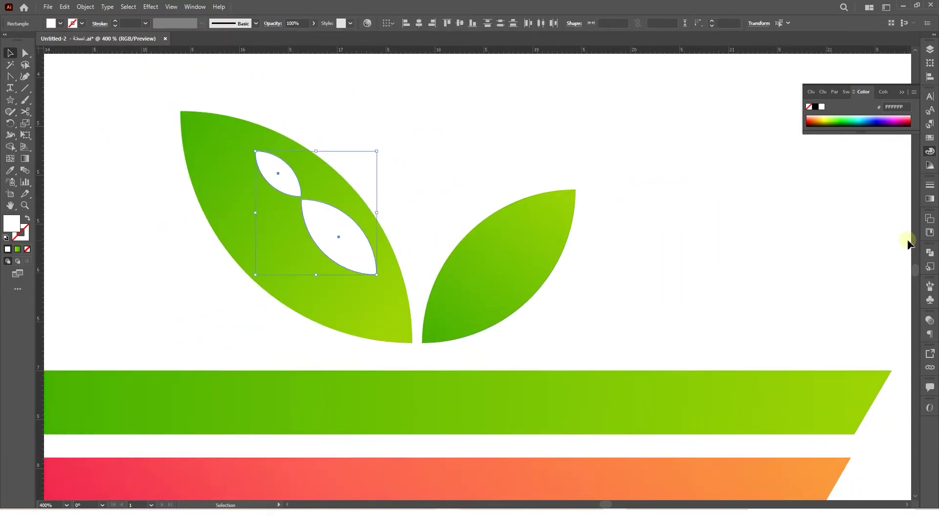
pyautogui.click(929, 320)
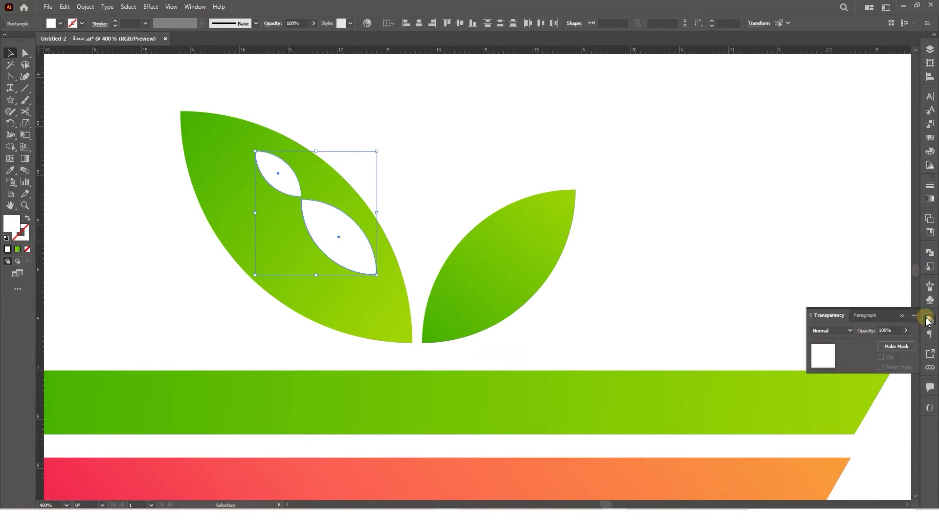
pyautogui.click(897, 327)
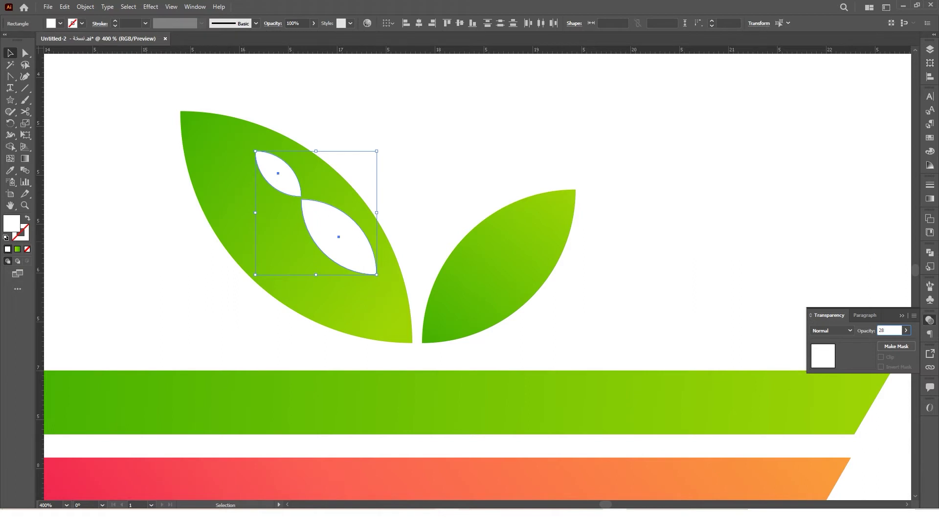
pyautogui.press('Return')
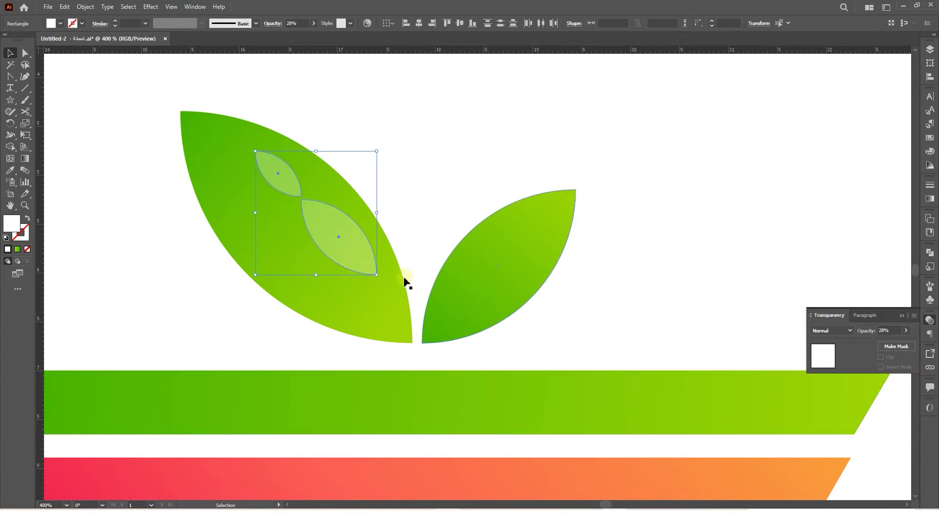
# Place a mirrored copy of both highlights on the smaller leaf and rotate it slightly to follow the leaf's slant.
pyautogui.moveTo(367, 259); pyautogui.dragTo(388, 270)
pyautogui.moveTo(469, 292); pyautogui.dragTo(394, 330)
pyautogui.hotkey('ctrl', '=')
pyautogui.moveTo(449, 270); pyautogui.dragTo(513, 285)
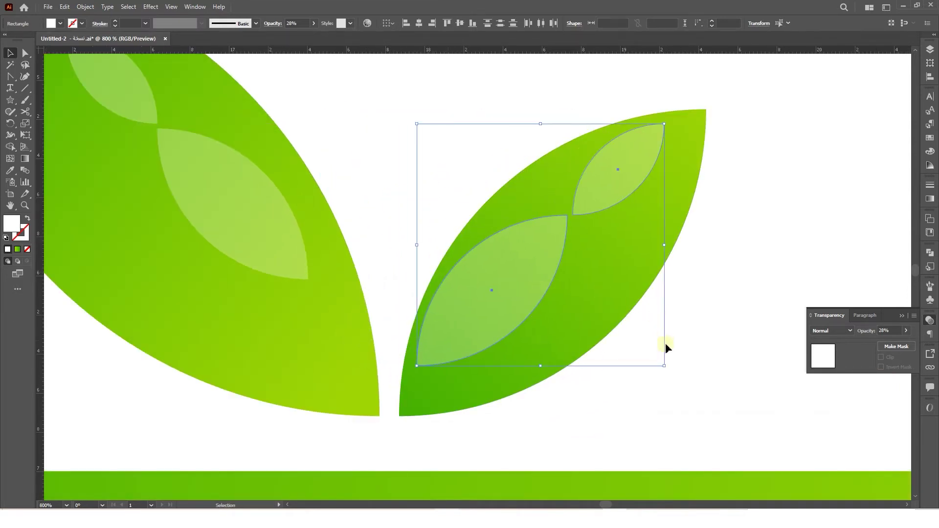
pyautogui.moveTo(668, 366); pyautogui.dragTo(674, 362)
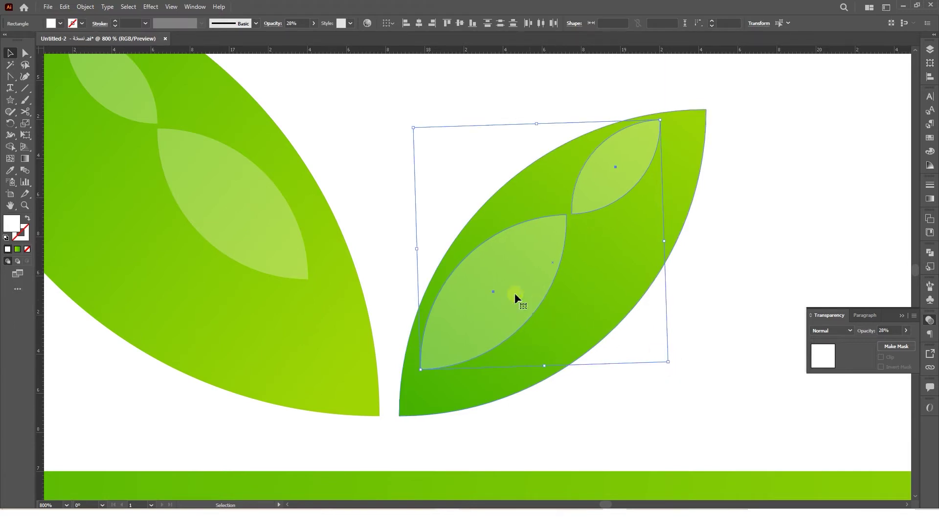
# Group the smaller leaf's two highlights, scale the group to about 0.68 by 0.75 cm, and place it along the leaf's upper edge.
pyautogui.rightClick(483, 277)
pyautogui.click(530, 335)
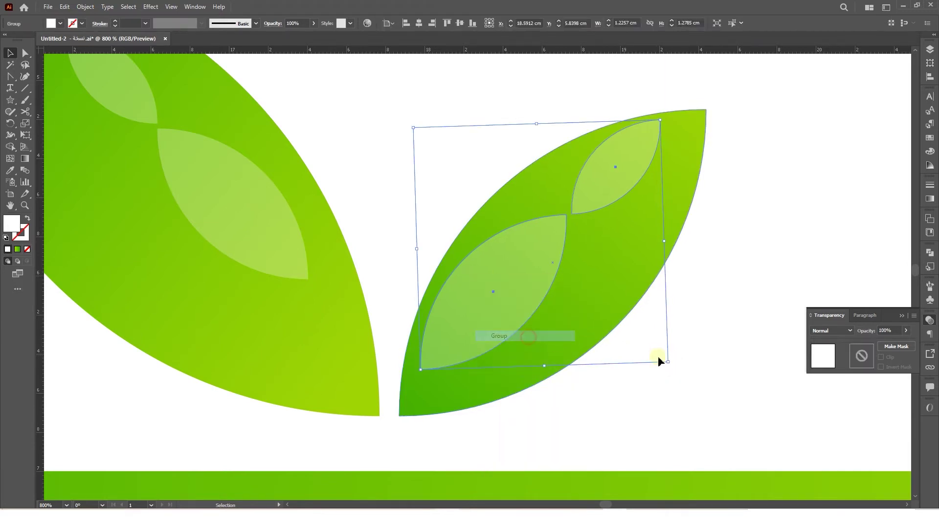
pyautogui.moveTo(669, 364); pyautogui.dragTo(612, 314)
pyautogui.moveTo(528, 283); pyautogui.dragTo(492, 277)
pyautogui.moveTo(590, 310); pyautogui.dragTo(587, 307)
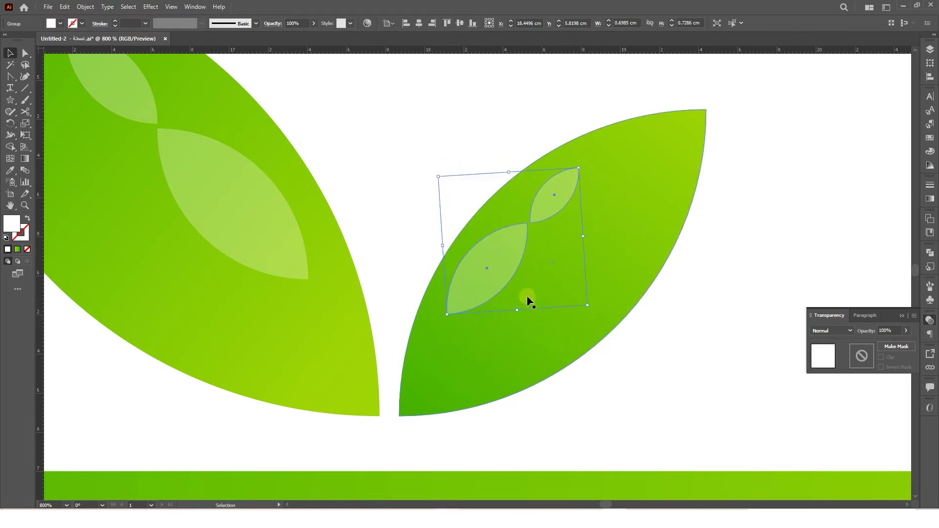
pyautogui.moveTo(505, 284); pyautogui.dragTo(501, 280)
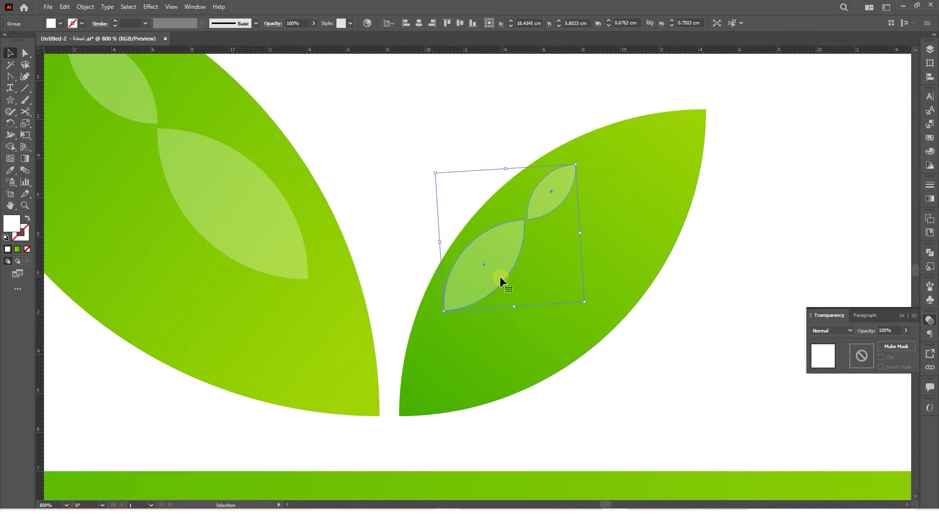
# Copy the strawberry's green band and paste the copy exactly in front of the original.
pyautogui.click(652, 366)
pyautogui.scroll(-3, 652, 365)
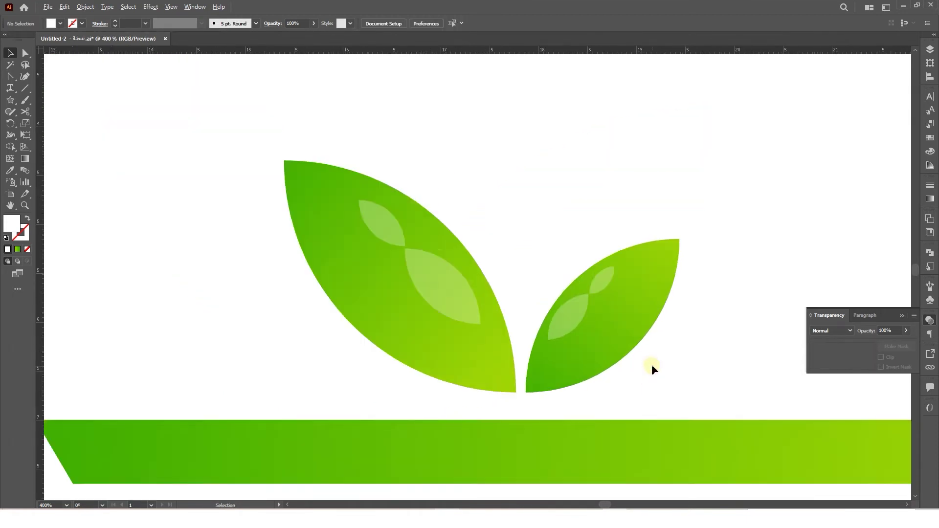
pyautogui.moveTo(705, 377); pyautogui.dragTo(570, 212)
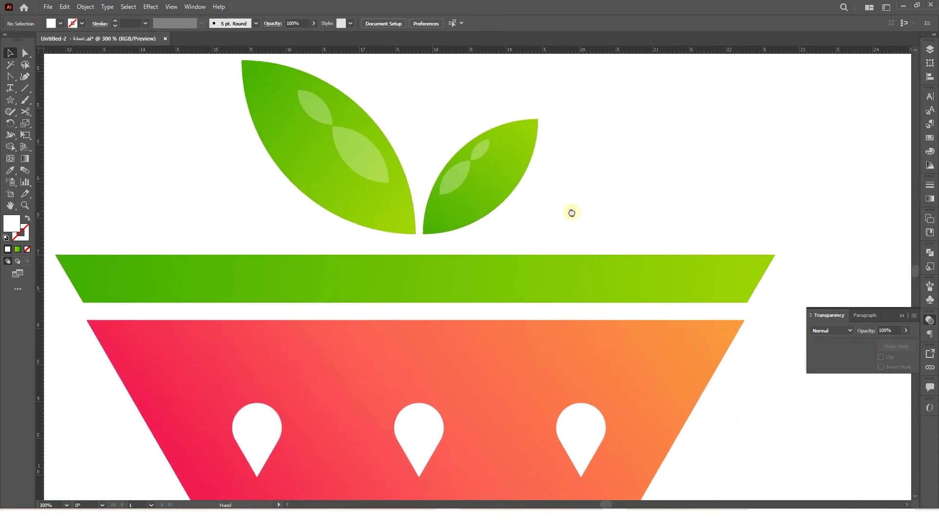
pyautogui.click(572, 273)
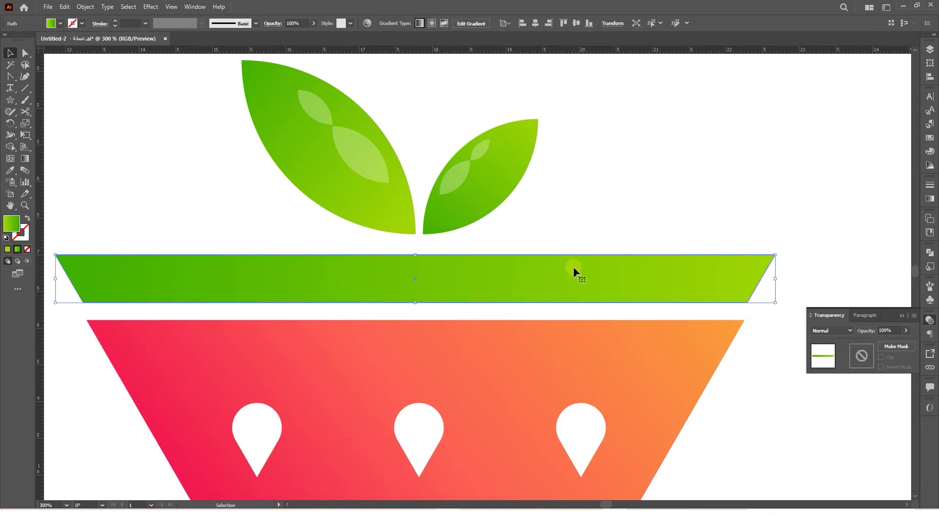
pyautogui.click(65, 7)
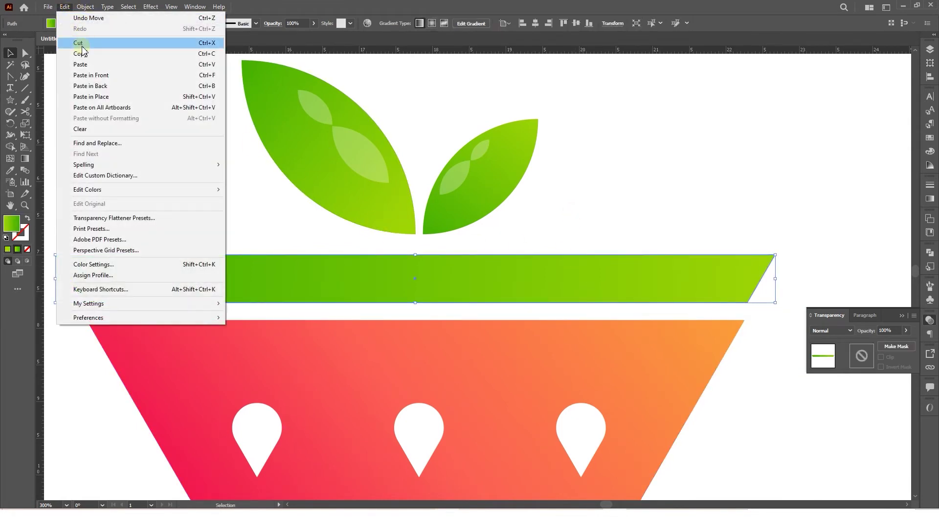
pyautogui.press('Escape')
pyautogui.click(65, 7)
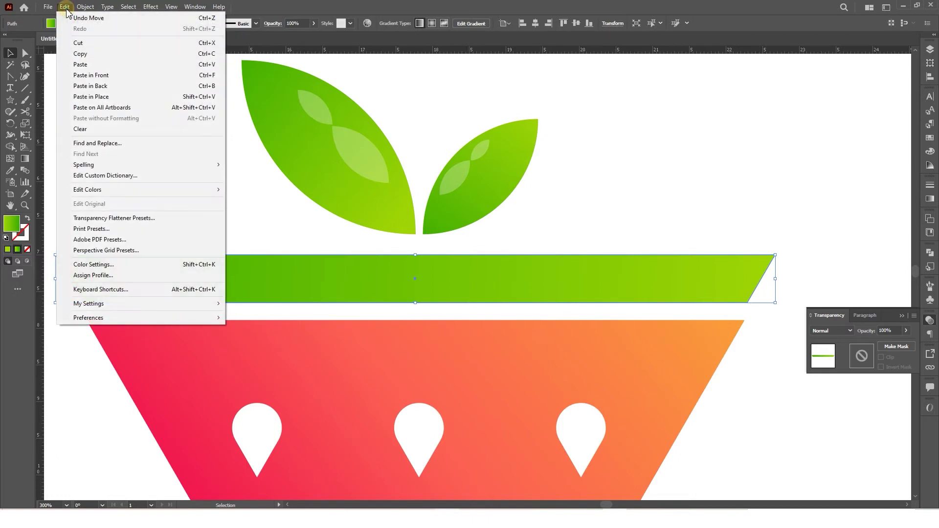
pyautogui.click(118, 81)
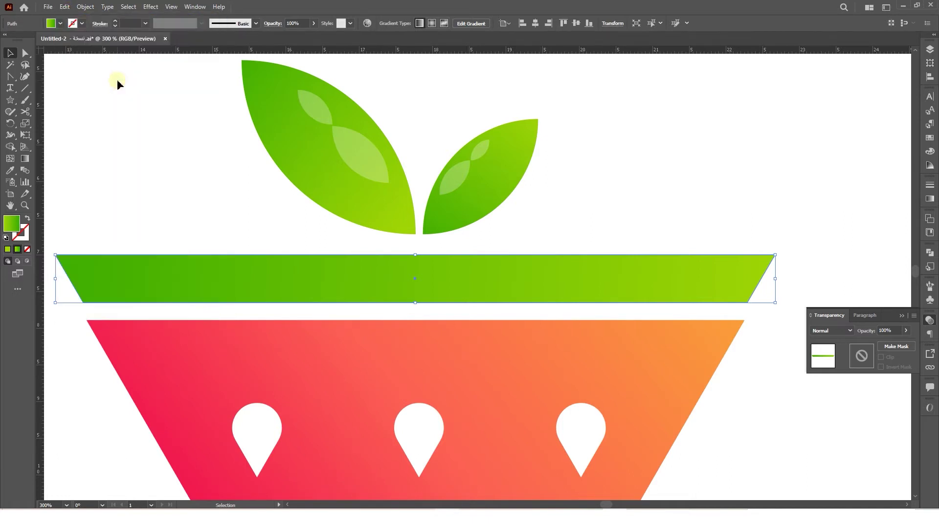
# Fill the band's copy with white and squash it from below to about 0.19 cm high, keeping its upper edge aligned with the band.
pyautogui.doubleClick(18, 233)
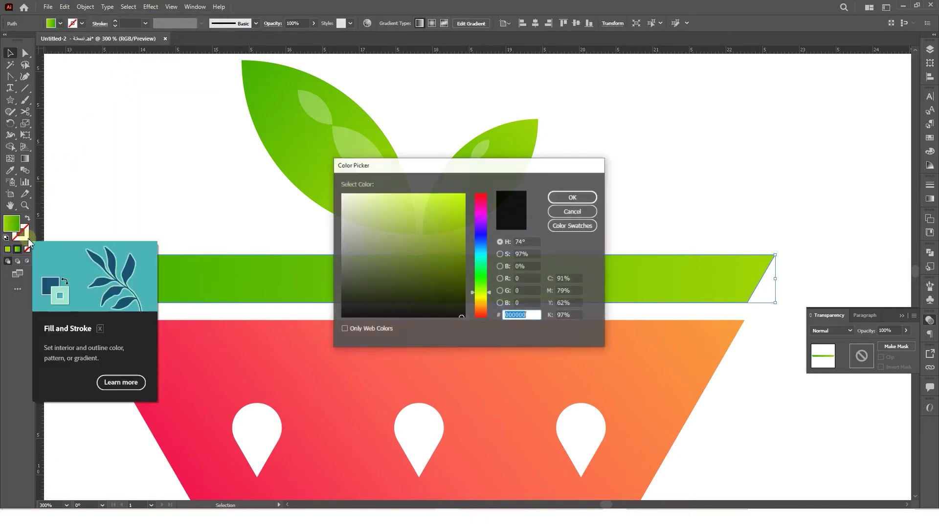
pyautogui.moveTo(341, 243); pyautogui.dragTo(343, 196)
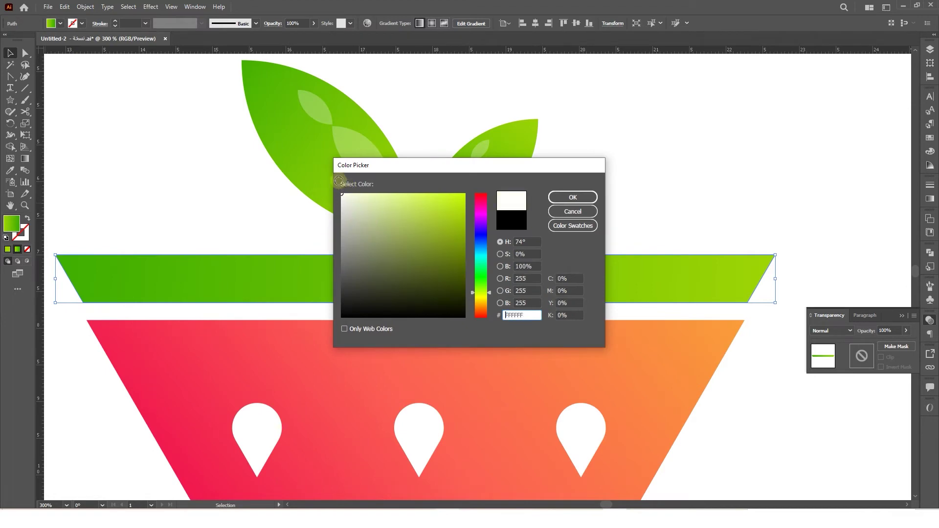
pyautogui.click(569, 196)
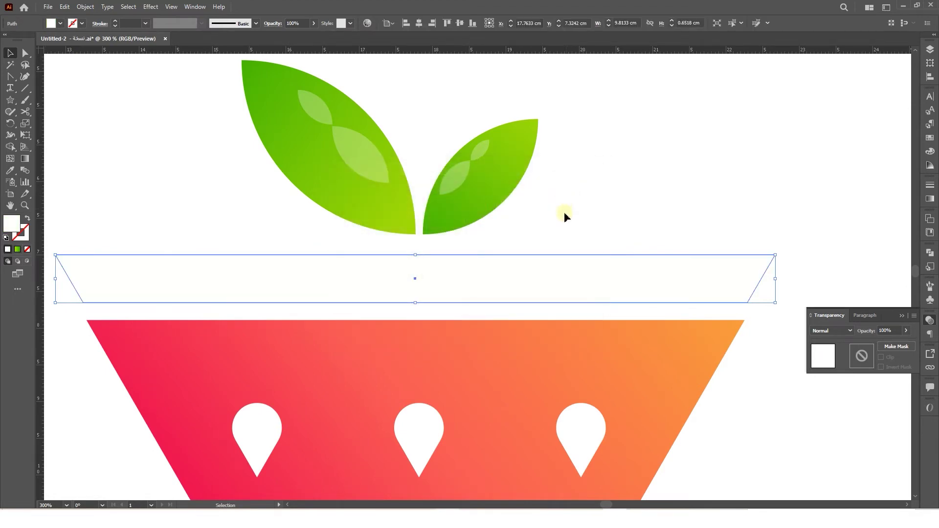
pyautogui.moveTo(417, 303); pyautogui.dragTo(419, 269)
# Move the white strip's two lower corner points outward onto the slanted ends of the green band.
pyautogui.click(24, 53)
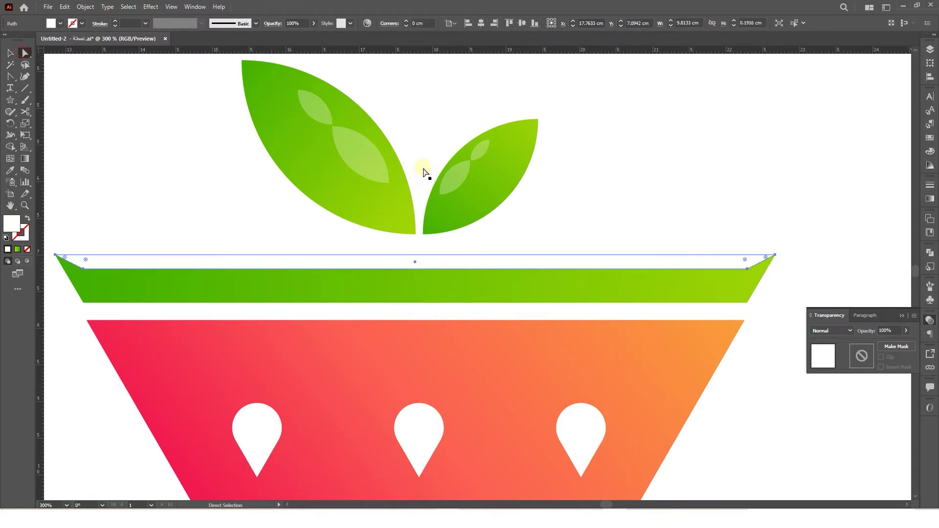
pyautogui.scroll(3, 791, 273)
pyautogui.moveTo(771, 271); pyautogui.dragTo(599, 272)
pyautogui.scroll(1, 533, 274)
pyautogui.moveTo(516, 260); pyautogui.dragTo(596, 269)
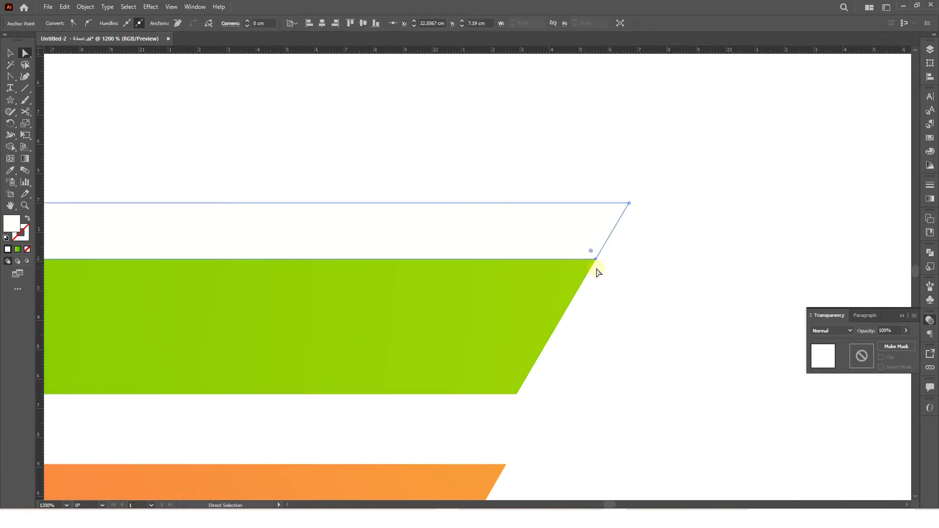
pyautogui.scroll(-2, 596, 271)
pyautogui.moveTo(461, 282); pyautogui.dragTo(759, 273)
pyautogui.moveTo(333, 273); pyautogui.dragTo(629, 276)
pyautogui.moveTo(222, 277); pyautogui.dragTo(270, 281)
pyautogui.scroll(1, 243, 256)
pyautogui.scroll(1, 243, 257)
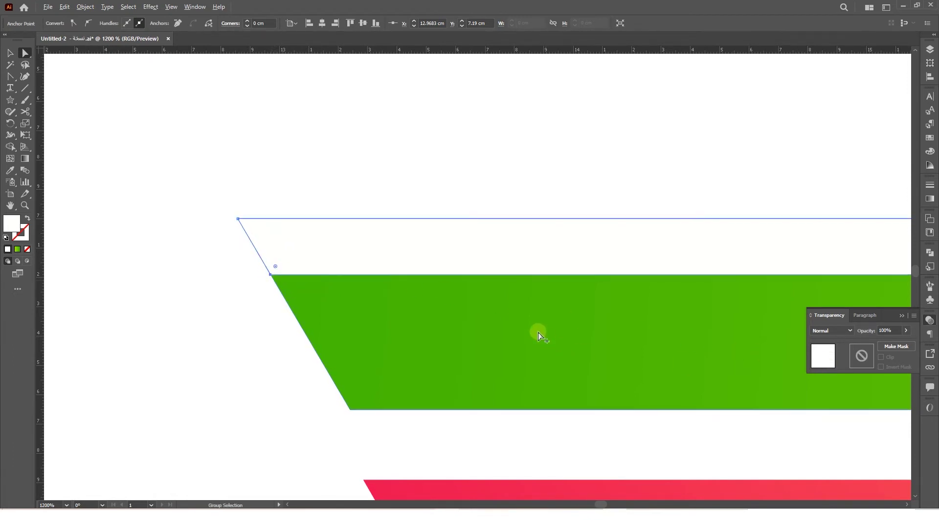
# Set the opacity of the white strip on the green band to 33%.
pyautogui.scroll(-5, 545, 338)
pyautogui.moveTo(612, 338); pyautogui.dragTo(299, 289)
pyautogui.click(890, 330)
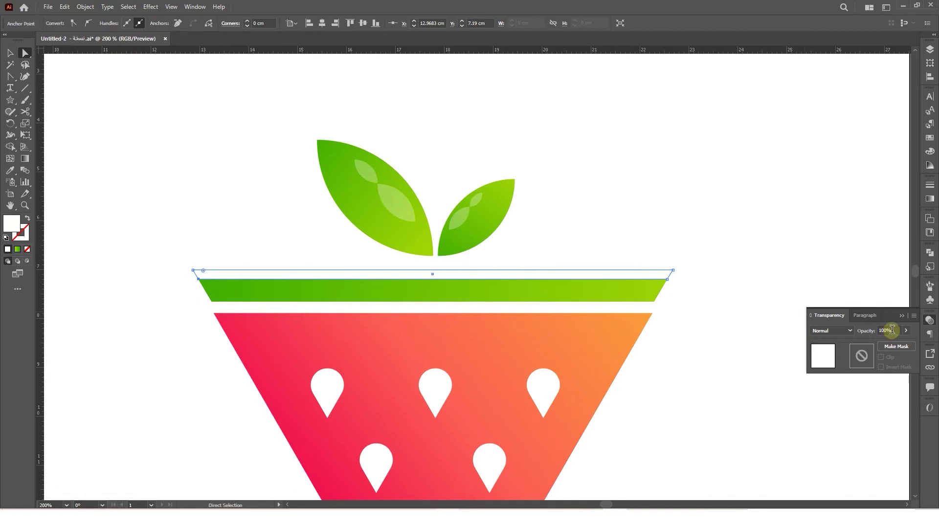
pyautogui.write('33')
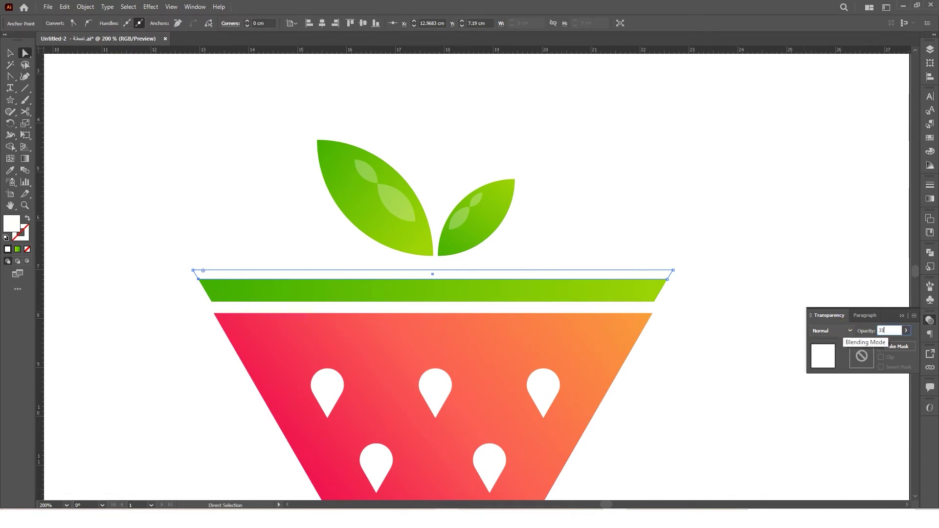
pyautogui.press('Return')
pyautogui.click(675, 341)
# Group the six white seeds on the red strawberry body.
pyautogui.moveTo(648, 327); pyautogui.dragTo(622, 189)
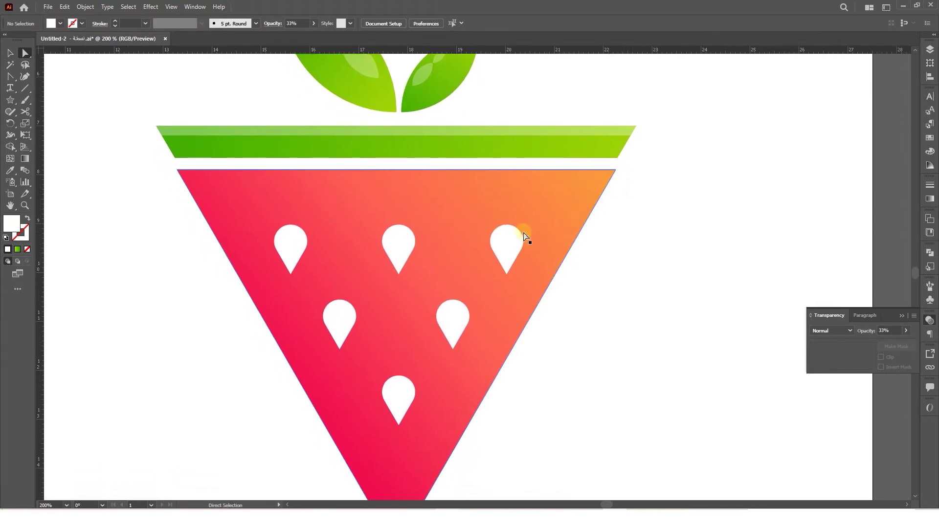
pyautogui.click(508, 245)
pyautogui.keyDown('shift'); pyautogui.click(400, 248); pyautogui.keyUp('shift')
pyautogui.keyDown('shift'); pyautogui.click(293, 245); pyautogui.keyUp('shift')
pyautogui.keyDown('shift'); pyautogui.click(339, 316); pyautogui.keyUp('shift')
pyautogui.keyDown('shift'); pyautogui.click(445, 318); pyautogui.keyUp('shift')
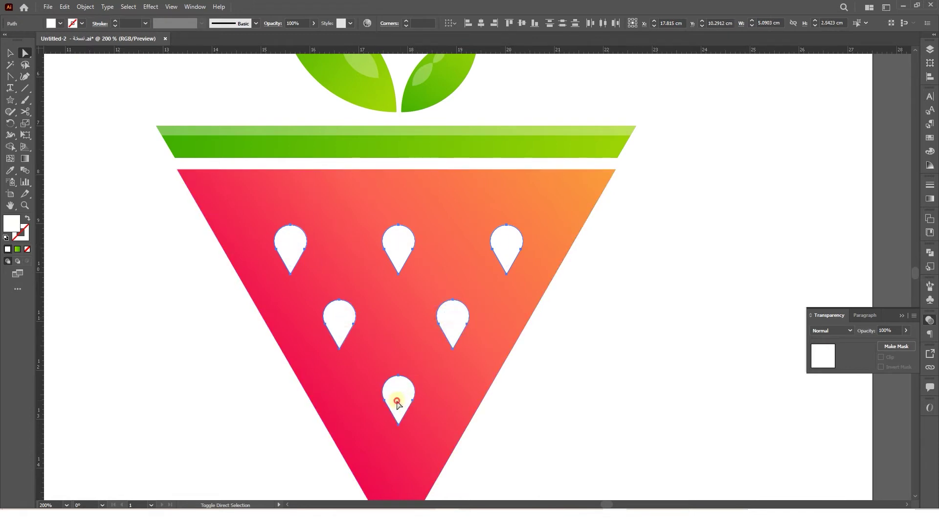
pyautogui.keyDown('shift'); pyautogui.click(423, 381); pyautogui.keyUp('shift')
pyautogui.rightClick(424, 380)
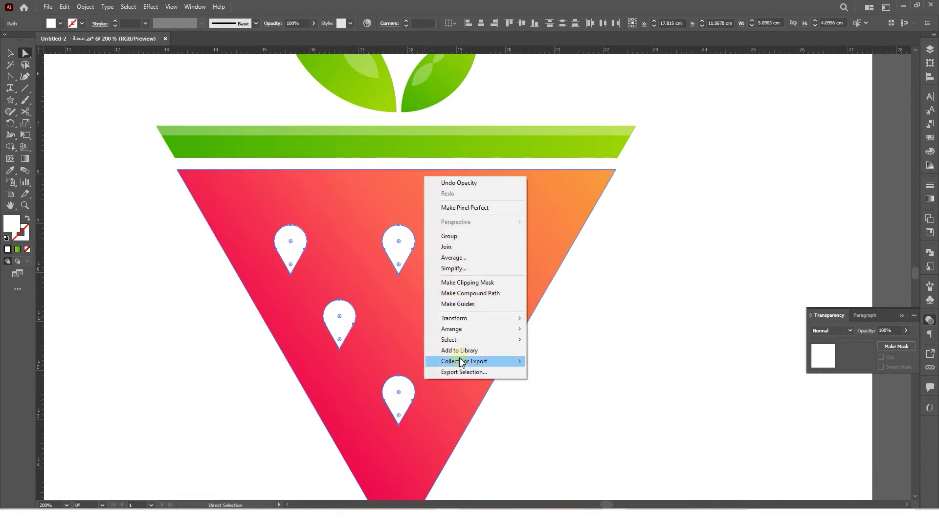
pyautogui.click(461, 236)
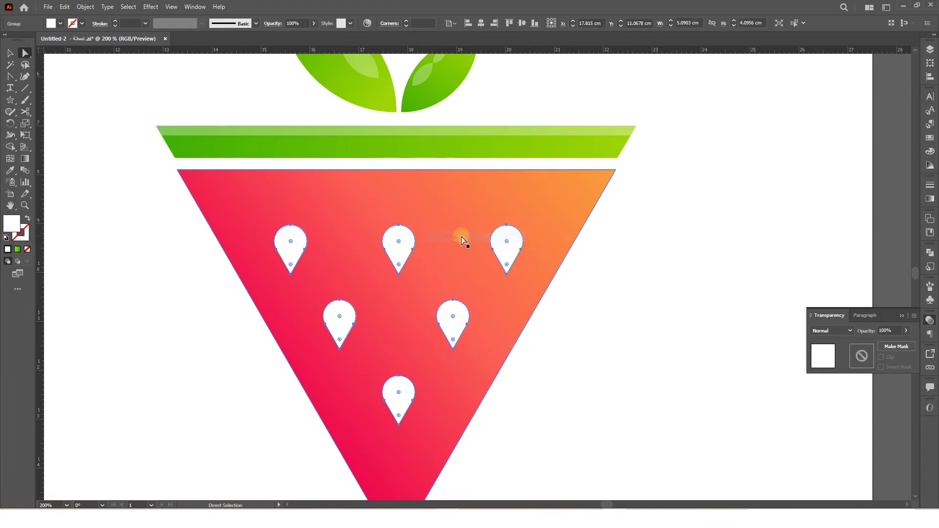
# Draw a closed curved crescent about 2.45 by 2.65 cm with the Pen tool near the body's upper-right corner and shift it slightly right.
pyautogui.click(25, 77)
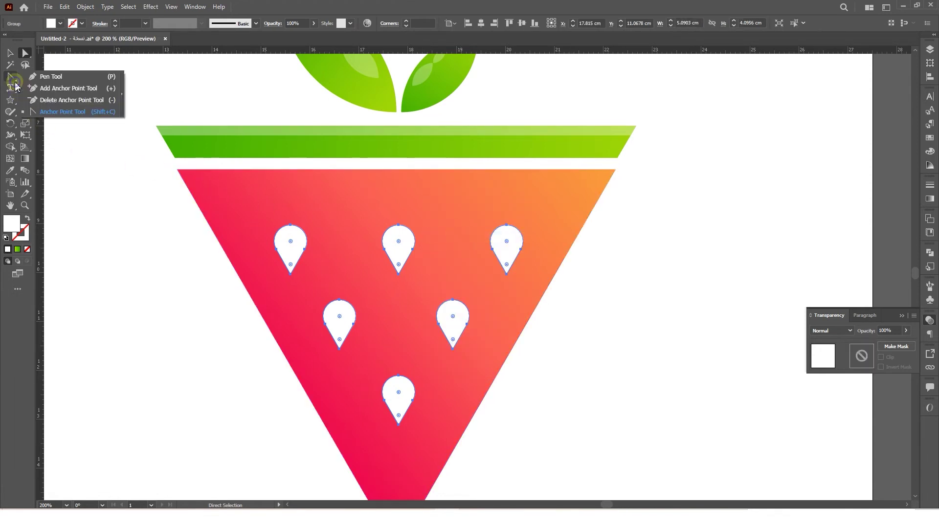
pyautogui.click(49, 77)
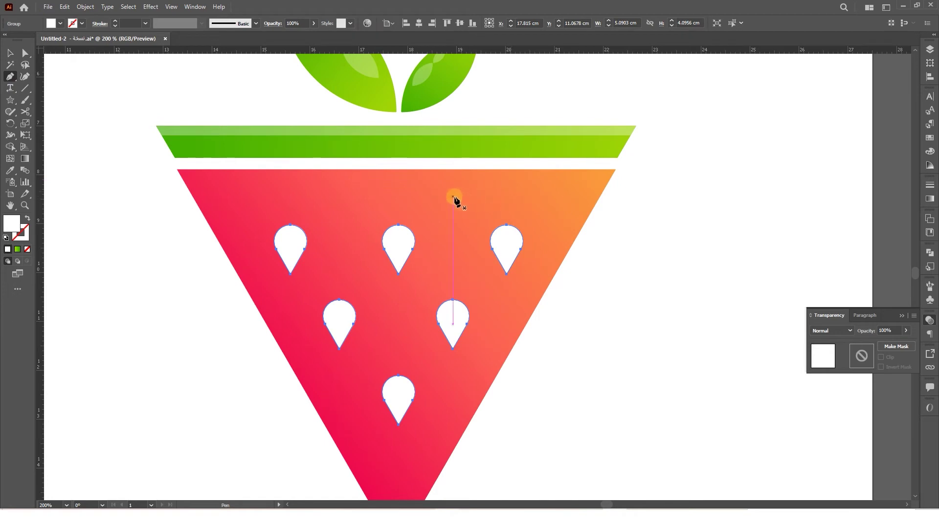
pyautogui.click(429, 193)
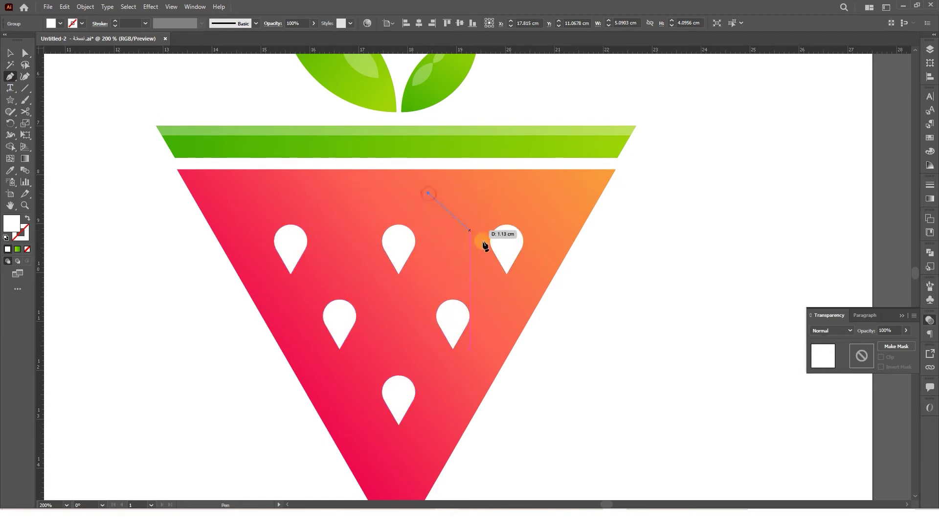
pyautogui.moveTo(499, 309); pyautogui.dragTo(492, 405)
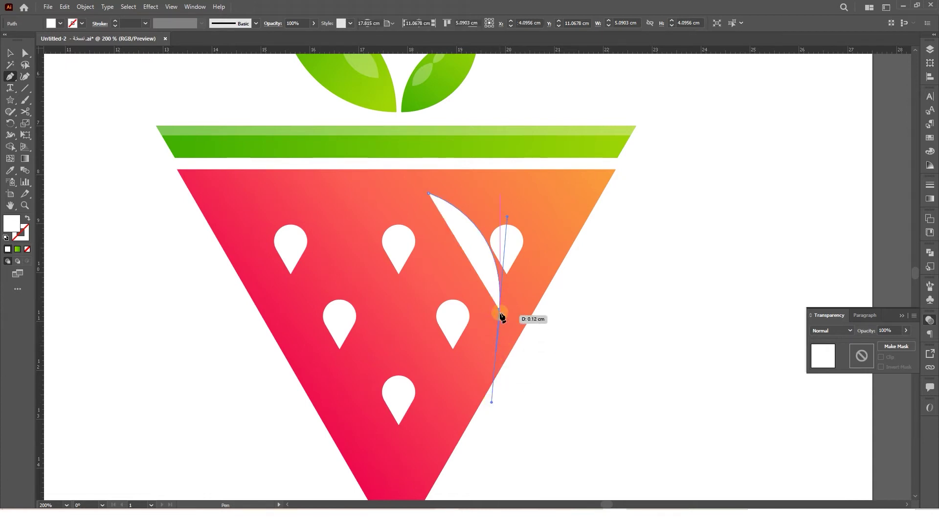
pyautogui.click(499, 310)
pyautogui.click(549, 203)
pyautogui.moveTo(548, 203); pyautogui.dragTo(545, 158)
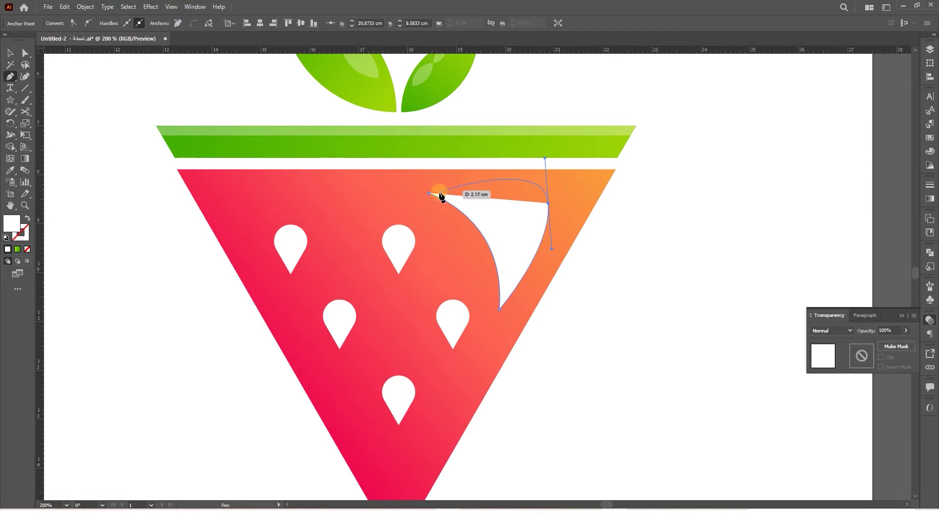
pyautogui.click(427, 193)
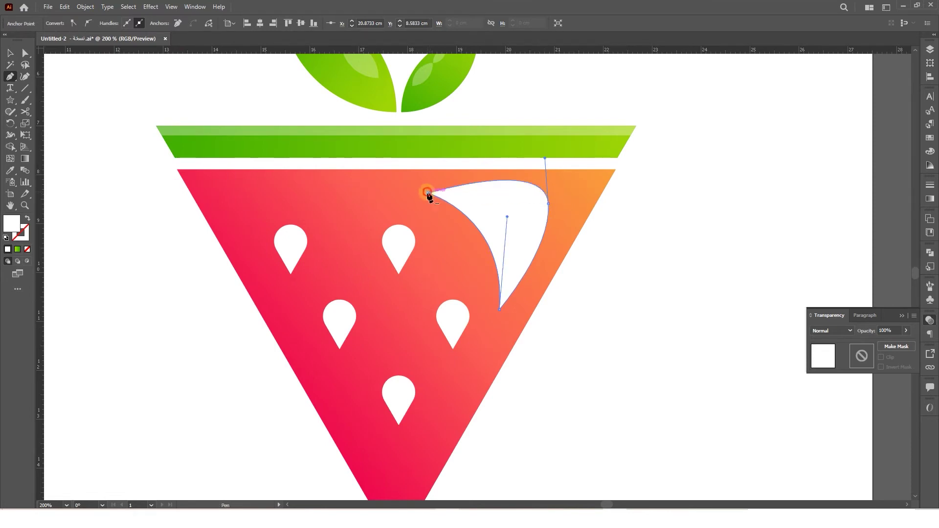
pyautogui.press('a')
pyautogui.moveTo(500, 211); pyautogui.dragTo(509, 213)
pyautogui.press('v')
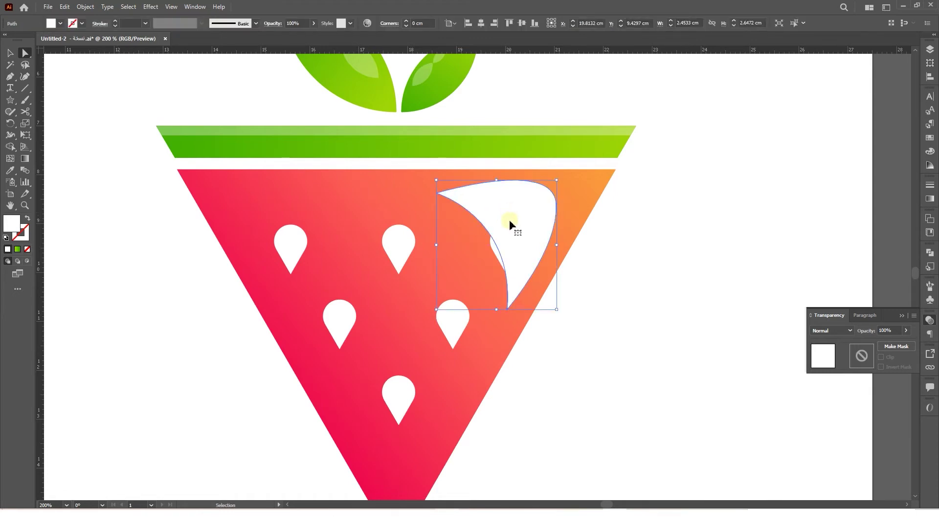
# Fill the crescent with the body's red-orange gradient and run it diagonally, with red at the lower left and orange at the upper right.
pyautogui.press('a')
pyautogui.press('i')
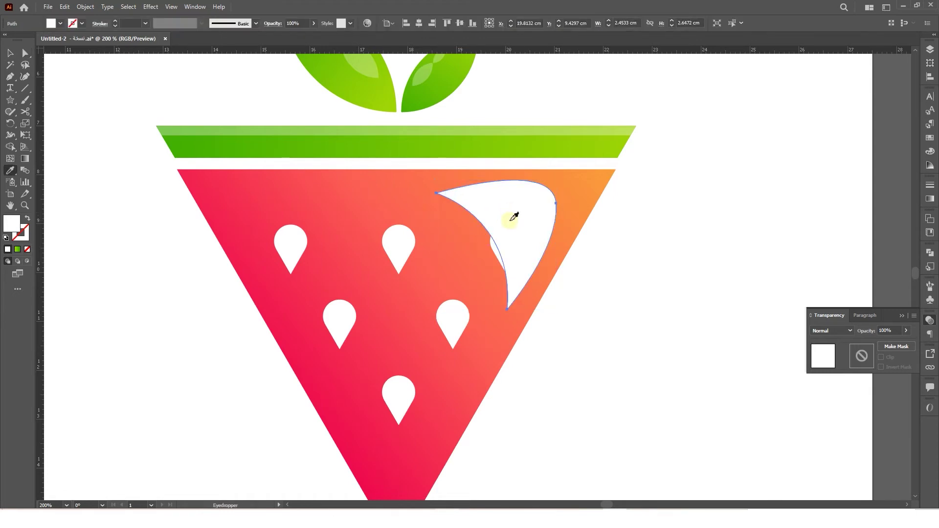
pyautogui.click(381, 188)
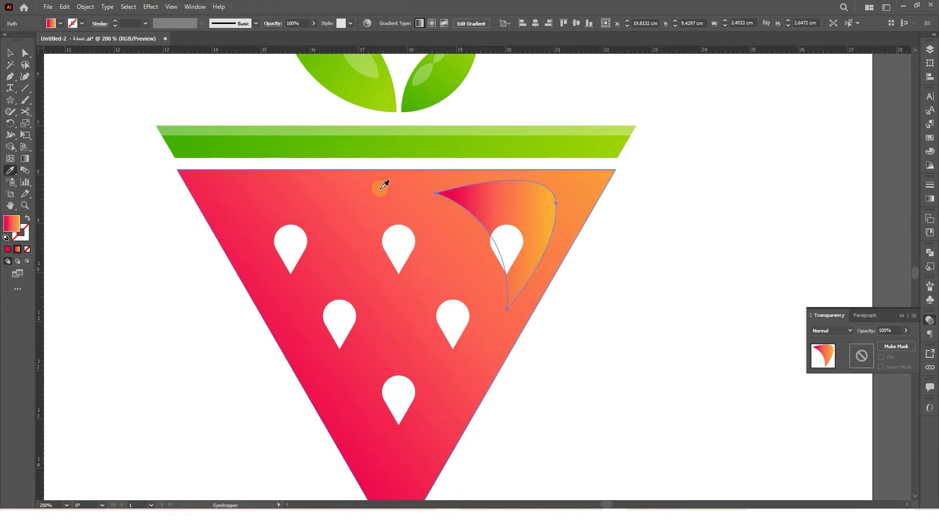
pyautogui.press('g')
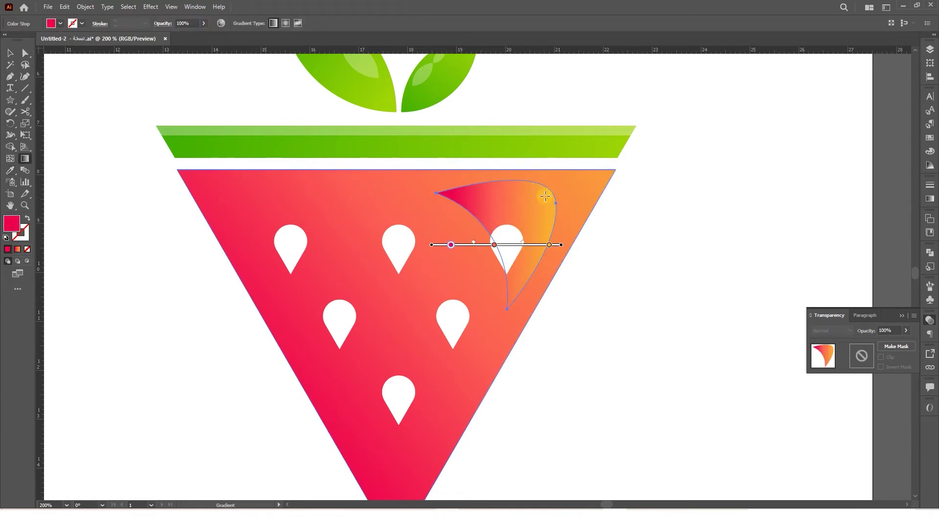
pyautogui.moveTo(547, 191); pyautogui.dragTo(535, 199)
pyautogui.moveTo(456, 270); pyautogui.dragTo(572, 161)
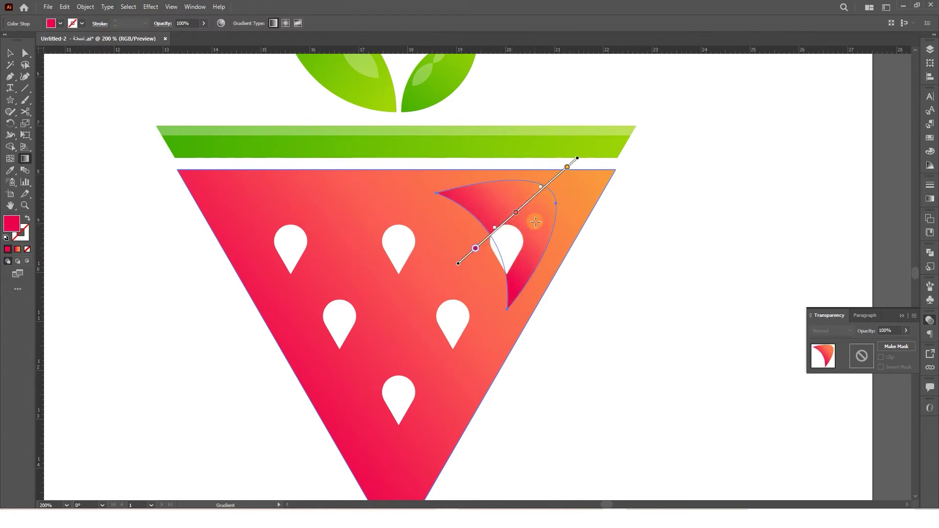
# Enlarge the crescent to about 2.58 by 2.80 cm, rotate it slightly clockwise, and place it close to the body's right edge.
pyautogui.press('v')
pyautogui.click(463, 330)
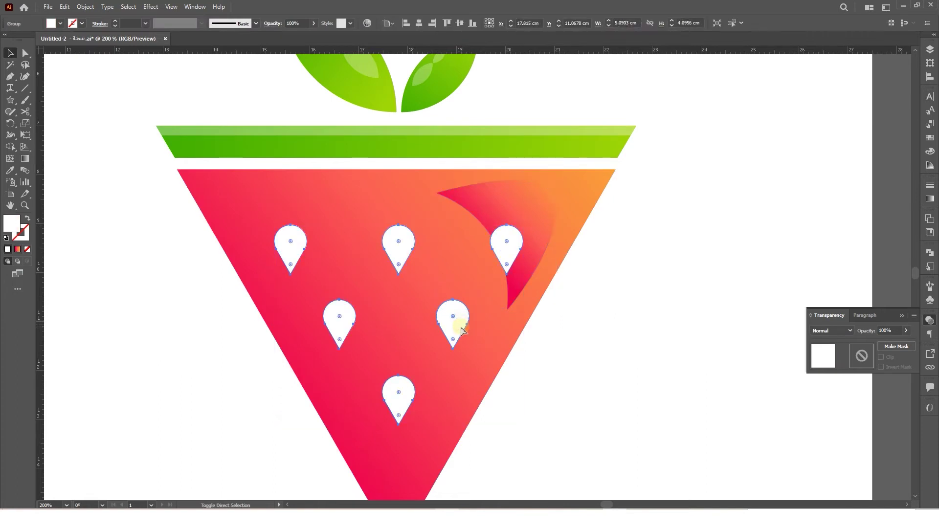
pyautogui.click(666, 298)
pyautogui.click(532, 218)
pyautogui.moveTo(557, 180); pyautogui.dragTo(560, 176)
pyautogui.moveTo(566, 318); pyautogui.dragTo(559, 323)
pyautogui.moveTo(536, 239); pyautogui.dragTo(536, 240)
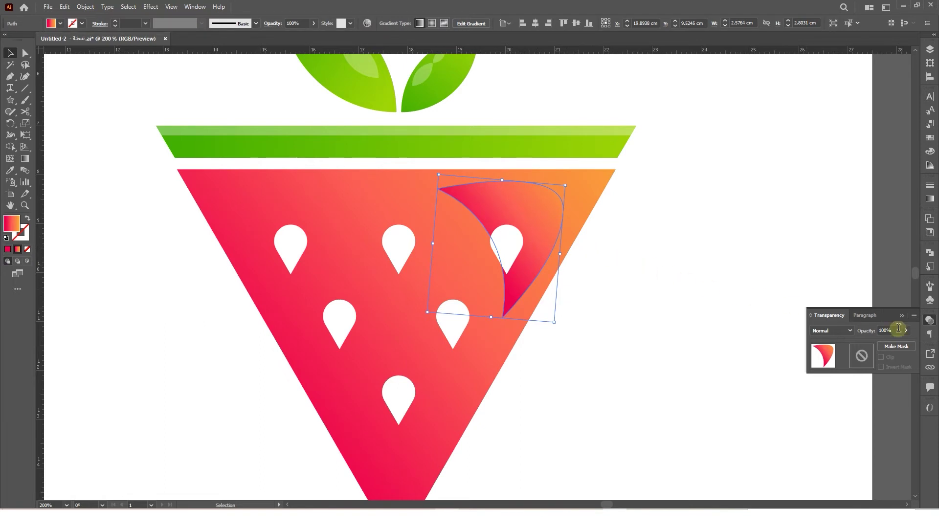
# Set the crescent highlight on the strawberry body to the Screen blend mode at 33% opacity.
pyautogui.click(837, 330)
pyautogui.click(837, 230)
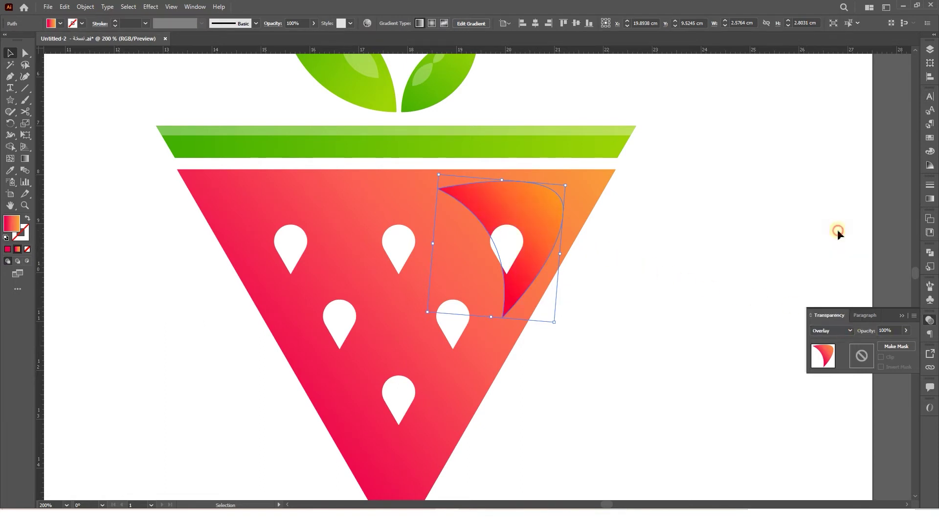
pyautogui.click(837, 331)
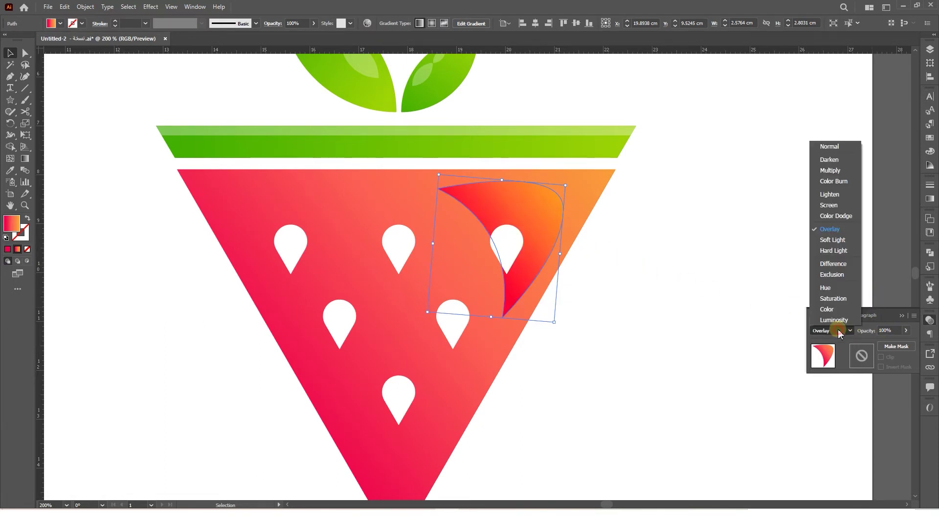
pyautogui.click(835, 206)
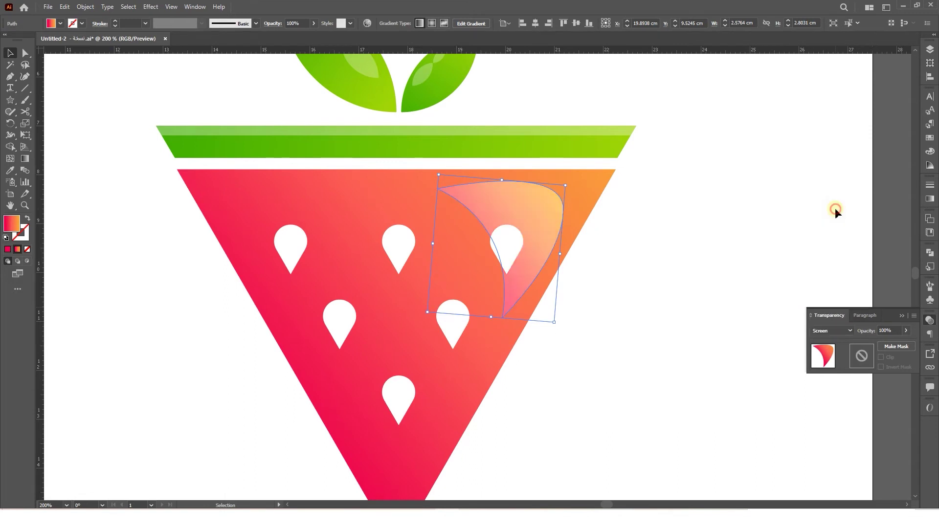
pyautogui.click(888, 331)
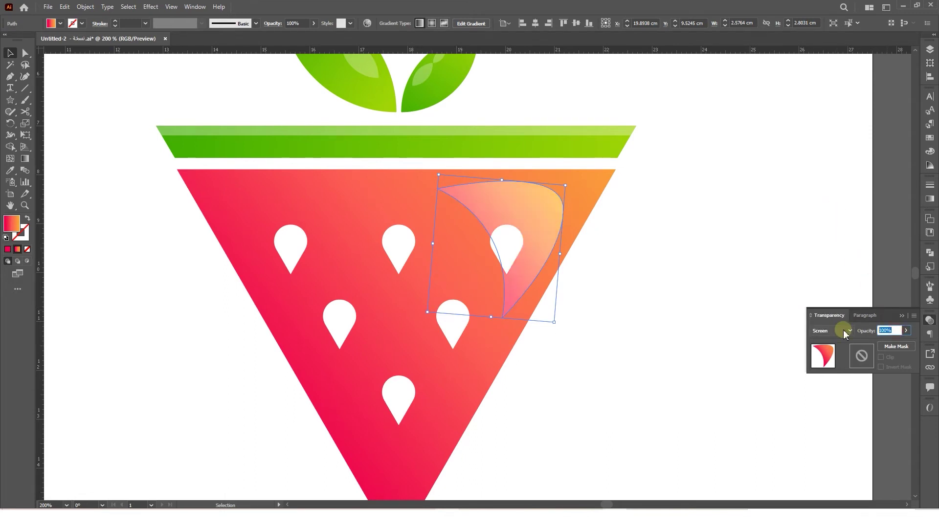
pyautogui.write('33')
pyautogui.press('Return')
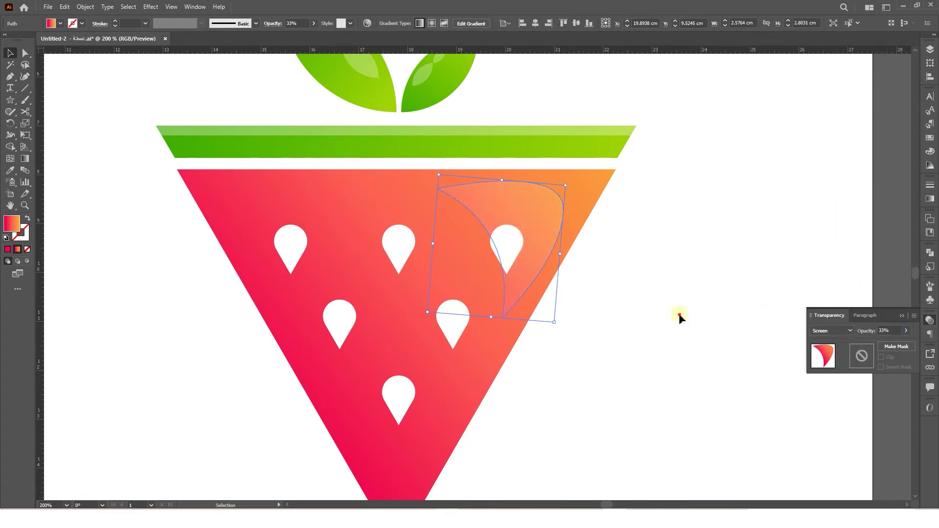
pyautogui.click(678, 312)
pyautogui.press('space')
pyautogui.moveTo(660, 302); pyautogui.dragTo(714, 243)
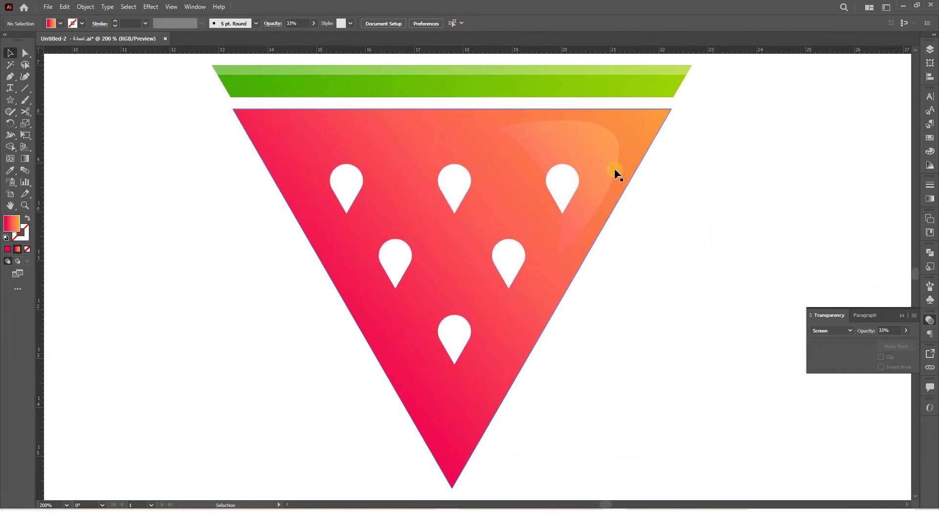
# Duplicate the crescent, then rotate and enlarge the copy so it spans the lower body behind the bottom seed, with its curve pointing down.
pyautogui.moveTo(607, 167); pyautogui.dragTo(504, 281)
pyautogui.moveTo(507, 376); pyautogui.dragTo(380, 307)
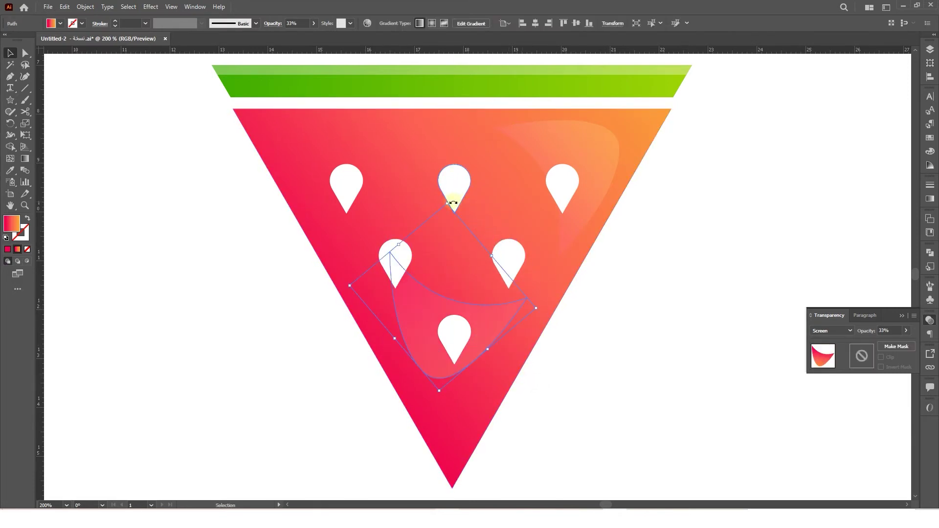
pyautogui.moveTo(448, 203); pyautogui.dragTo(451, 116)
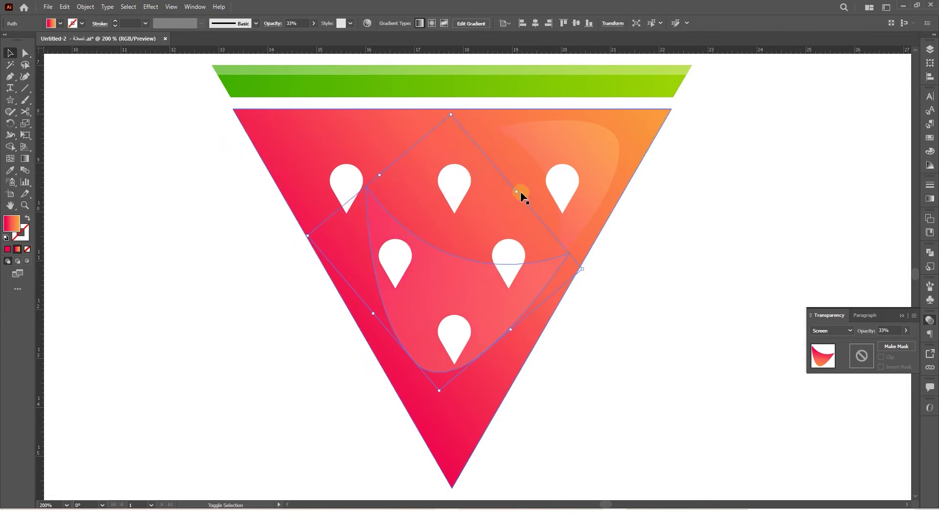
pyautogui.moveTo(588, 270); pyautogui.dragTo(526, 293)
pyautogui.moveTo(490, 318); pyautogui.dragTo(484, 371)
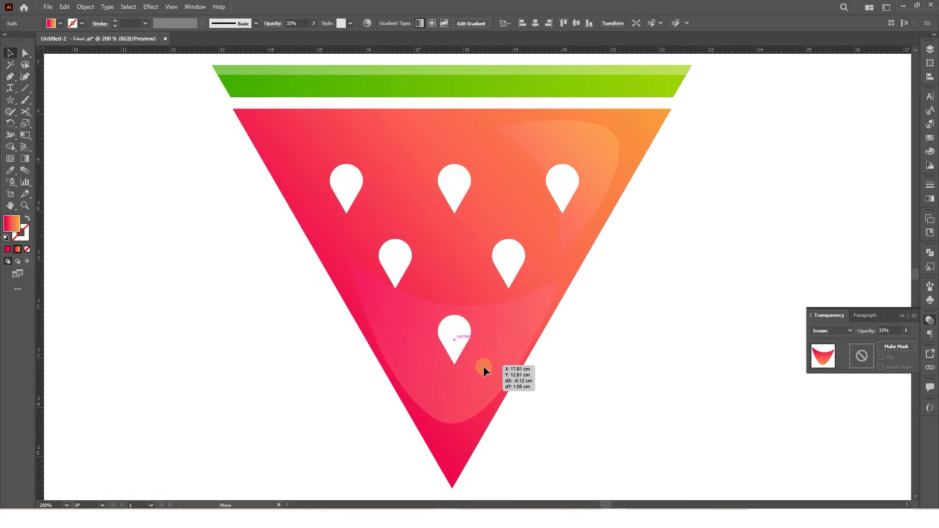
pyautogui.moveTo(483, 370); pyautogui.dragTo(482, 369)
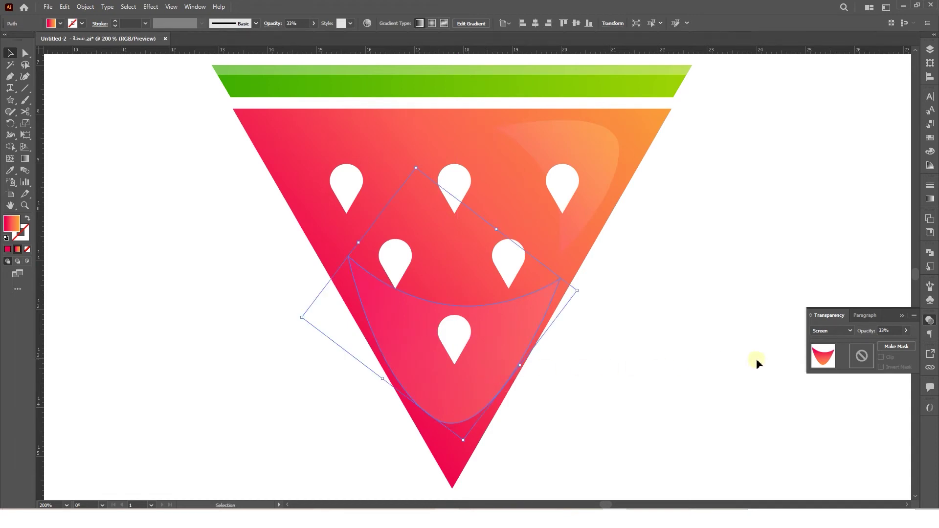
# Set the lower body highlight's opacity to 35%.
pyautogui.click(895, 331)
pyautogui.write('35')
pyautogui.press('Return')
pyautogui.click(666, 380)
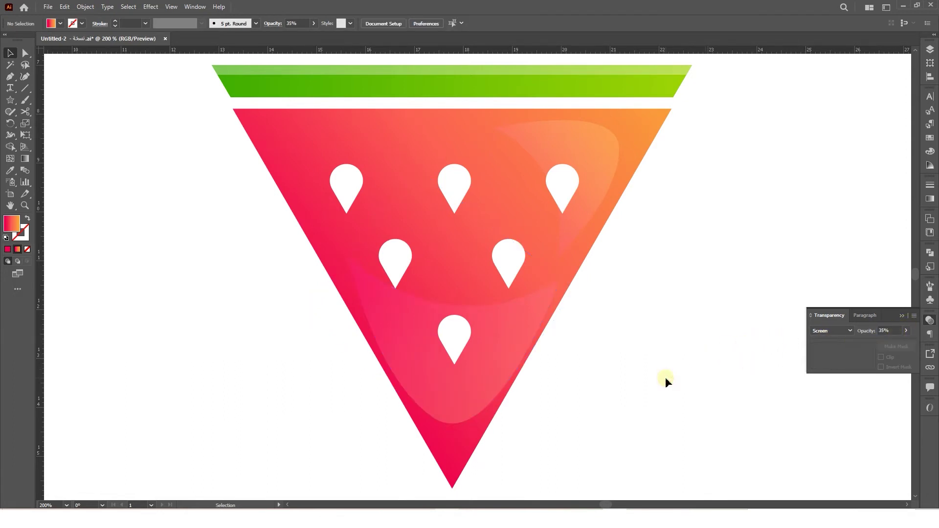
pyautogui.click(469, 390)
pyautogui.click(551, 391)
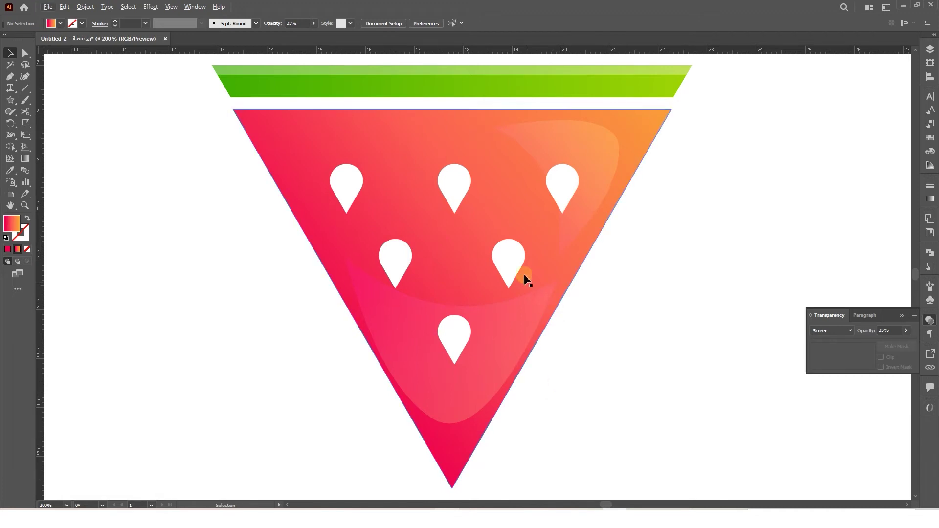
# Add a Drop Shadow effect to the white seed group with zero offsets and a 0.03 cm blur.
pyautogui.click(513, 257)
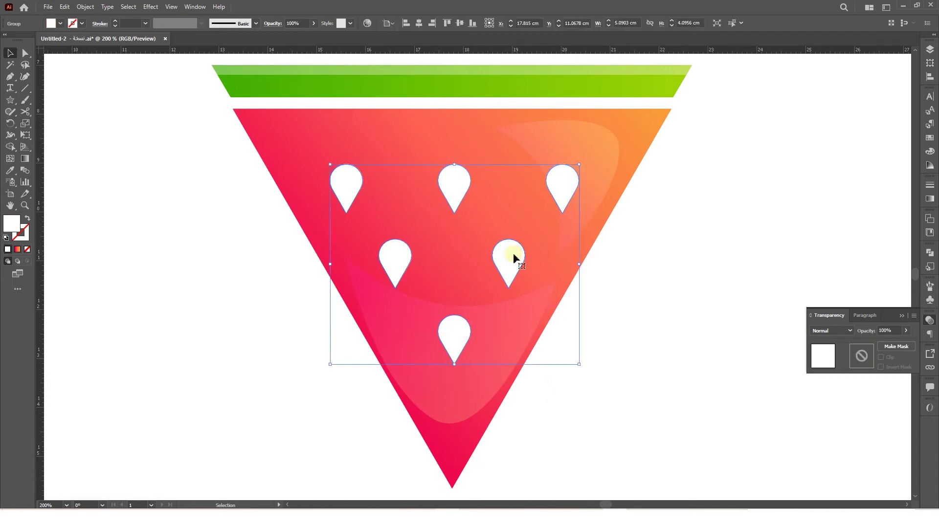
pyautogui.click(154, 11)
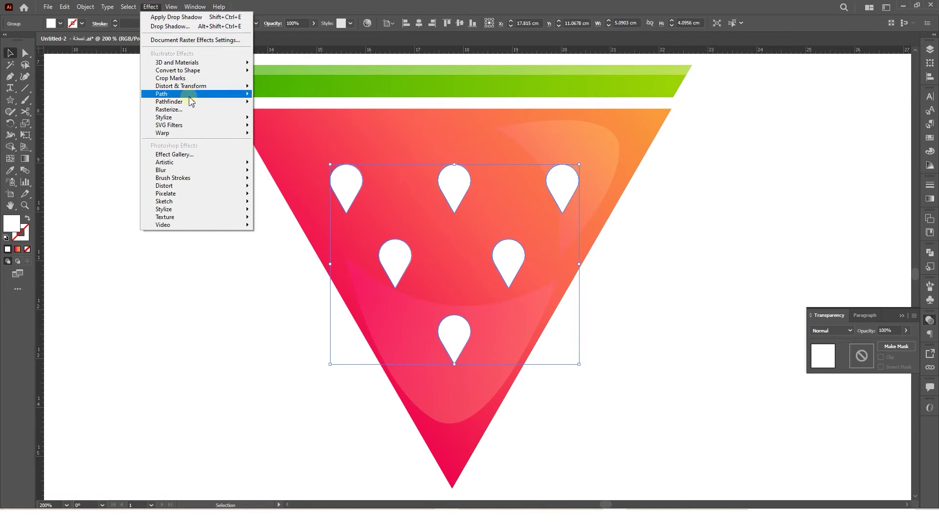
pyautogui.moveTo(198, 121)
pyautogui.click(122, 119)
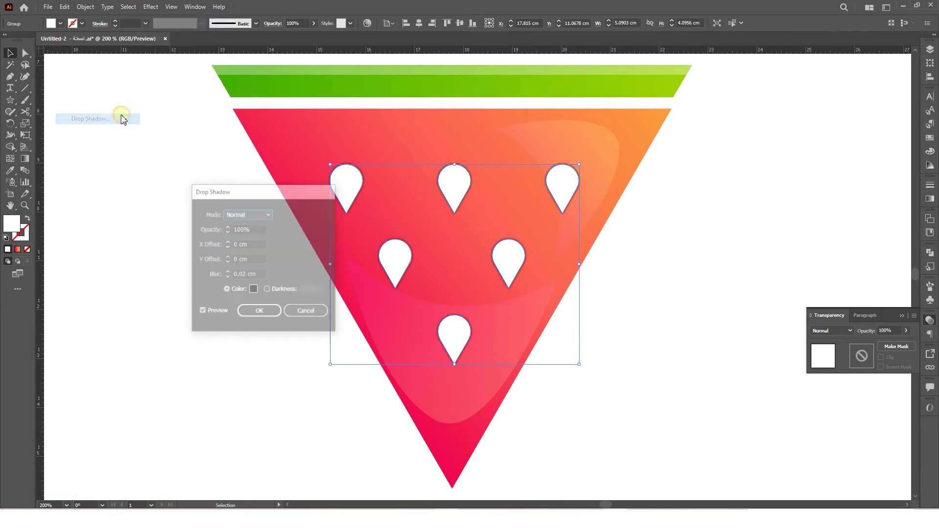
pyautogui.click(255, 275)
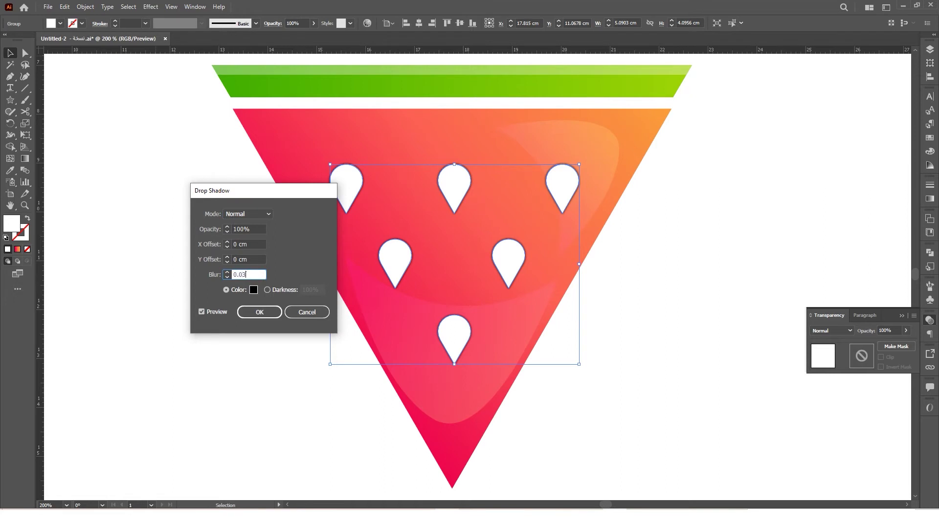
pyautogui.write('0.03')
pyautogui.click(171, 266)
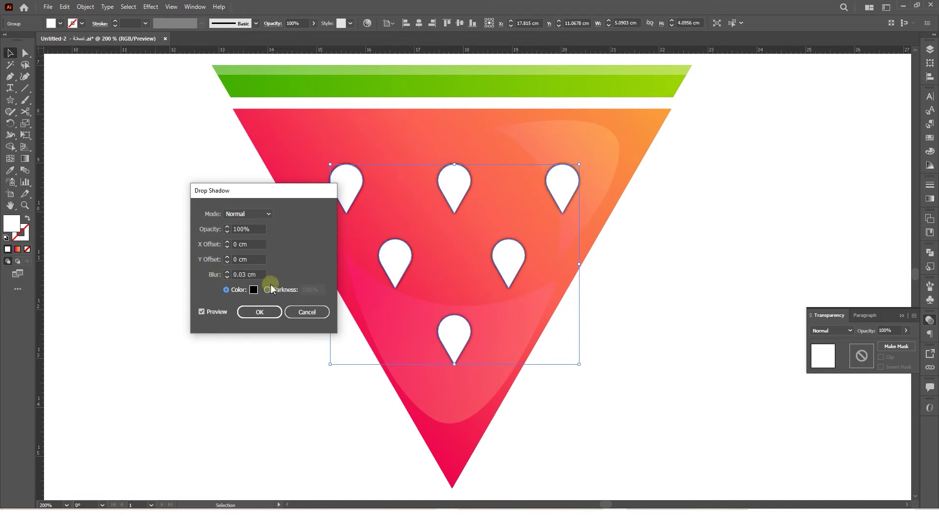
# Set the seeds' shadow opacity to 85%, keep its color black (000000), and apply the effect.
pyautogui.click(252, 229)
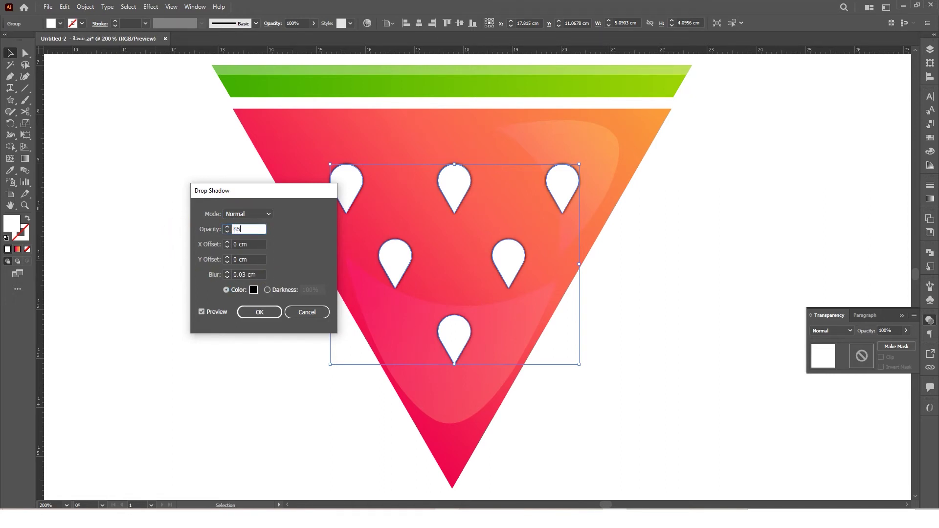
pyautogui.press('Tab')
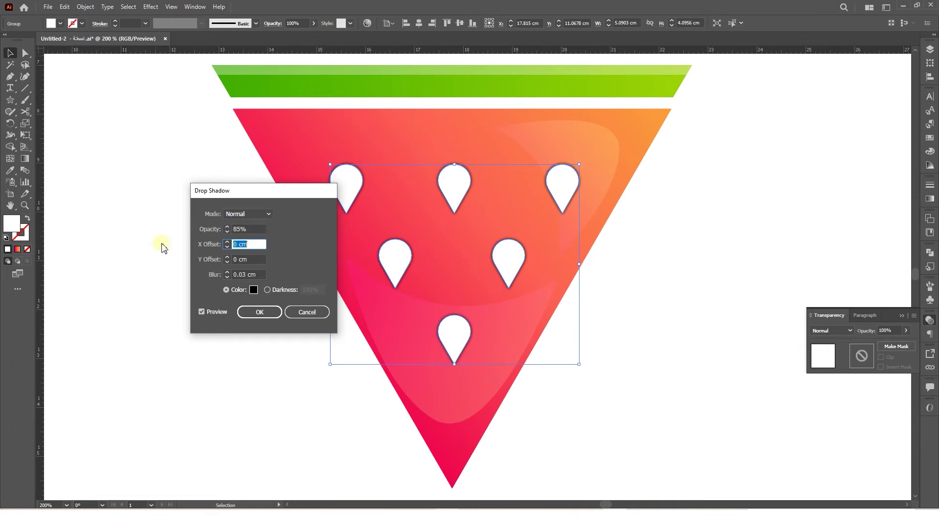
pyautogui.click(254, 289)
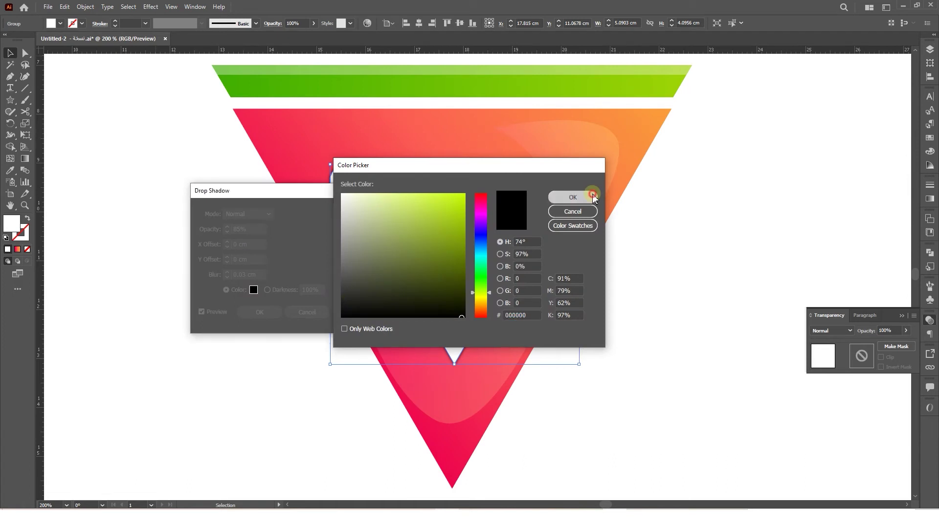
pyautogui.click(573, 197)
pyautogui.click(245, 313)
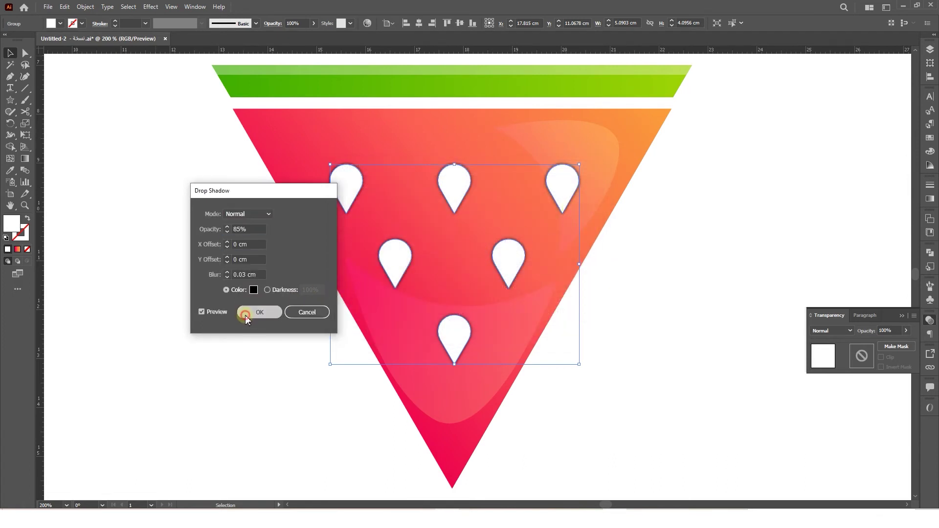
pyautogui.click(237, 344)
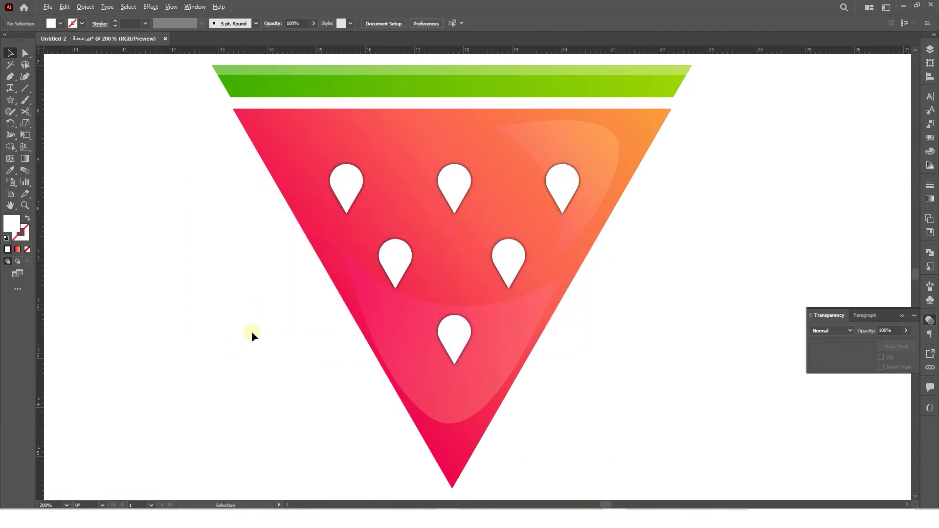
# Group all parts of the gradient strawberry, and group all parts of the flat strawberry separately.
pyautogui.scroll(-3, 251, 330)
pyautogui.moveTo(279, 341); pyautogui.dragTo(417, 337)
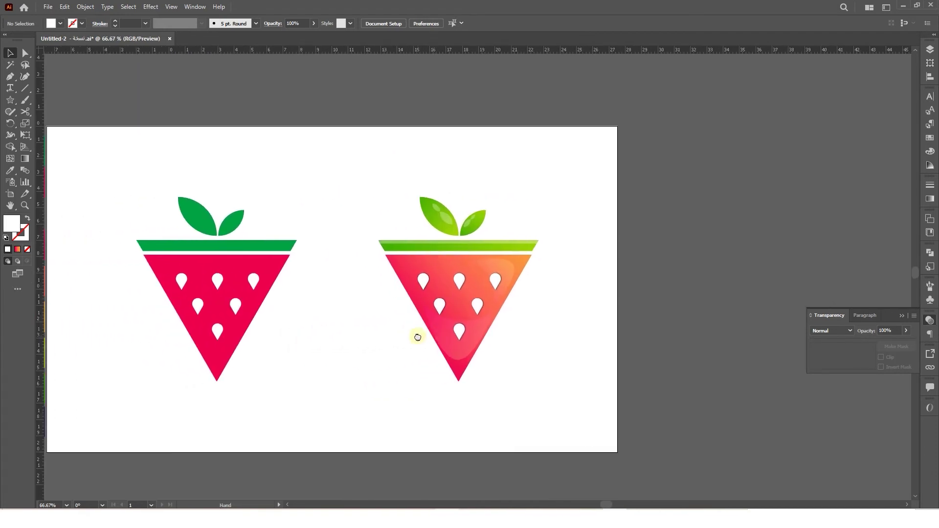
pyautogui.moveTo(557, 391); pyautogui.dragTo(365, 165)
pyautogui.rightClick(434, 272)
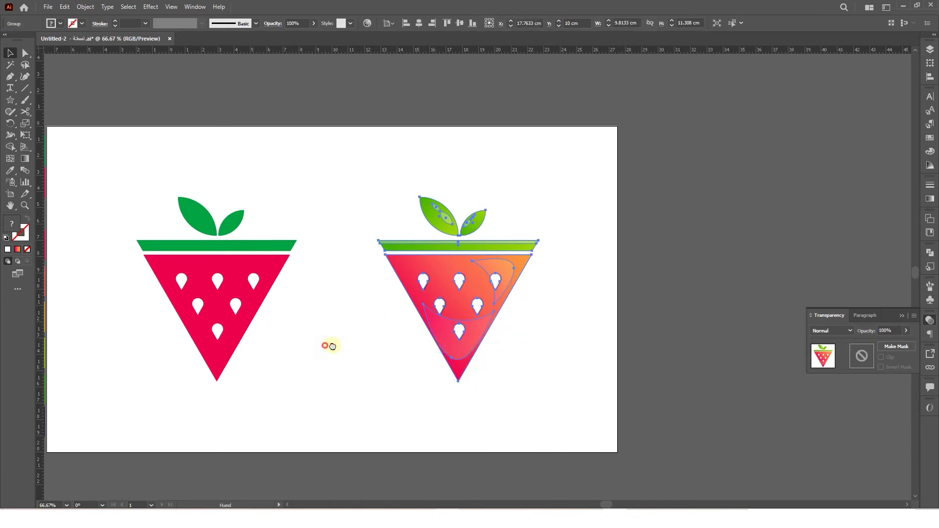
pyautogui.moveTo(325, 345); pyautogui.dragTo(391, 345)
pyautogui.moveTo(371, 386); pyautogui.dragTo(132, 150)
pyautogui.rightClick(298, 283)
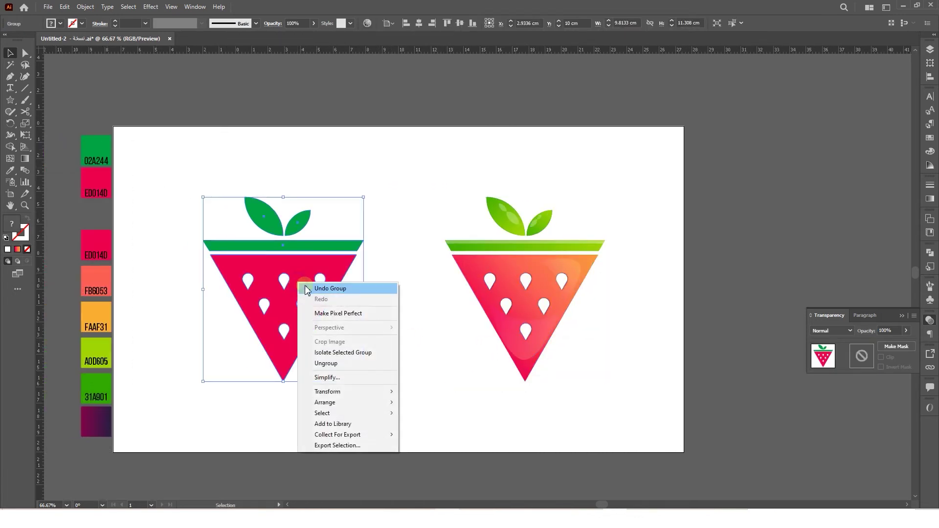
pyautogui.click(453, 387)
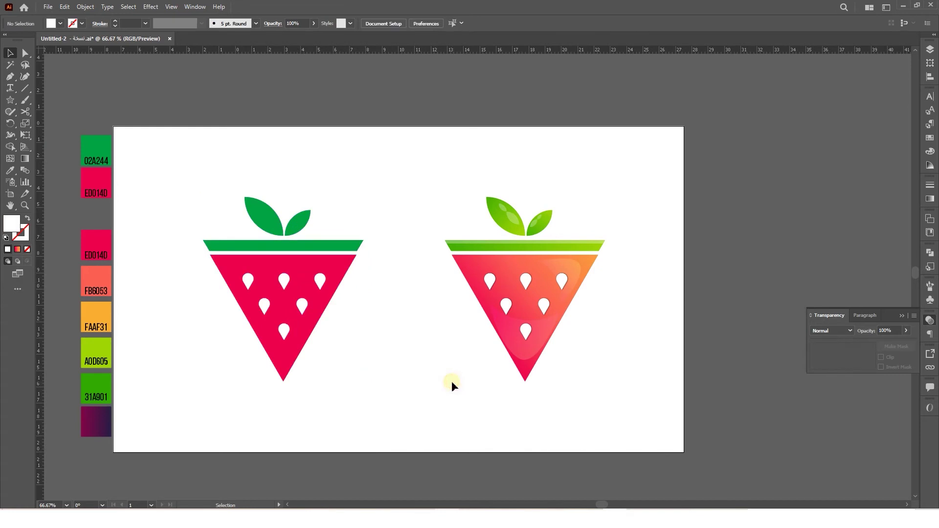
# Draw a rounded rectangle about 17.94 by 19.68 cm over the artboard's right half and square off its corners.
pyautogui.moveTo(12, 100); pyautogui.dragTo(44, 108)
pyautogui.moveTo(388, 129); pyautogui.dragTo(682, 451)
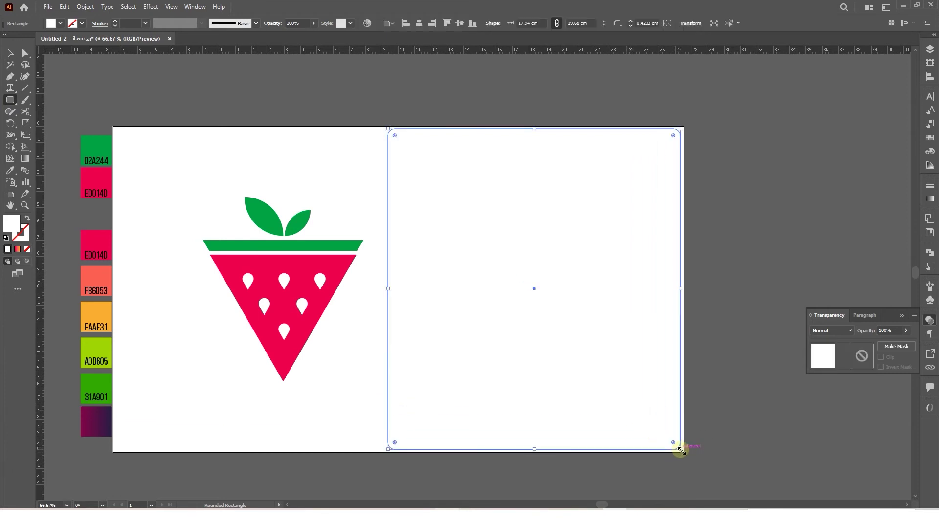
pyautogui.press('a')
pyautogui.moveTo(395, 136); pyautogui.dragTo(363, 110)
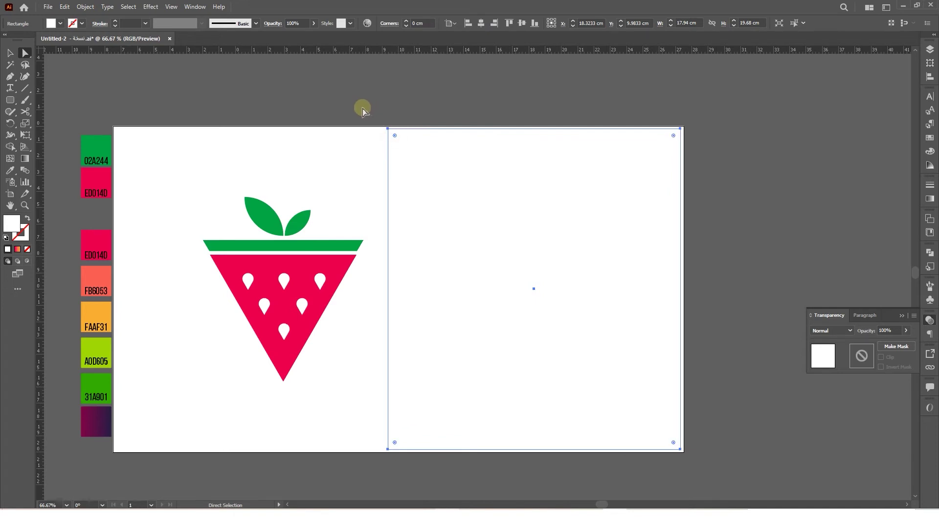
# Fill the rectangle with the maroon-to-navy swatch gradient and run it vertically, with navy at the top and maroon at the bottom.
pyautogui.click(17, 172)
pyautogui.click(107, 421)
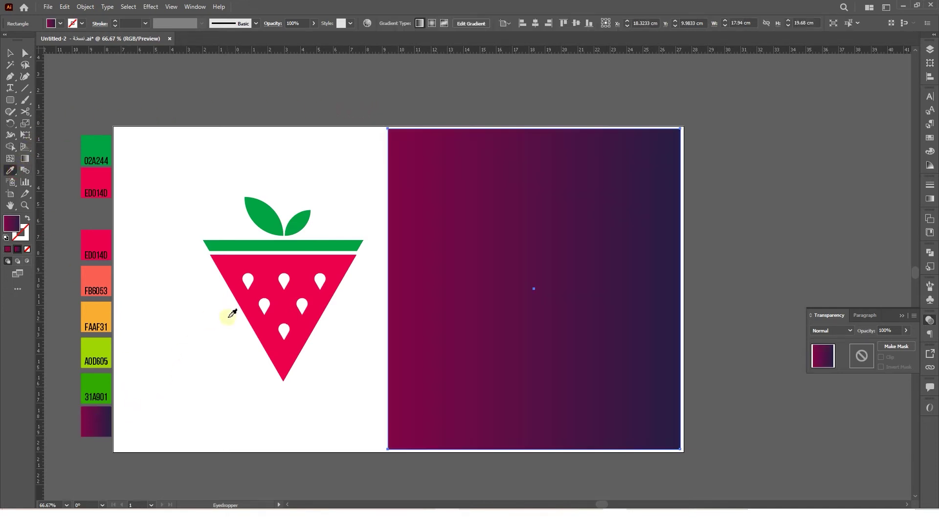
pyautogui.press('g')
pyautogui.moveTo(526, 134); pyautogui.dragTo(527, 458)
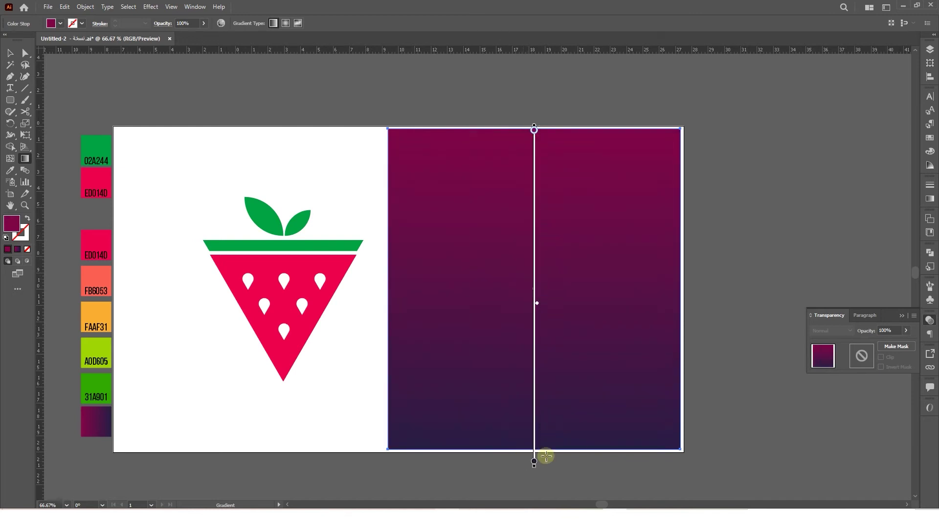
pyautogui.click(930, 198)
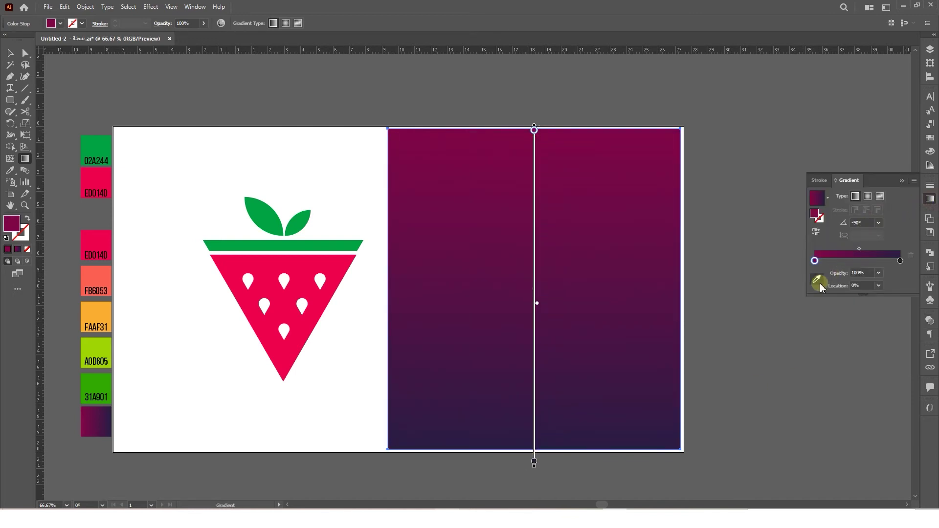
pyautogui.click(815, 232)
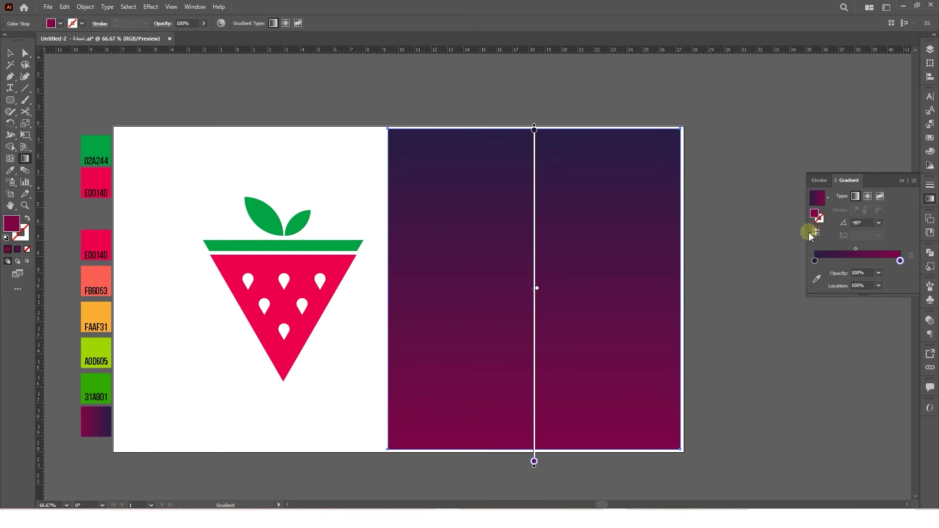
# Extend the gradient rectangle to the artboard's top and right edges, making it about 18.28 by 19.97 cm.
pyautogui.press('v')
pyautogui.scroll(3, 538, 121)
pyautogui.moveTo(523, 133); pyautogui.dragTo(521, 125)
pyautogui.scroll(-3, 521, 126)
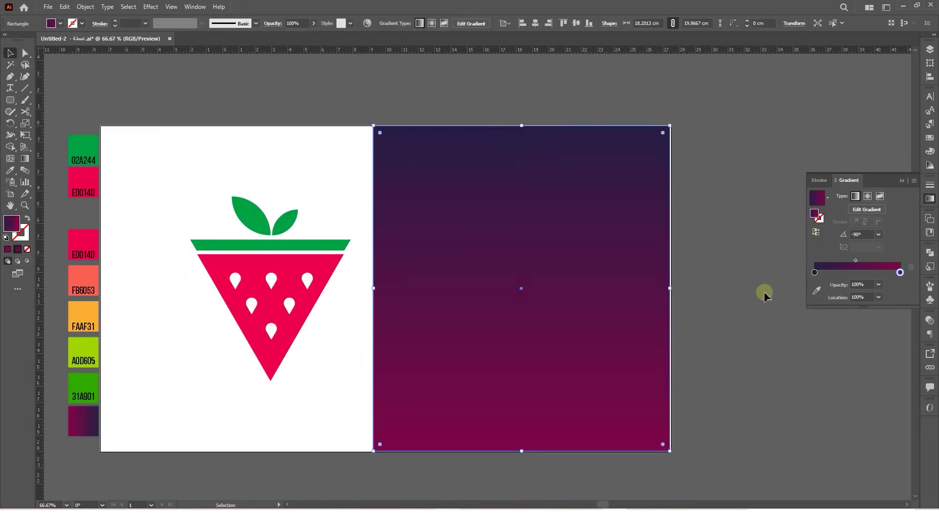
pyautogui.scroll(4, 679, 280)
pyautogui.moveTo(596, 313); pyautogui.dragTo(601, 310)
pyautogui.scroll(-4, 601, 311)
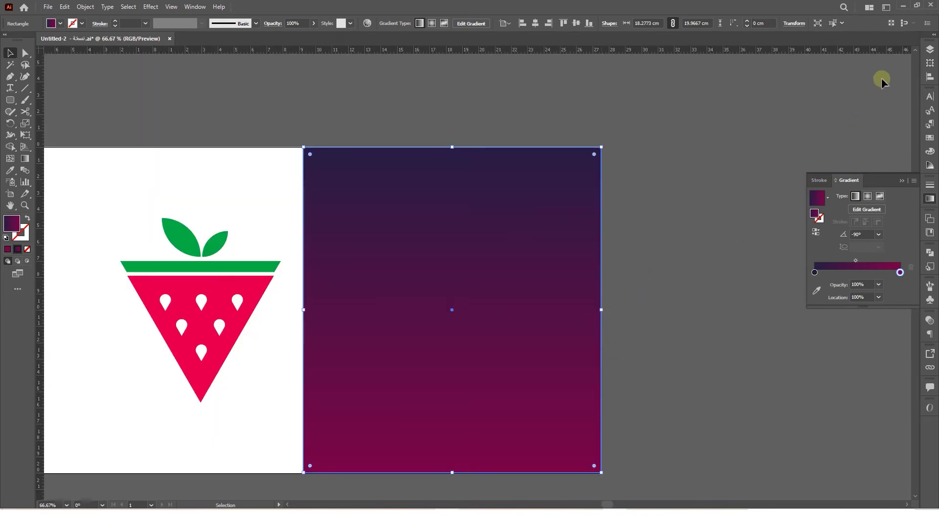
# Move the gradient rectangle below the two strawberry groups in the layer order.
pyautogui.click(929, 50)
pyautogui.moveTo(864, 75); pyautogui.dragTo(858, 95)
pyautogui.click(688, 388)
# Extend the gradient rectangle's lower edge to the artboard's bottom, making it 20 cm tall.
pyautogui.moveTo(690, 384); pyautogui.dragTo(772, 336)
pyautogui.click(641, 400)
pyautogui.scroll(4, 533, 436)
pyautogui.scroll(3, 554, 394)
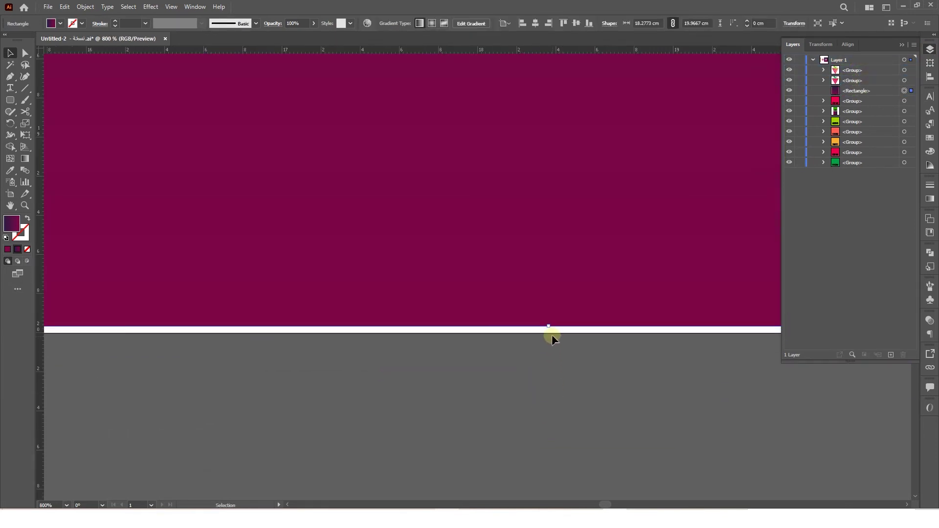
pyautogui.moveTo(552, 327); pyautogui.dragTo(552, 333)
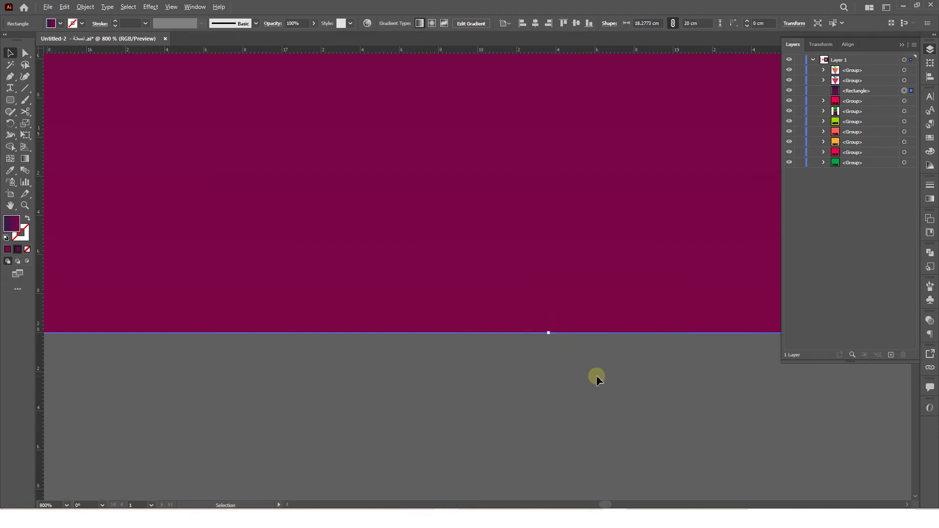
pyautogui.scroll(-7, 596, 375)
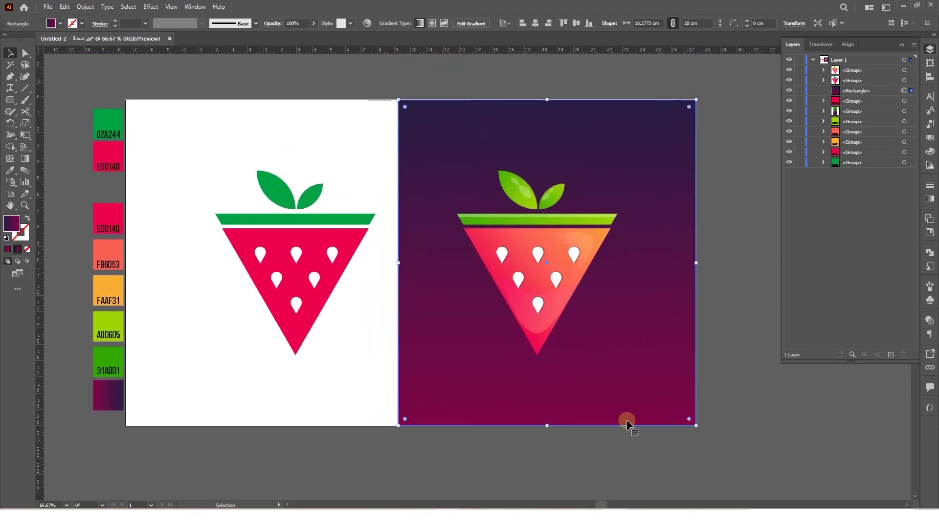
# Duplicate the gradient rectangle onto the artboard's left half and fill the copy with solid white (FFFFFF).
pyautogui.moveTo(627, 421); pyautogui.dragTo(360, 356)
pyautogui.click(8, 249)
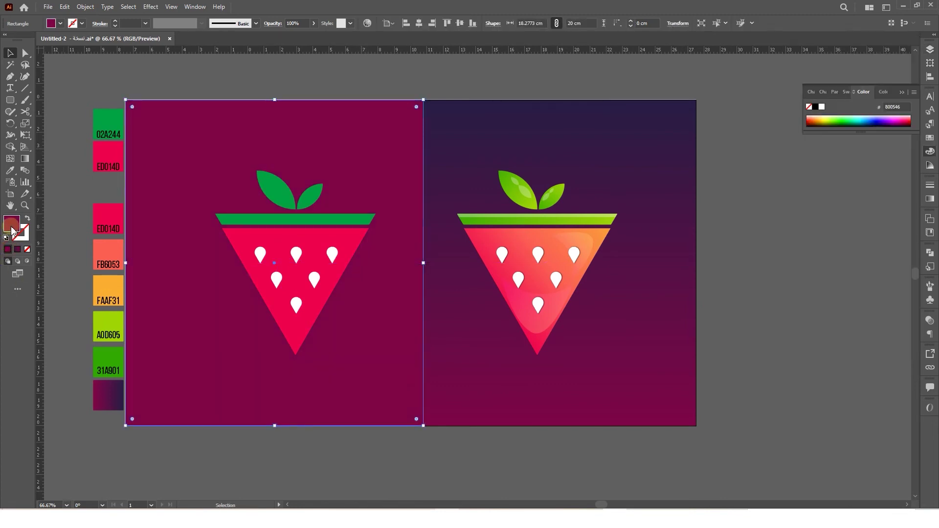
pyautogui.doubleClick(11, 229)
pyautogui.moveTo(356, 262); pyautogui.dragTo(339, 184)
pyautogui.click(573, 197)
# Narrow the white rectangle to about 15.71 cm wide and add four anchor points along its right edge.
pyautogui.hscroll(-3, 519, 266)
pyautogui.moveTo(501, 262); pyautogui.dragTo(458, 260)
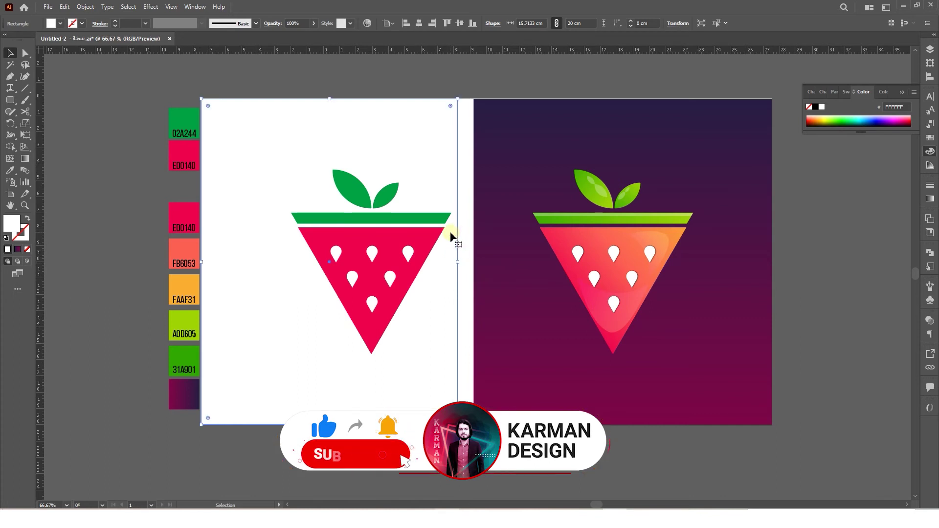
pyautogui.click(11, 79)
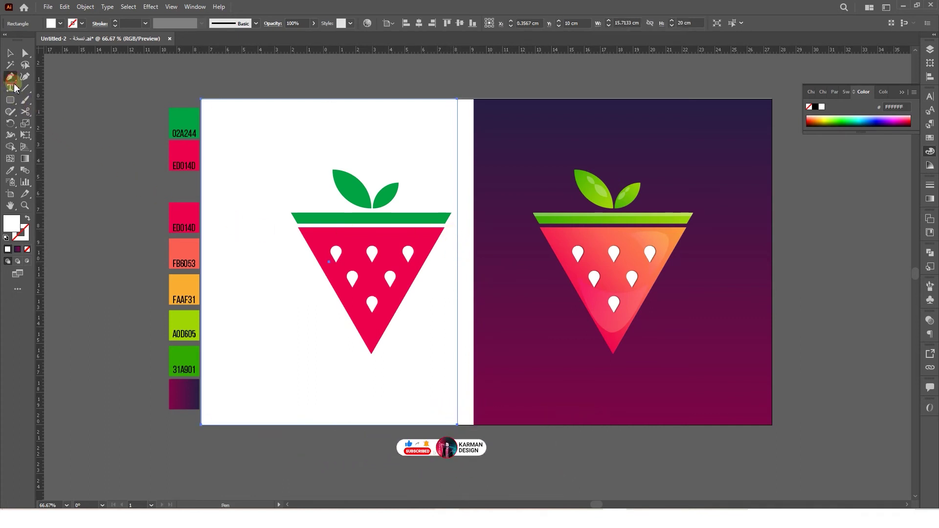
pyautogui.click(457, 162)
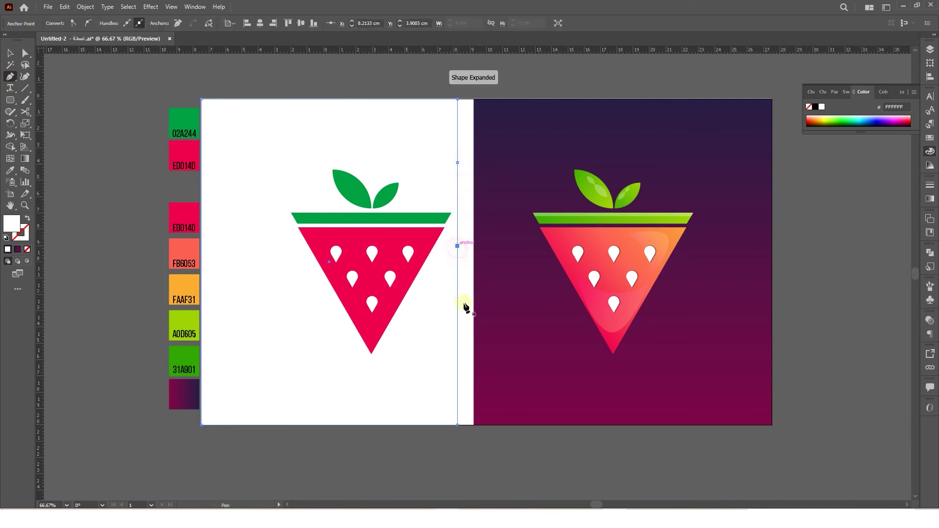
pyautogui.click(457, 361)
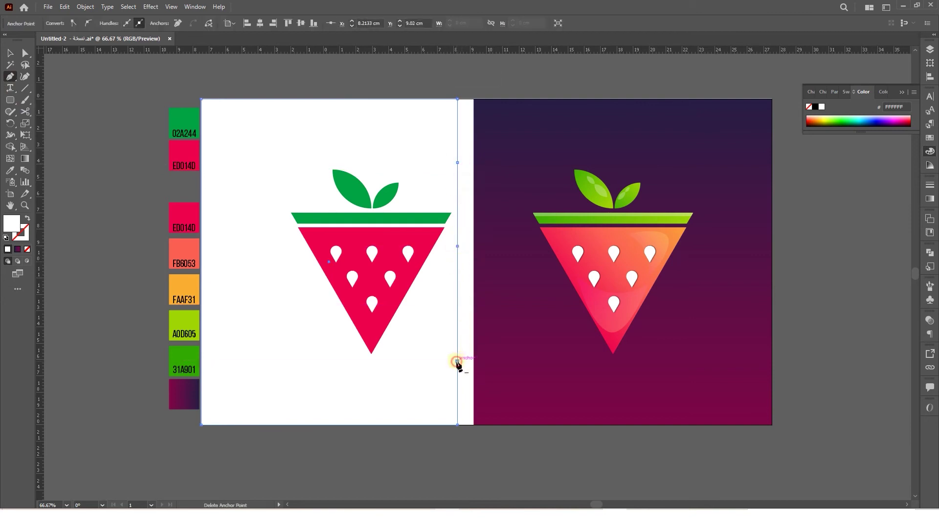
pyautogui.click(458, 303)
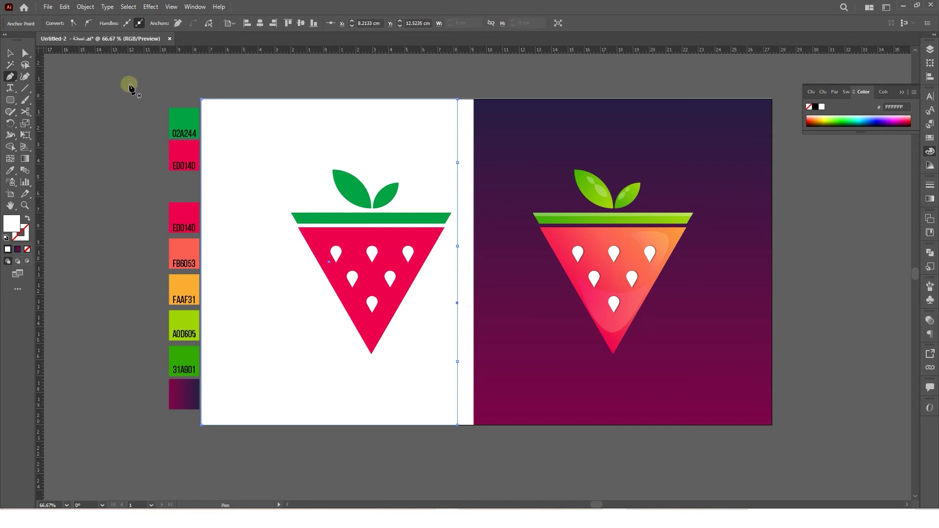
# Shift the four new anchor points alternately outward and inward to turn the white shape's right edge into an irregular zigzag.
pyautogui.moveTo(455, 162); pyautogui.dragTo(476, 188)
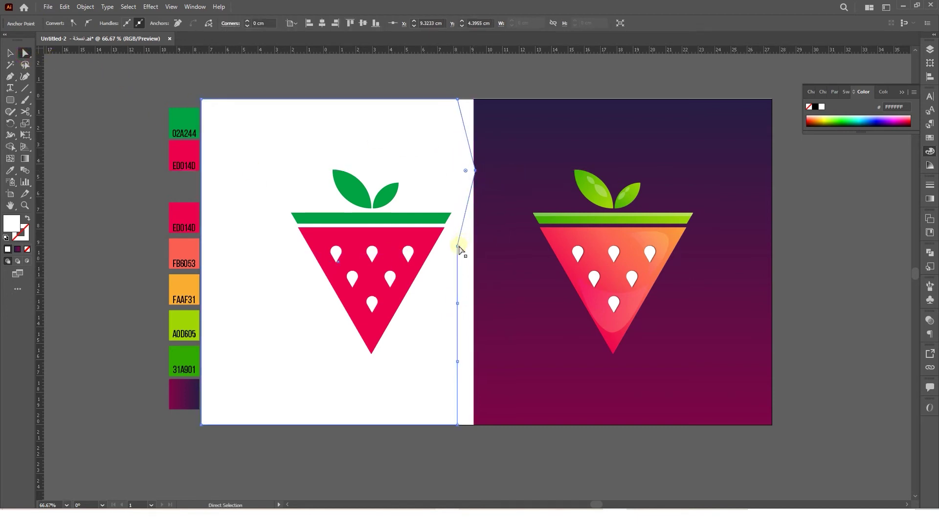
pyautogui.moveTo(457, 246); pyautogui.dragTo(451, 227)
pyautogui.moveTo(458, 303); pyautogui.dragTo(471, 315)
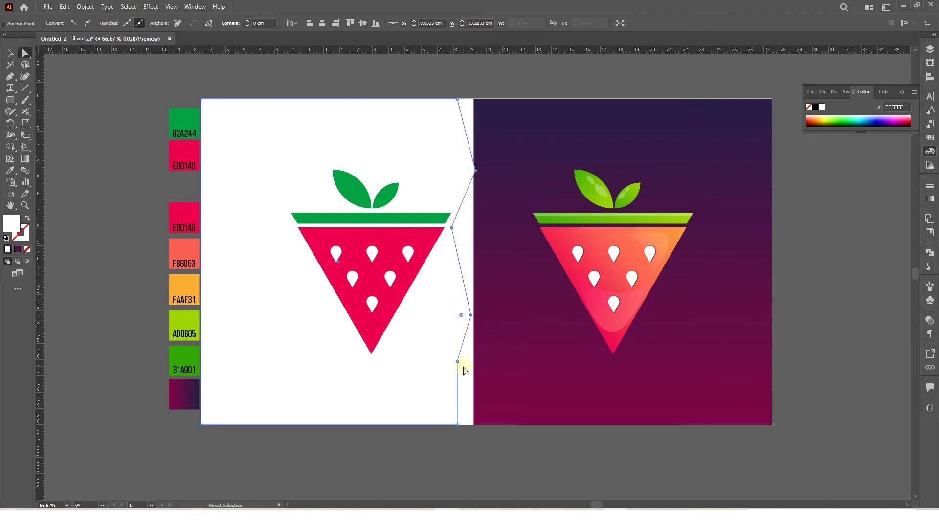
pyautogui.moveTo(457, 362); pyautogui.dragTo(441, 374)
pyautogui.moveTo(472, 316); pyautogui.dragTo(476, 349)
pyautogui.moveTo(478, 174); pyautogui.dragTo(477, 205)
pyautogui.moveTo(451, 227); pyautogui.dragTo(448, 227)
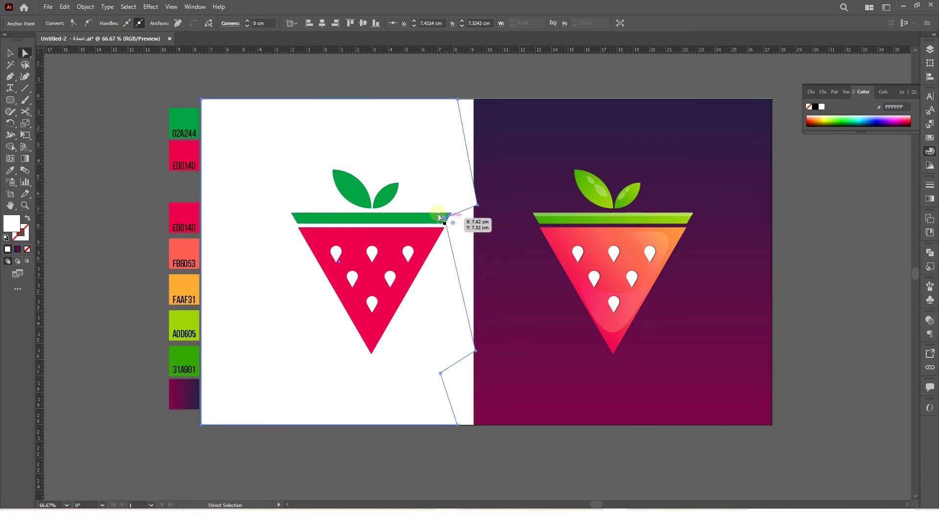
# Add a fifth anchor point on the uppermost zigzag segment and move it inward to about X 8.09 cm, Y 2.15 cm.
pyautogui.click(9, 76)
pyautogui.click(465, 137)
pyautogui.click(25, 53)
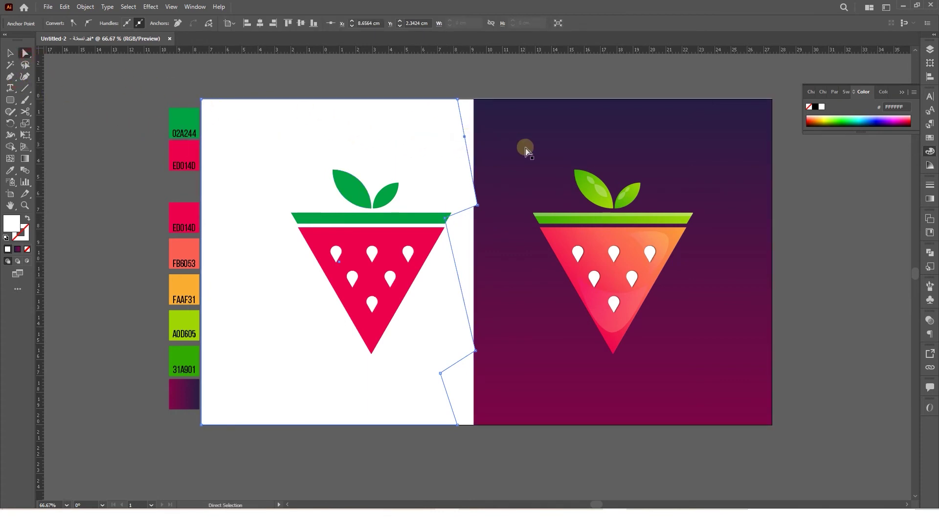
pyautogui.moveTo(465, 137)
pyautogui.mouseDown()
pyautogui.moveTo(484, 135)
pyautogui.moveTo(476, 120)
pyautogui.moveTo(454, 134)
pyautogui.mouseUp()
pyautogui.click(499, 70)
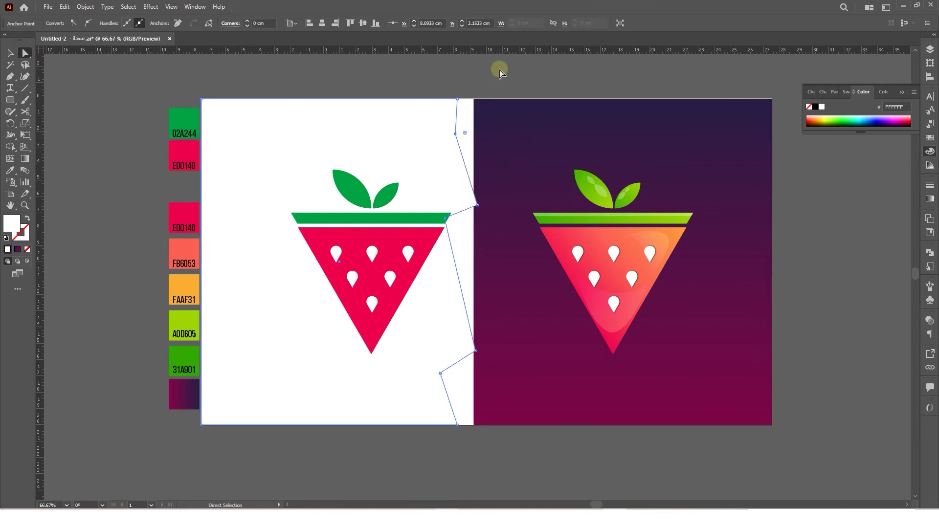
# Place a grey (CCCCCC) copy of the zigzag shape about 0.47 cm to the right, behind the white original.
pyautogui.moveTo(459, 179); pyautogui.dragTo(465, 185)
pyautogui.moveTo(196, 213); pyautogui.dragTo(197, 215)
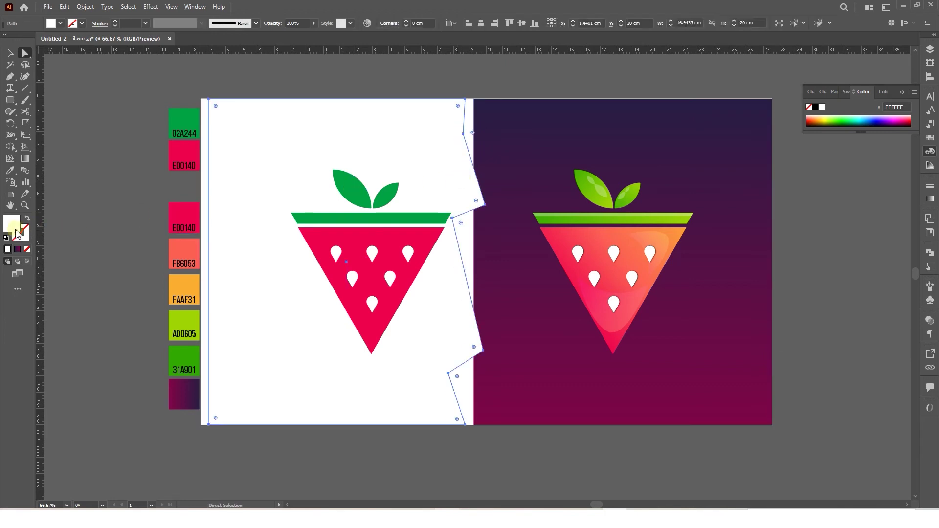
pyautogui.doubleClick(15, 230)
pyautogui.moveTo(341, 199); pyautogui.dragTo(341, 217)
pyautogui.click(564, 195)
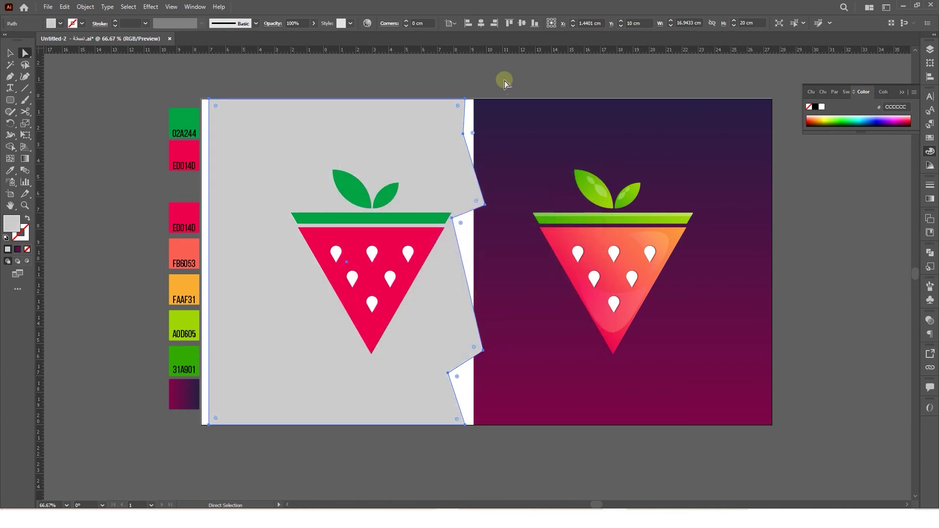
pyautogui.hotkey('ctrl', 'shift', '[')
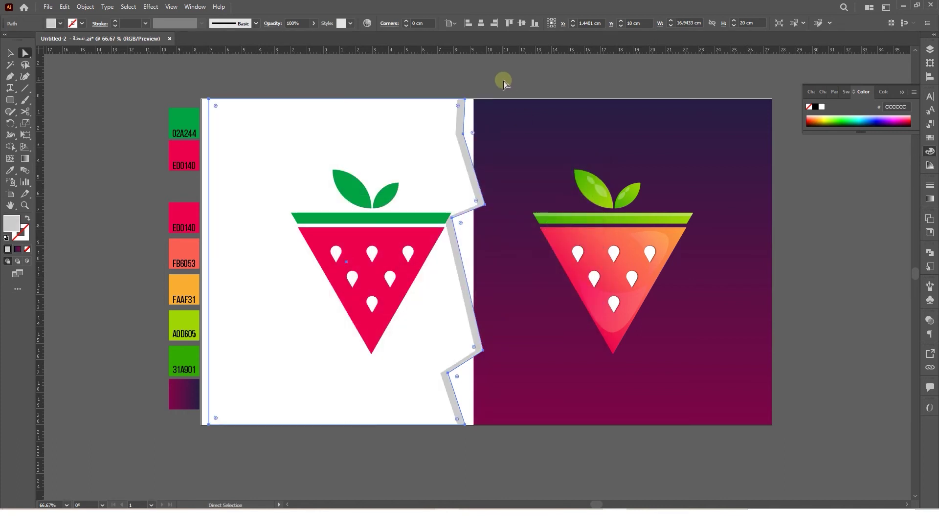
pyautogui.click(441, 128)
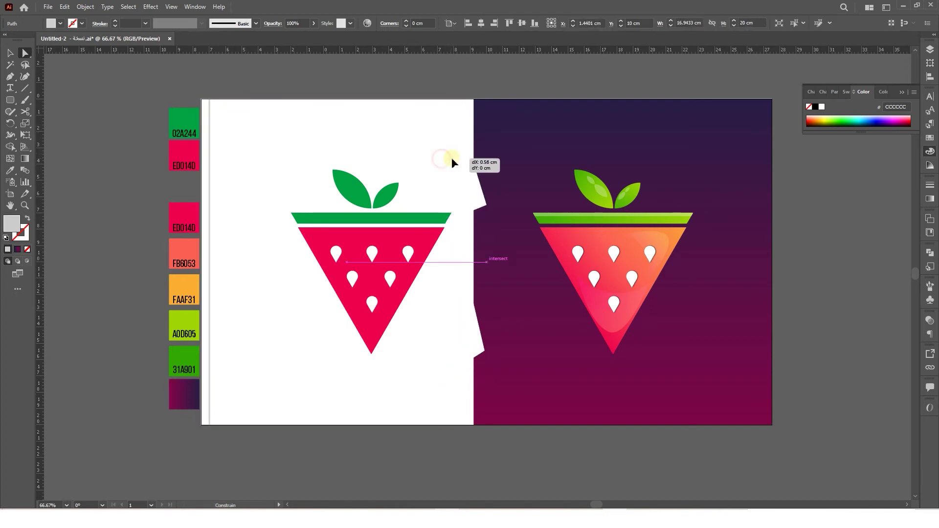
pyautogui.keyDown('ctrl'); pyautogui.click(451, 158); pyautogui.keyUp('ctrl')
pyautogui.hotkey('ctrl', '=')
pyautogui.hotkey('ctrl', '=')
pyautogui.hotkey('ctrl', '=')
pyautogui.hotkey('ctrl', '-')
pyautogui.hotkey('ctrl', '-')
pyautogui.hotkey('ctrl', '-')
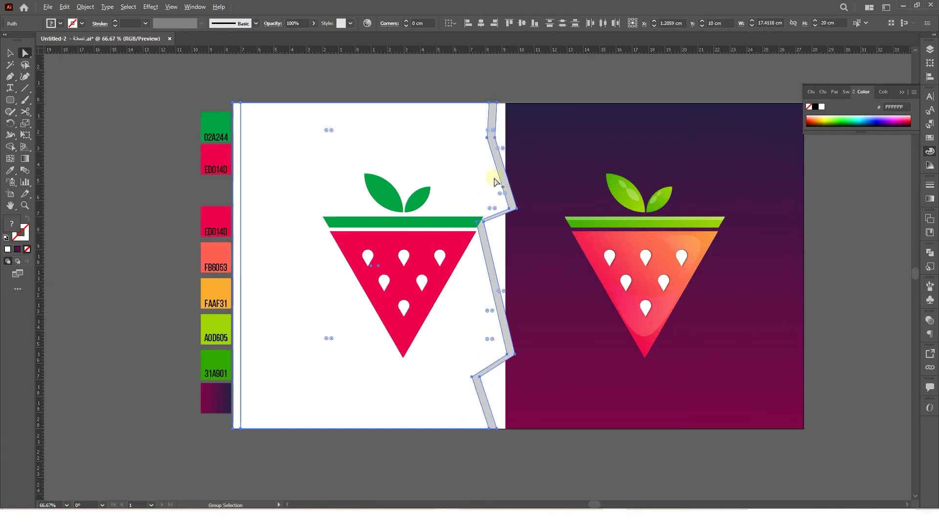
pyautogui.moveTo(475, 184); pyautogui.dragTo(497, 183)
pyautogui.hotkey('ctrl', 'z')
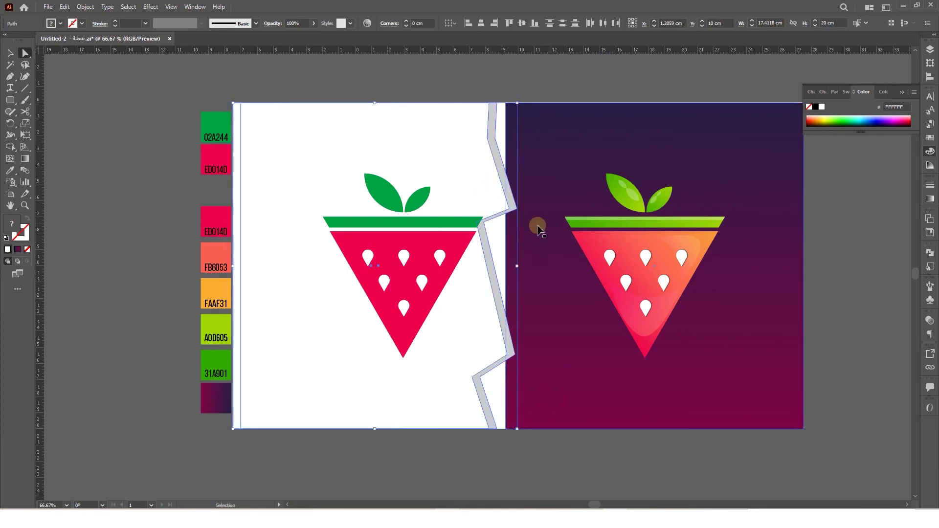
# Extend the gradient rectangle's left edge farther left beneath the zigzag shapes.
pyautogui.click(521, 291)
pyautogui.press('v')
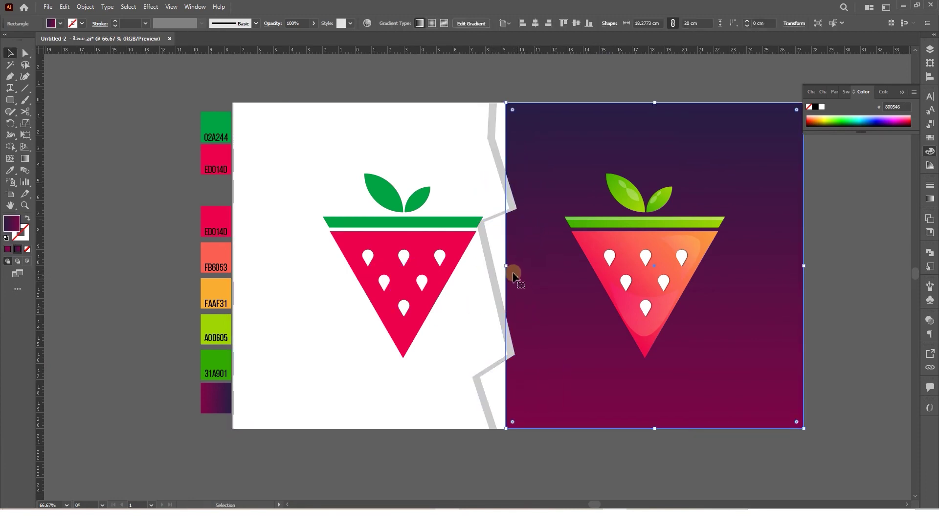
pyautogui.moveTo(507, 265); pyautogui.dragTo(486, 265)
pyautogui.click(486, 444)
# Move the grey shape's lower inner corner to about X 8.02 cm, Y 17.23 cm, and shift the white shape's matching corner to follow it.
pyautogui.scroll(3, 494, 442)
pyautogui.press('a')
pyautogui.click(459, 275)
pyautogui.moveTo(460, 275); pyautogui.dragTo(460, 281)
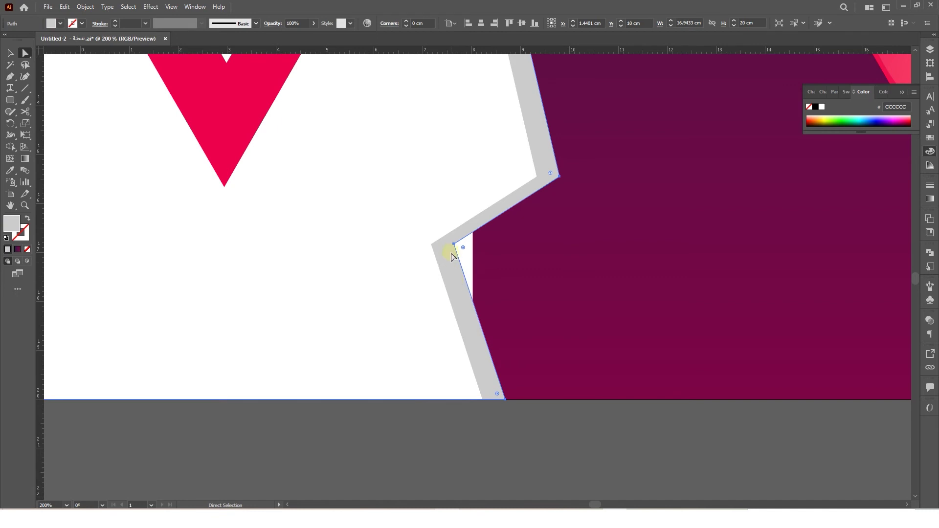
pyautogui.moveTo(454, 247); pyautogui.dragTo(473, 264)
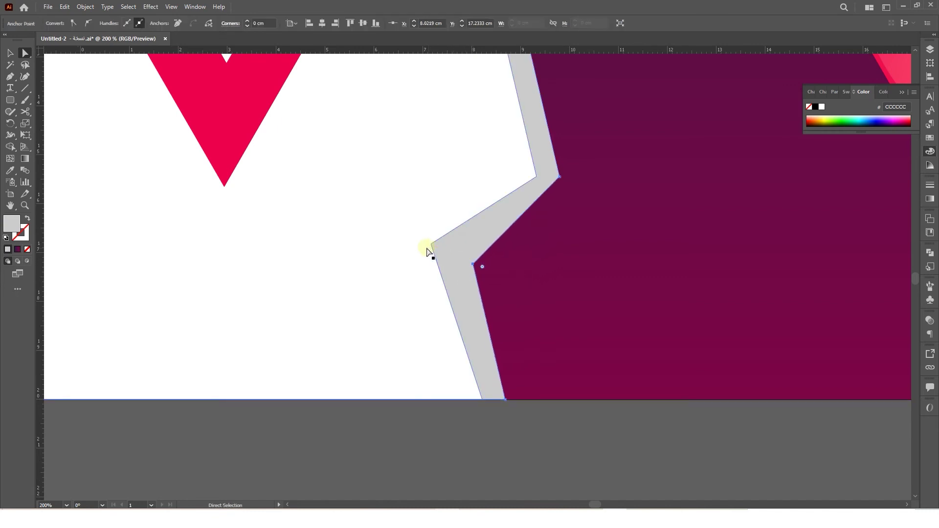
pyautogui.moveTo(431, 243); pyautogui.dragTo(453, 258)
pyautogui.scroll(-3, 525, 439)
pyautogui.scroll(1, 561, 331)
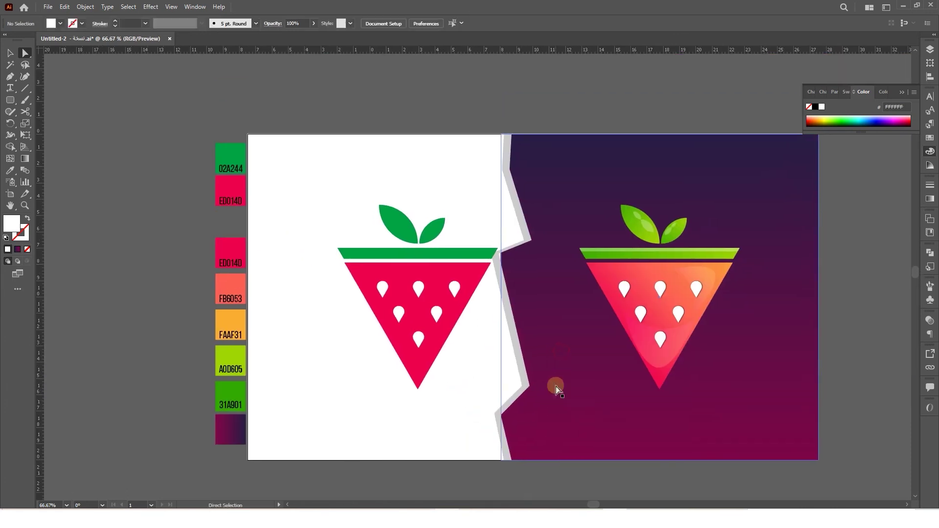
# Apply a Drop Shadow to the white zigzag shape with 75% opacity, 0.1 cm X offset and 0.1 cm blur.
pyautogui.click(477, 175)
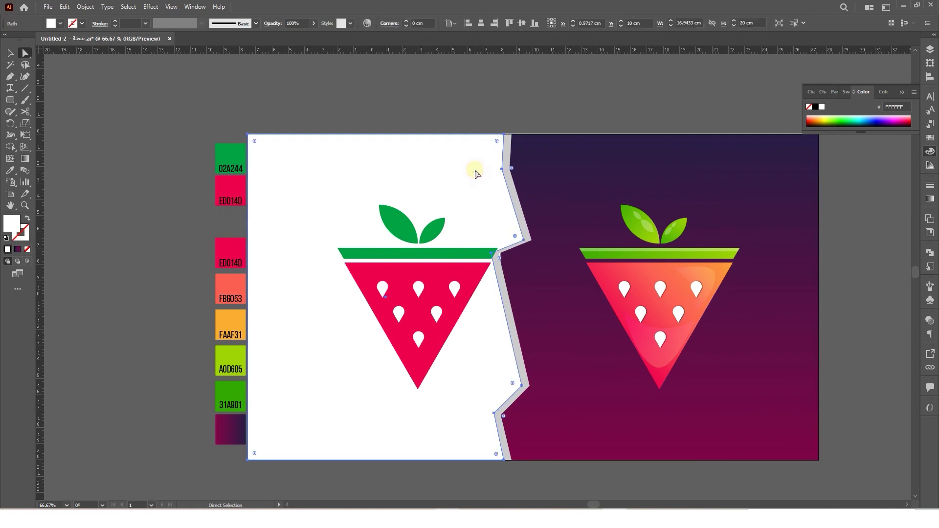
pyautogui.click(154, 7)
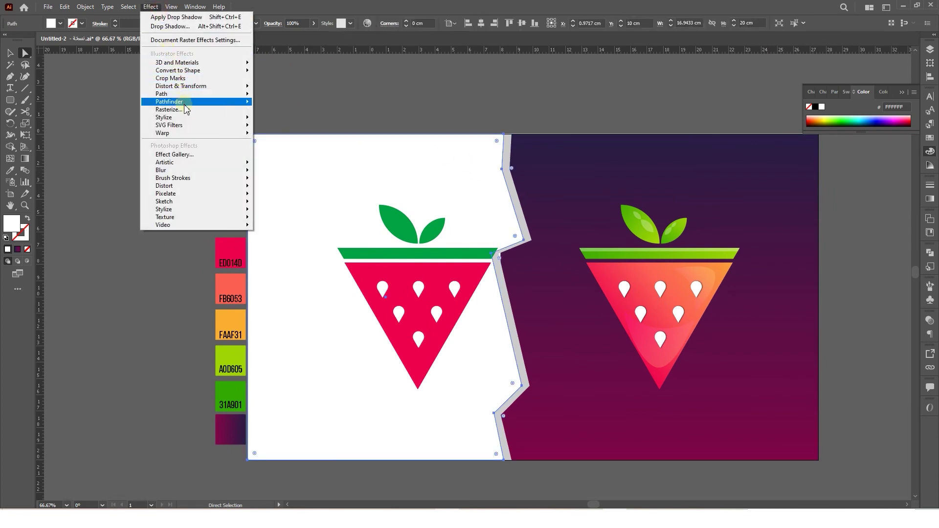
pyautogui.moveTo(182, 117)
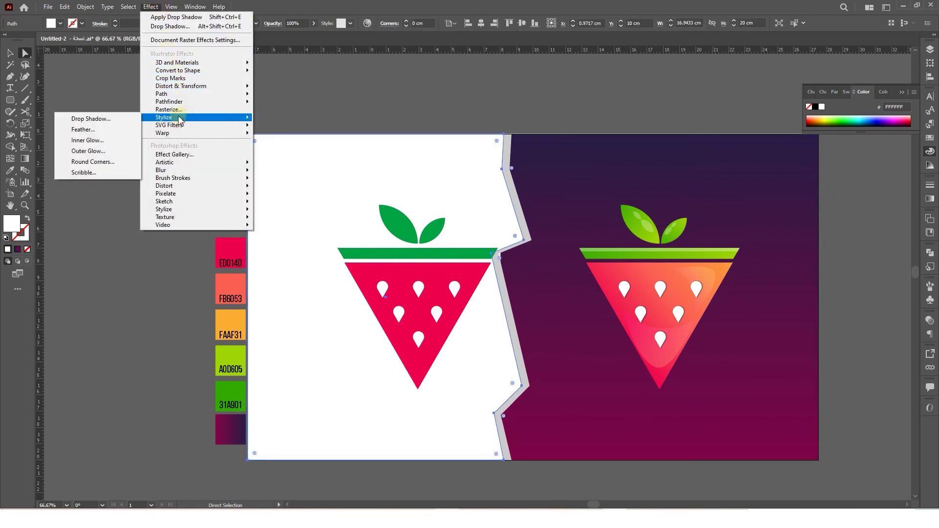
pyautogui.click(135, 119)
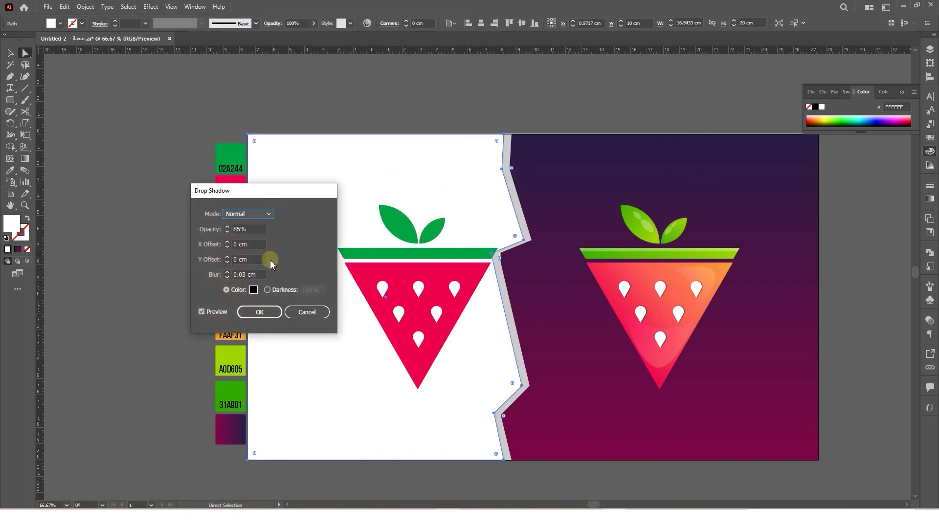
pyautogui.doubleClick(258, 275)
pyautogui.write('0.1')
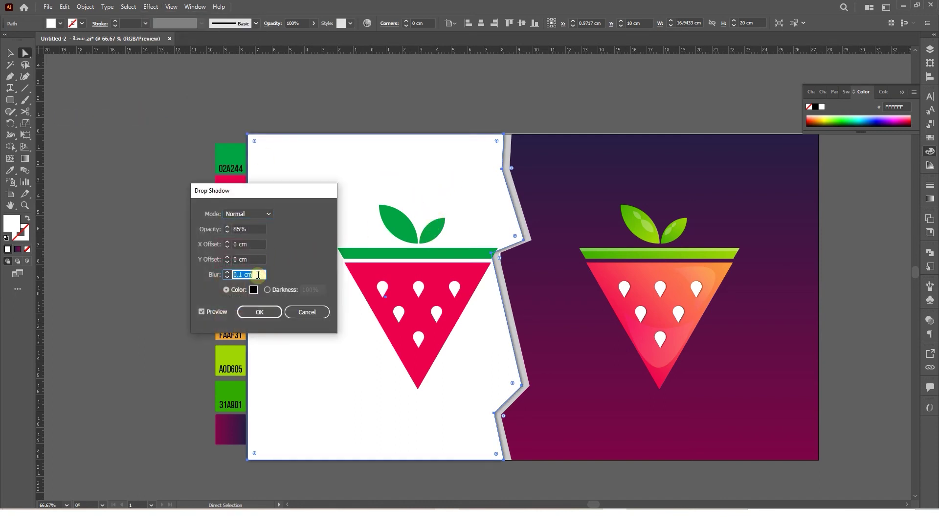
pyautogui.doubleClick(254, 244)
pyautogui.write('0.1')
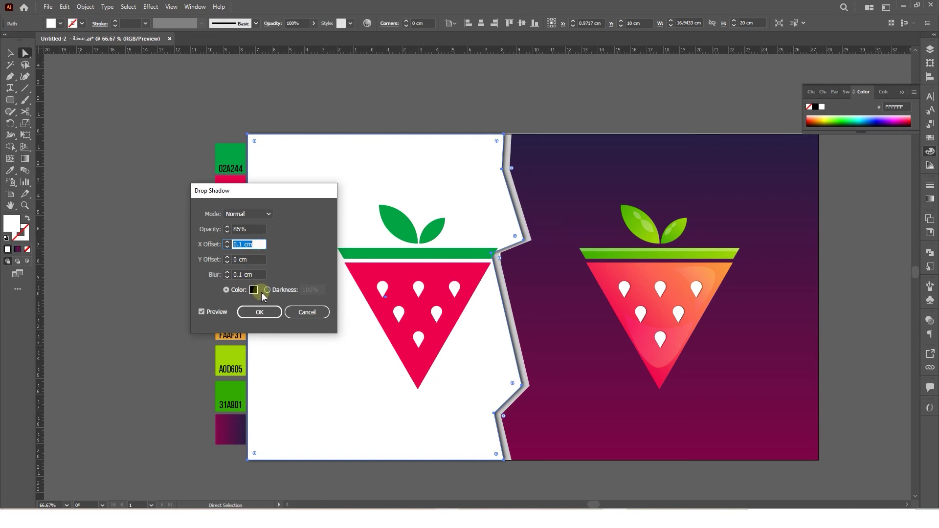
pyautogui.click(249, 230)
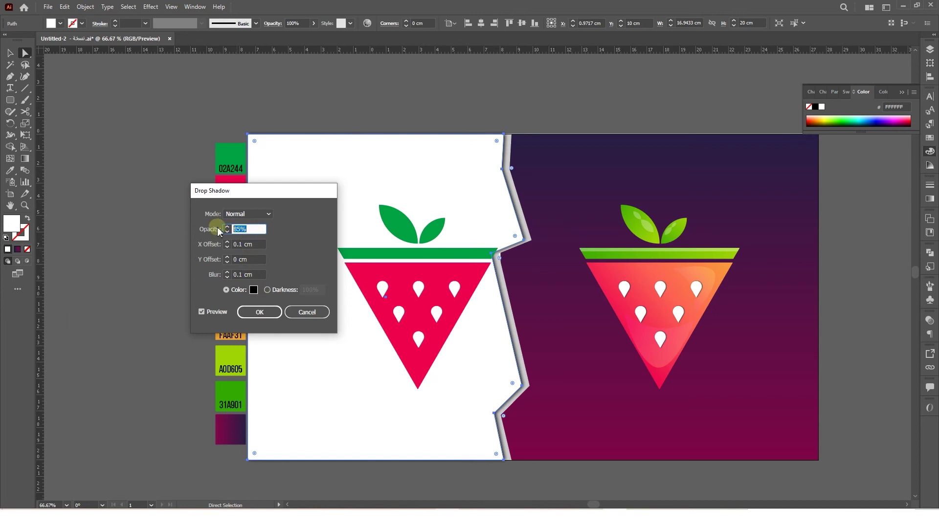
pyautogui.write('75')
pyautogui.press('Tab')
pyautogui.click(267, 310)
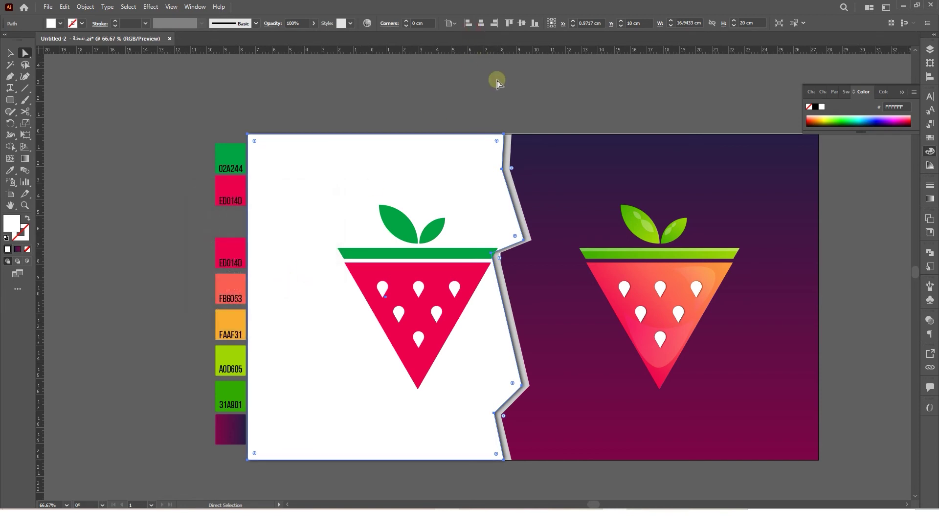
# Lock the white and grey zigzag paths and the gradient rectangle in the layer list.
pyautogui.click(930, 49)
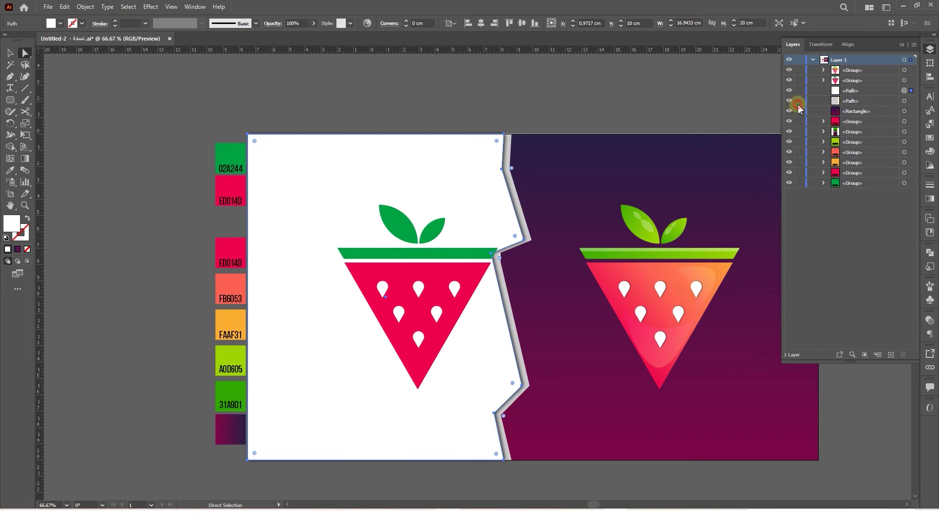
pyautogui.moveTo(799, 101); pyautogui.dragTo(800, 91)
# Move the gradient strawberry slightly right and the flat strawberry left to balance each one on its own background.
pyautogui.press('v')
pyautogui.moveTo(573, 164); pyautogui.dragTo(570, 160)
pyautogui.moveTo(702, 258); pyautogui.dragTo(610, 223)
pyautogui.moveTo(583, 274); pyautogui.dragTo(594, 274)
pyautogui.moveTo(331, 252); pyautogui.dragTo(286, 252)
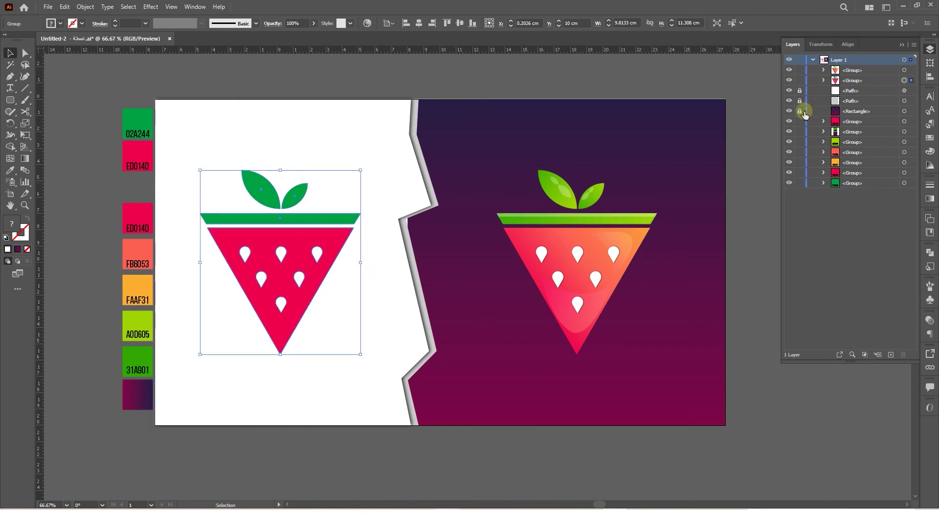
# Unlock the gradient rectangle and both zigzag paths, and stretch the white and grey paths slightly wider toward the dark background.
pyautogui.press('a')
pyautogui.click(472, 267)
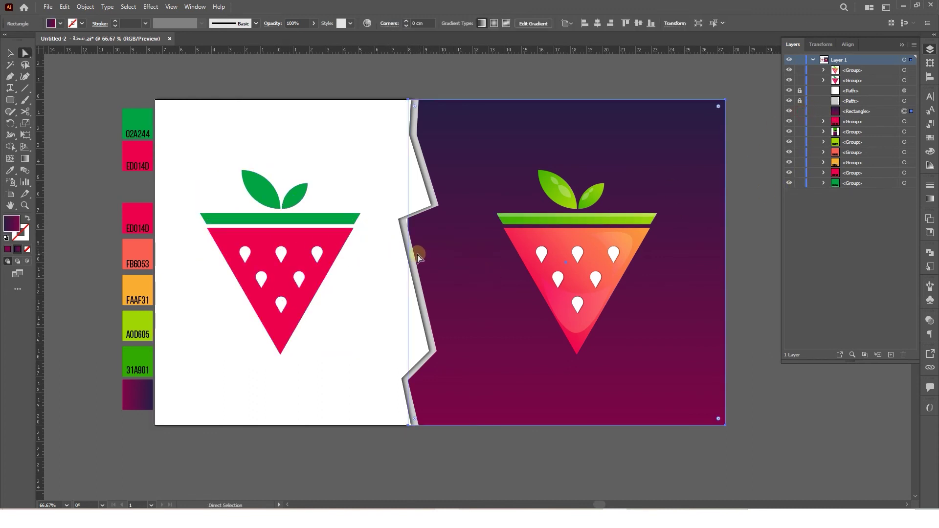
pyautogui.click(380, 278)
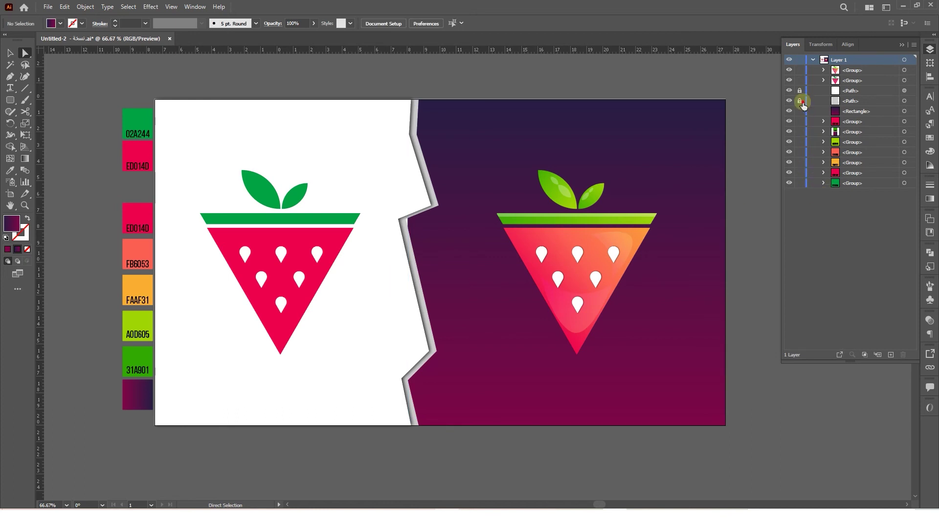
pyautogui.click(904, 101)
pyautogui.keyDown('shift'); pyautogui.click(904, 91); pyautogui.keyUp('shift')
pyautogui.press('v')
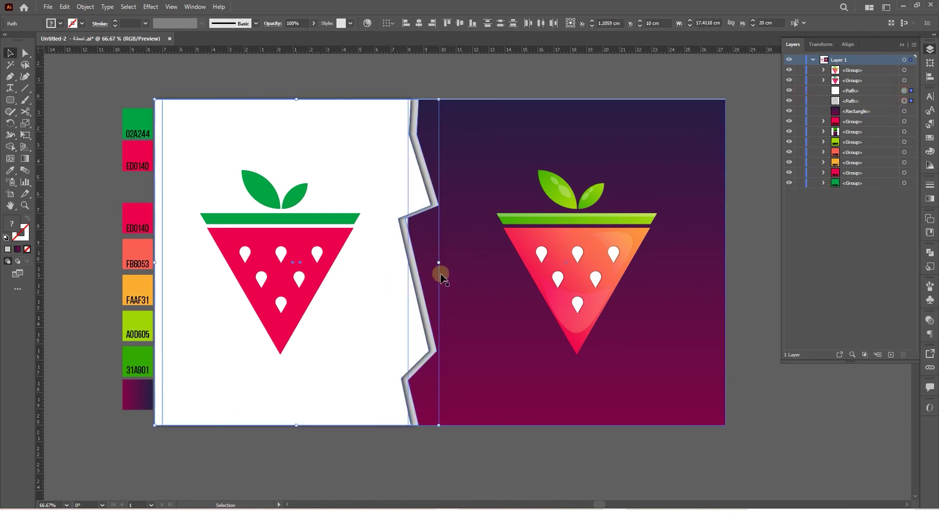
pyautogui.moveTo(440, 265); pyautogui.dragTo(445, 265)
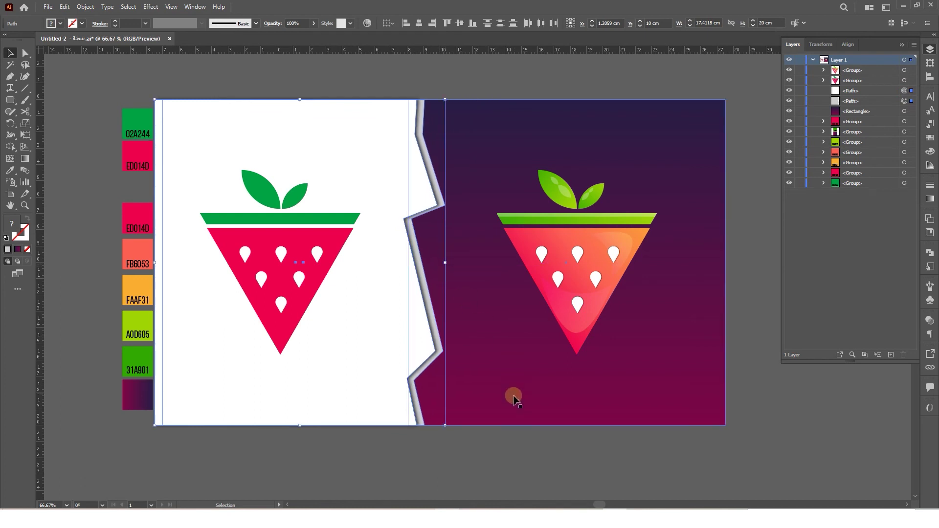
# Try filling the white zigzag shape with a light grey.
pyautogui.press('a')
pyautogui.click(387, 392)
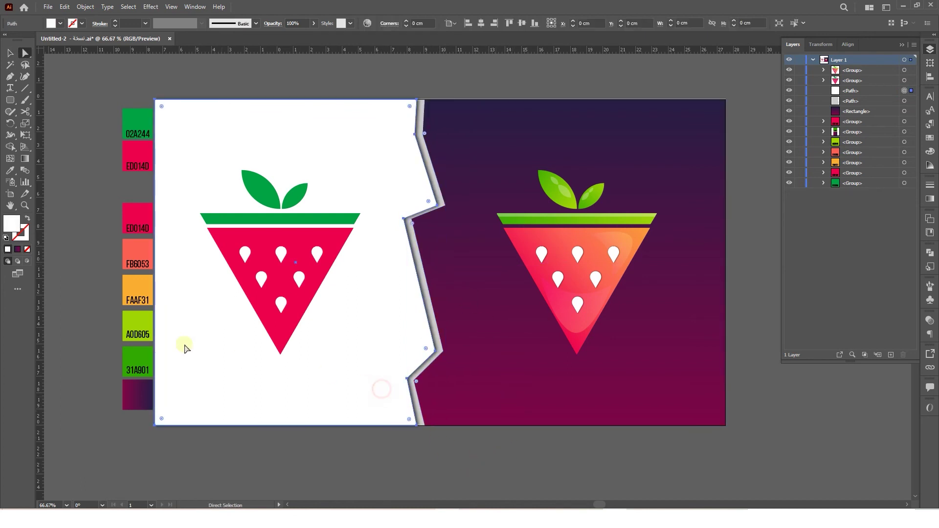
pyautogui.doubleClick(18, 231)
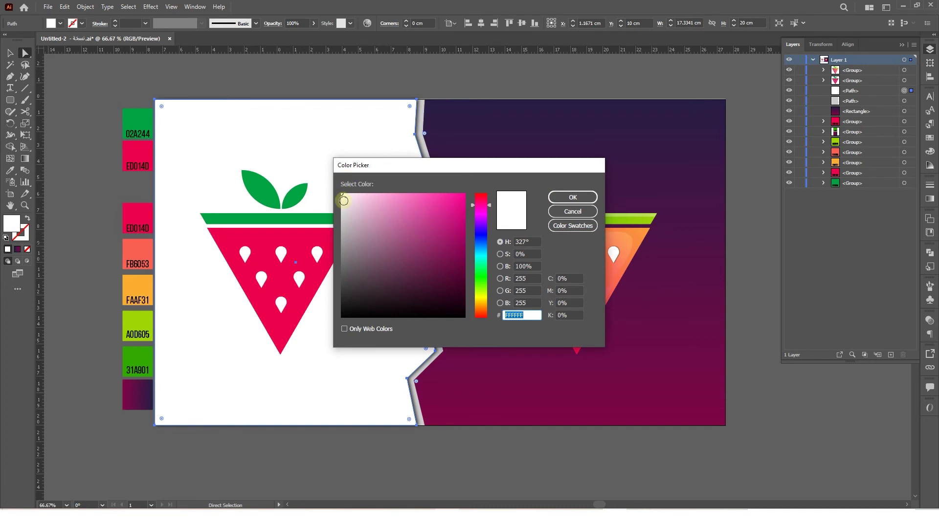
pyautogui.click(343, 204)
pyautogui.click(557, 197)
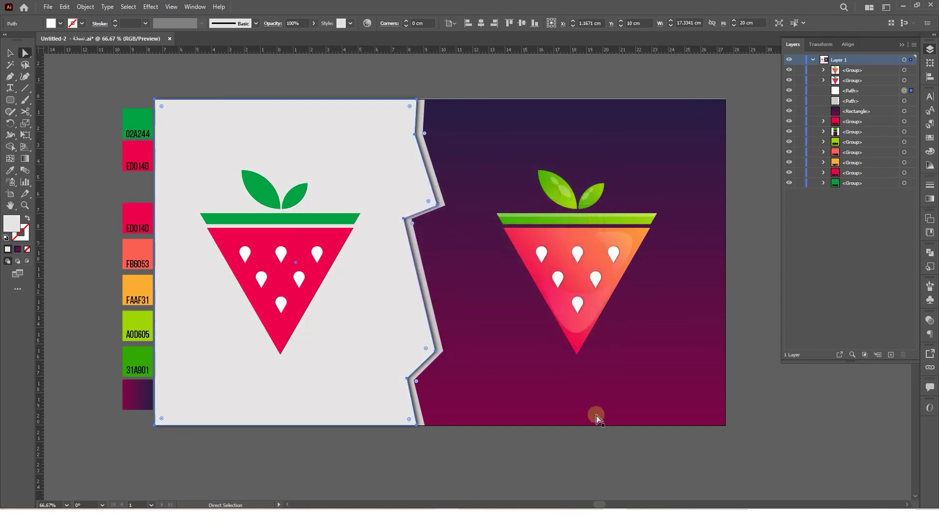
pyautogui.click(655, 468)
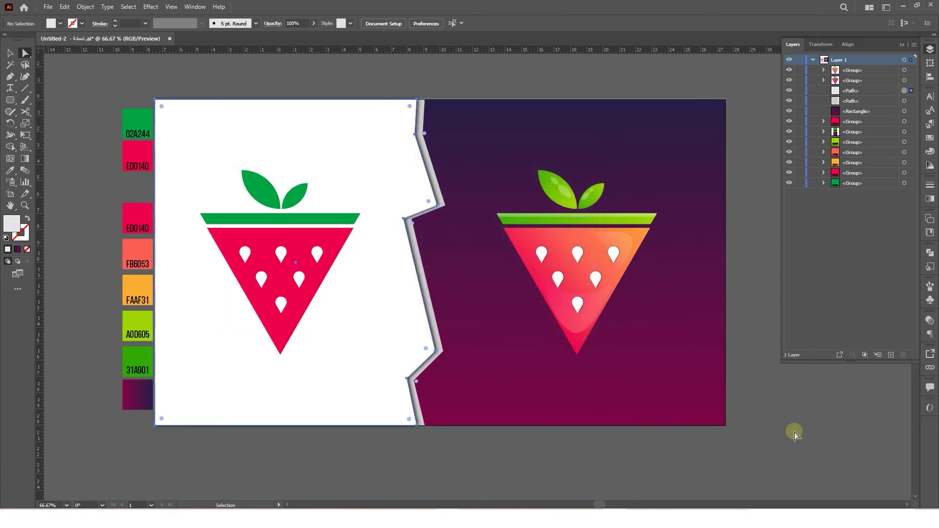
pyautogui.moveTo(795, 434); pyautogui.dragTo(796, 447)
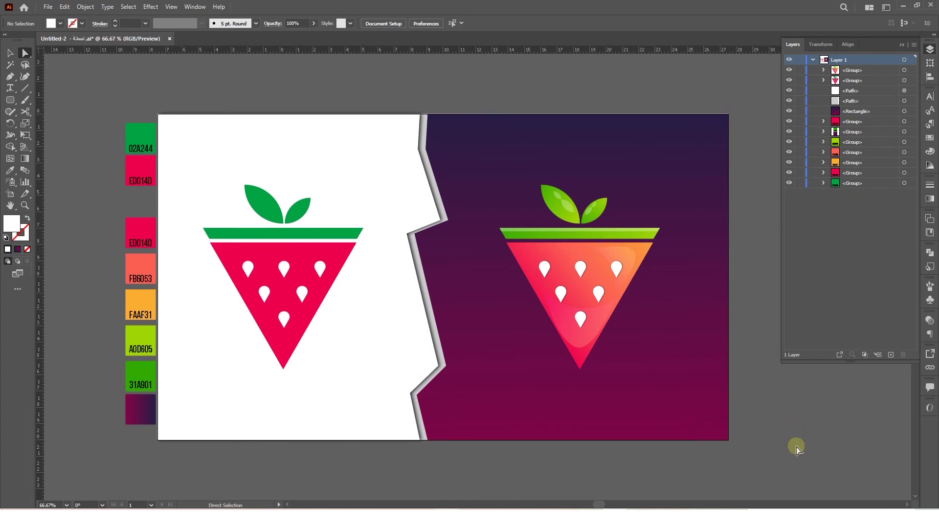
pyautogui.press('t')
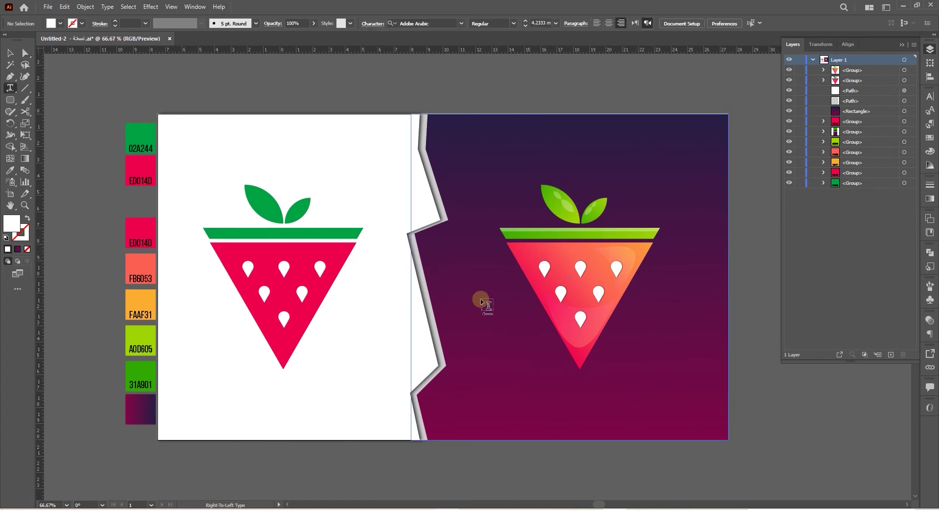
pyautogui.click(300, 158)
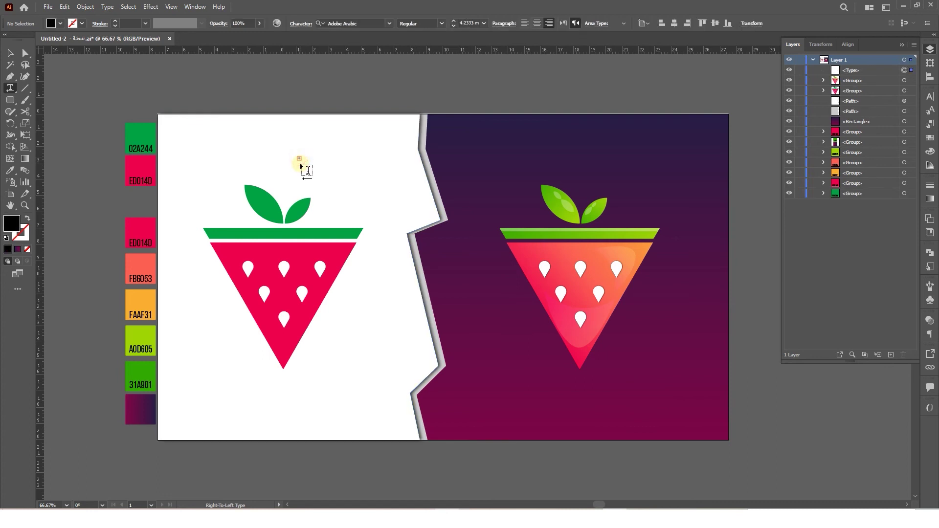
pyautogui.write('FLAT')
pyautogui.press('Escape')
pyautogui.press('Delete')
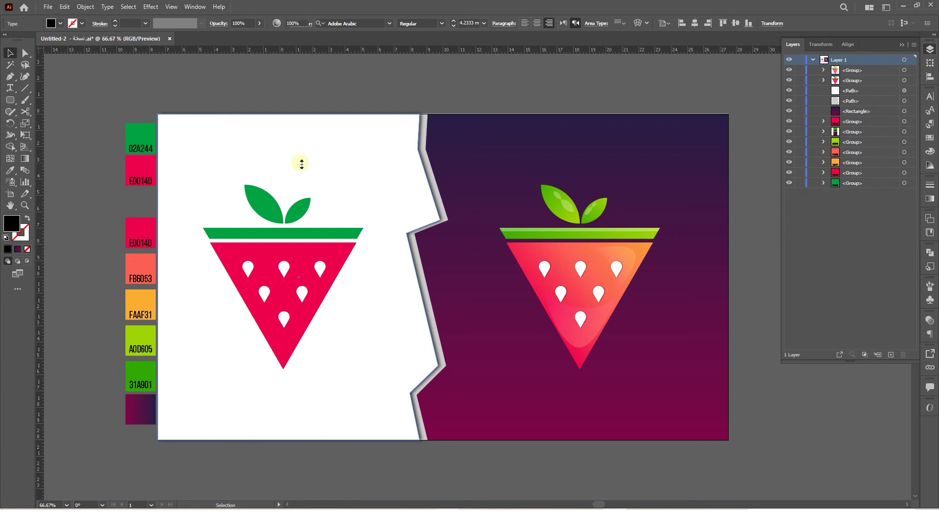
# Add the title "FLAT COLOR" in black above the flat strawberry and enlarge it to about 18.5 mm.
pyautogui.press('t')
pyautogui.click(278, 162)
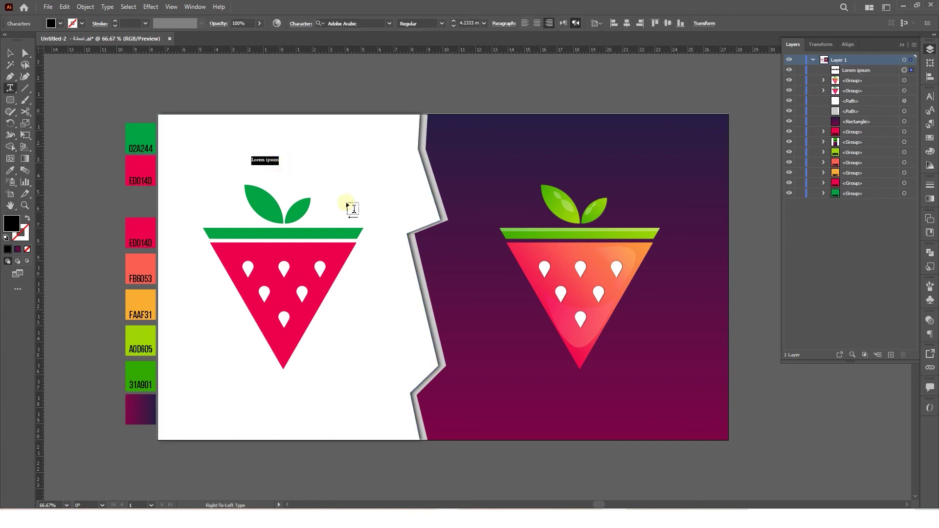
pyautogui.write('f')
pyautogui.press('BackSpace')
pyautogui.write('FLAT COLOR')
pyautogui.click(9, 53)
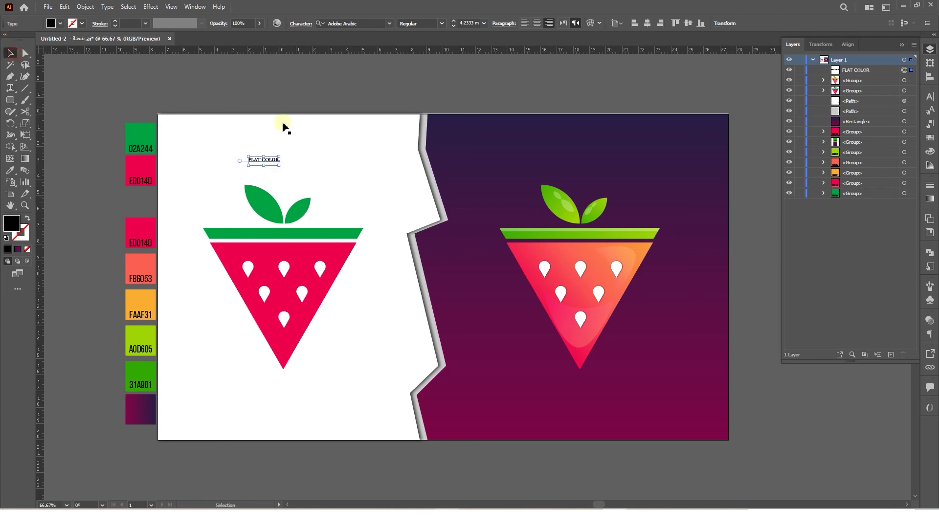
pyautogui.moveTo(286, 157); pyautogui.dragTo(326, 166)
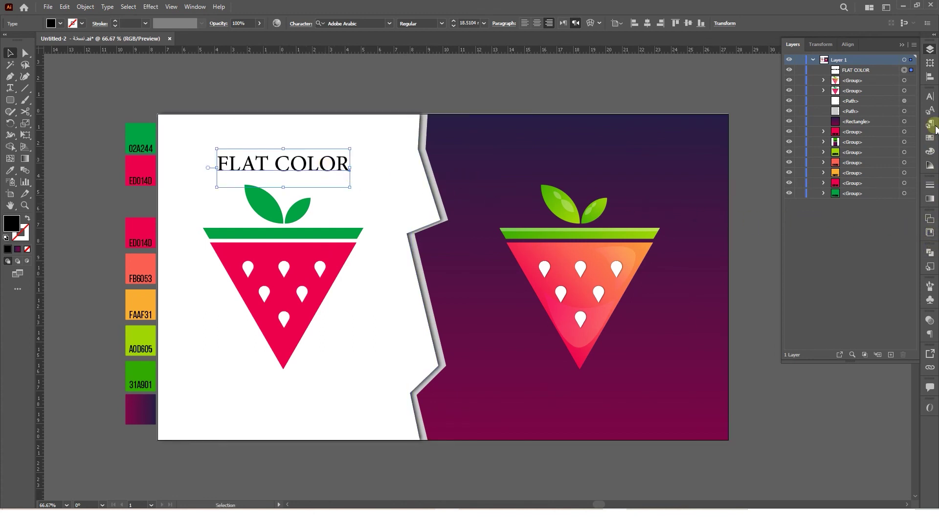
# Set the font of the "FLAT COLOR" title to Bebas Neue Regular.
pyautogui.click(930, 96)
pyautogui.click(885, 106)
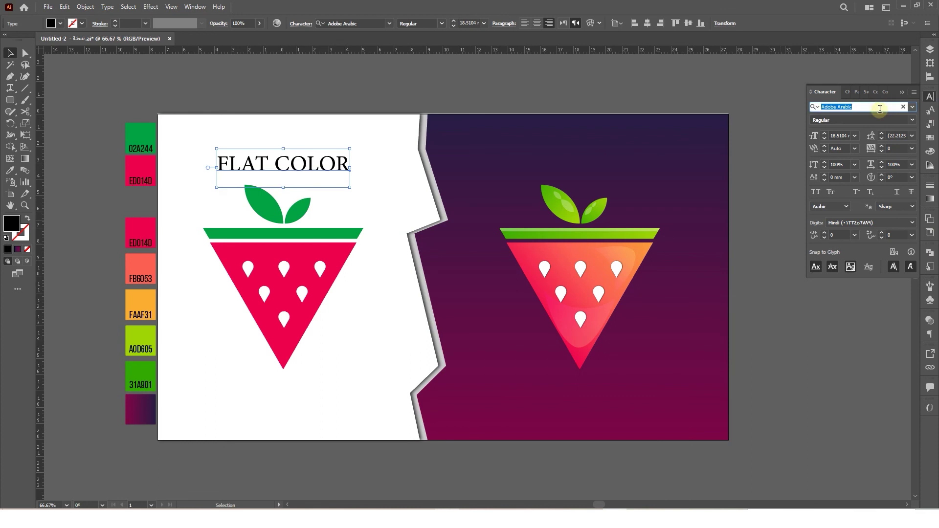
pyautogui.write('B')
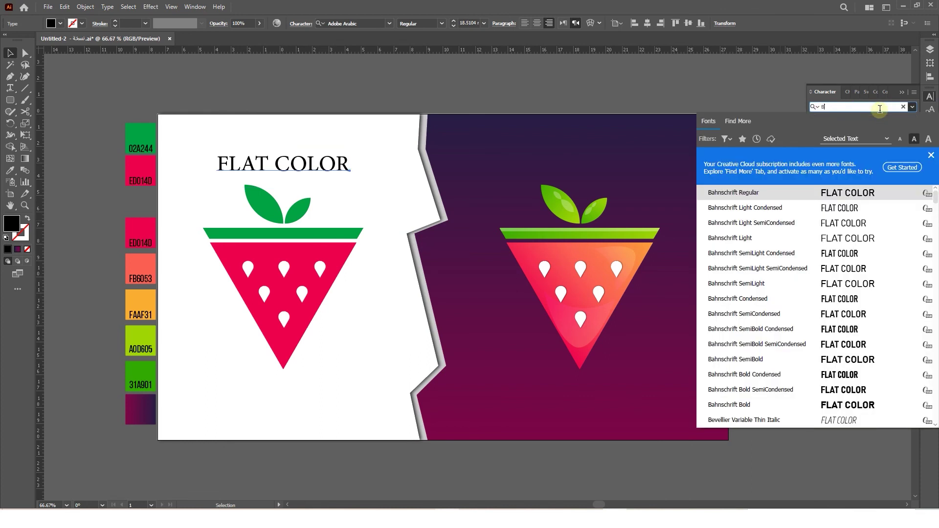
pyautogui.write('eb')
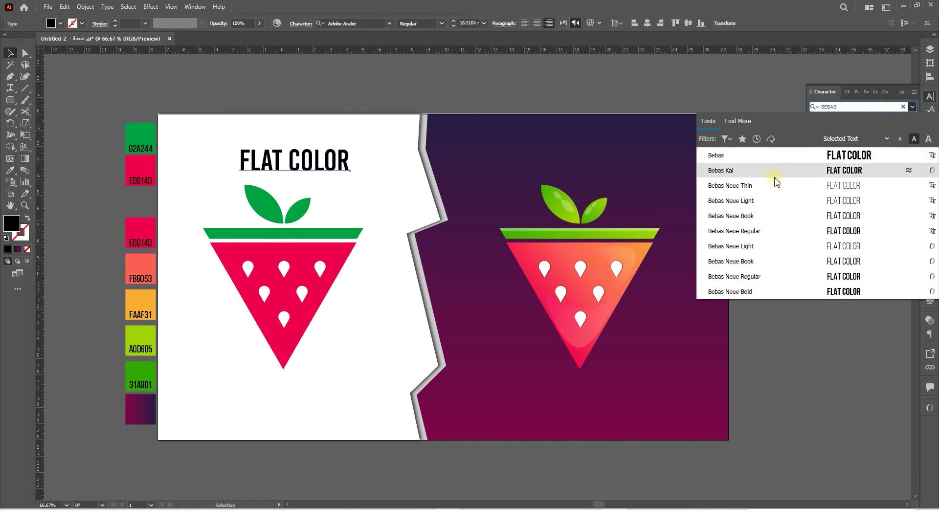
pyautogui.click(769, 232)
# Duplicate the "FLAT COLOR" title below the flat strawberry and change the copy's text to "STEAWBERY".
pyautogui.moveTo(309, 165); pyautogui.dragTo(289, 394)
pyautogui.press('t')
pyautogui.tripleClick(289, 391)
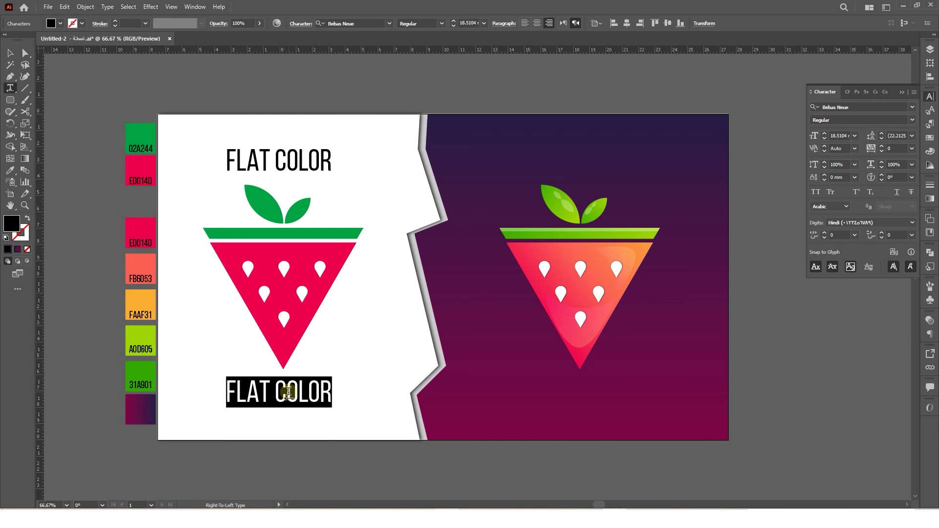
pyautogui.write('S')
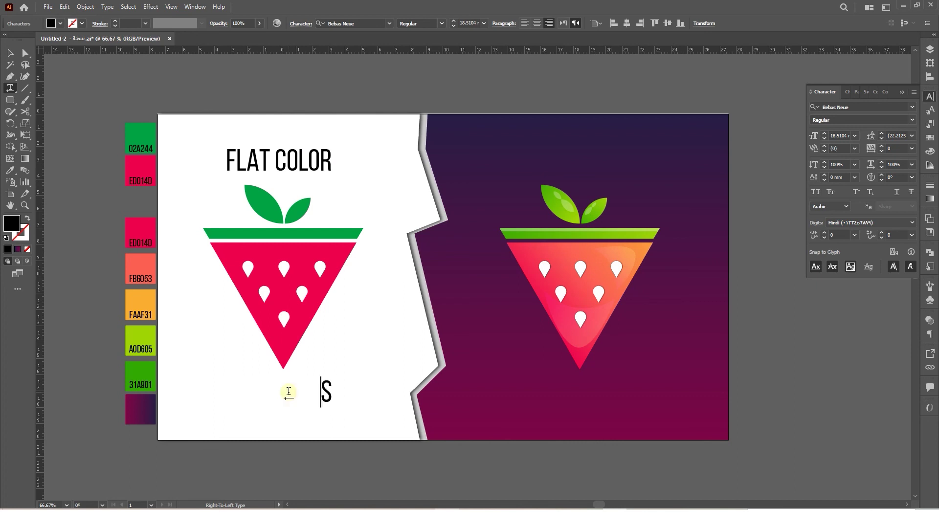
pyautogui.write('TE')
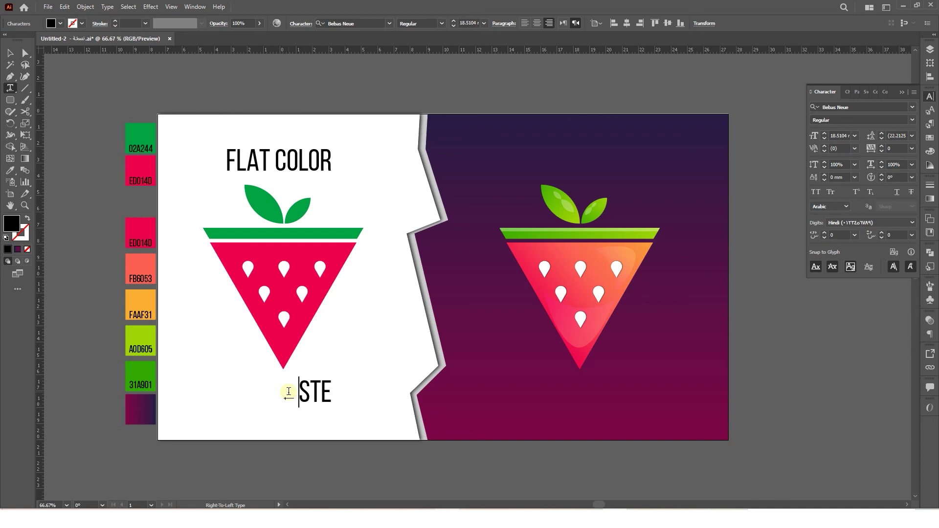
pyautogui.write('A')
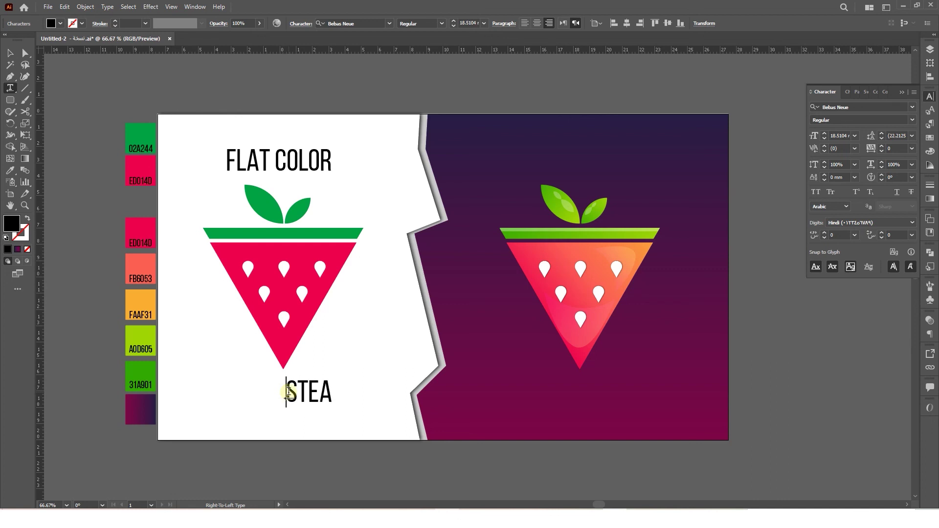
pyautogui.write('WB')
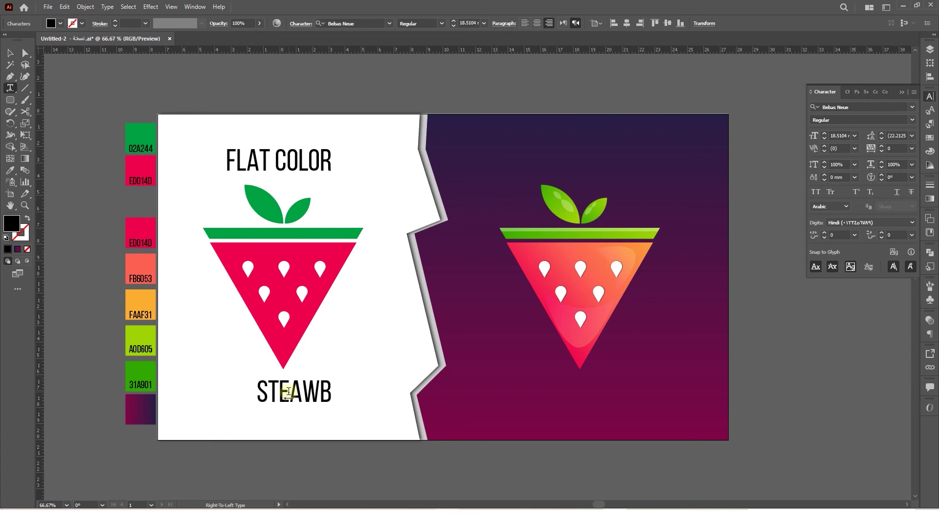
pyautogui.write('ER')
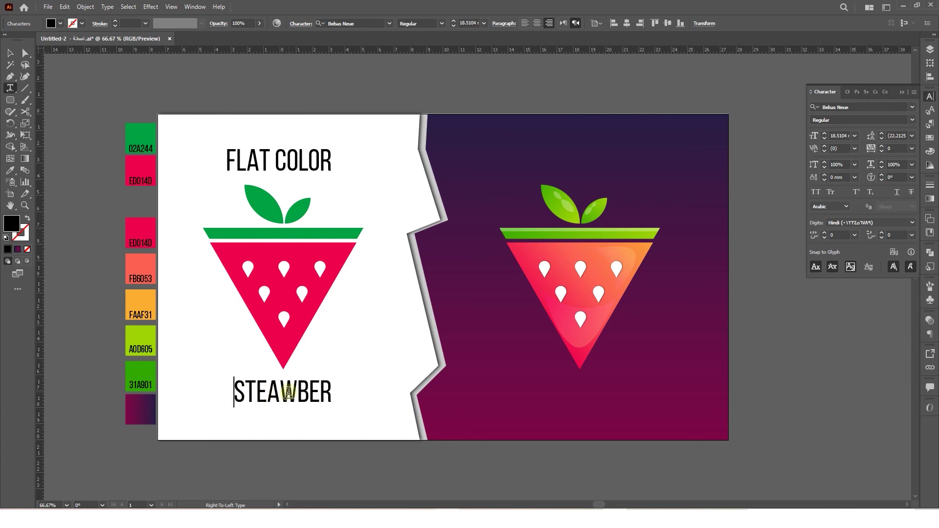
pyautogui.write('Y')
pyautogui.press('Escape')
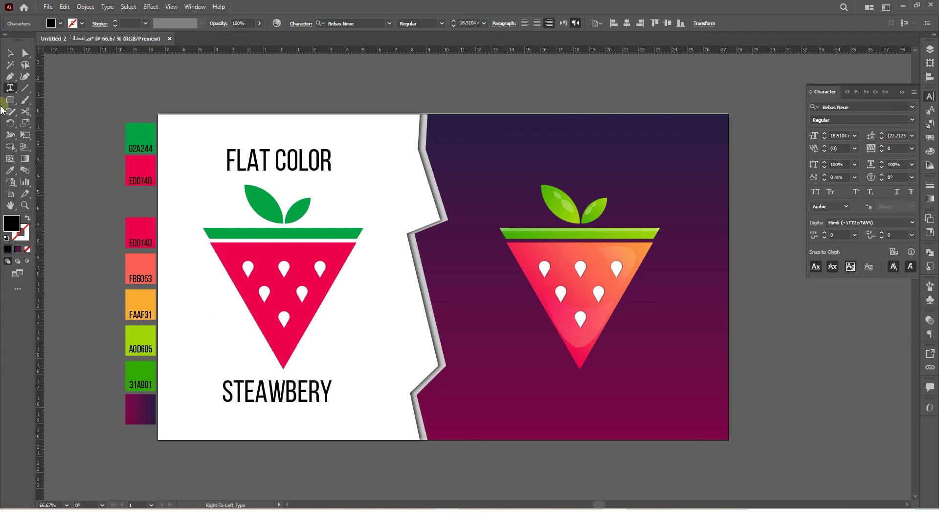
# Duplicate the "STEAWBERY" caption below the gradient strawberry and fill the copy with white.
pyautogui.click(9, 53)
pyautogui.moveTo(316, 400); pyautogui.dragTo(605, 406)
pyautogui.hotkey('ctrl', 'shift', 'a')
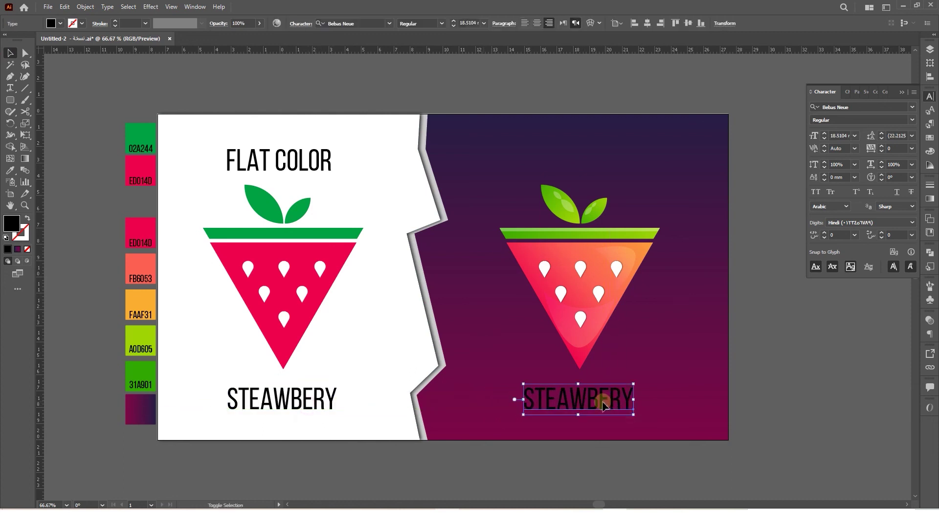
pyautogui.doubleClick(11, 223)
pyautogui.moveTo(372, 243); pyautogui.dragTo(617, 170)
pyautogui.click(572, 197)
# Match the title copy above the gradient strawberry to the white caption's colour and change its text to "GRADIENT COLOR".
pyautogui.press('i')
pyautogui.click(578, 398)
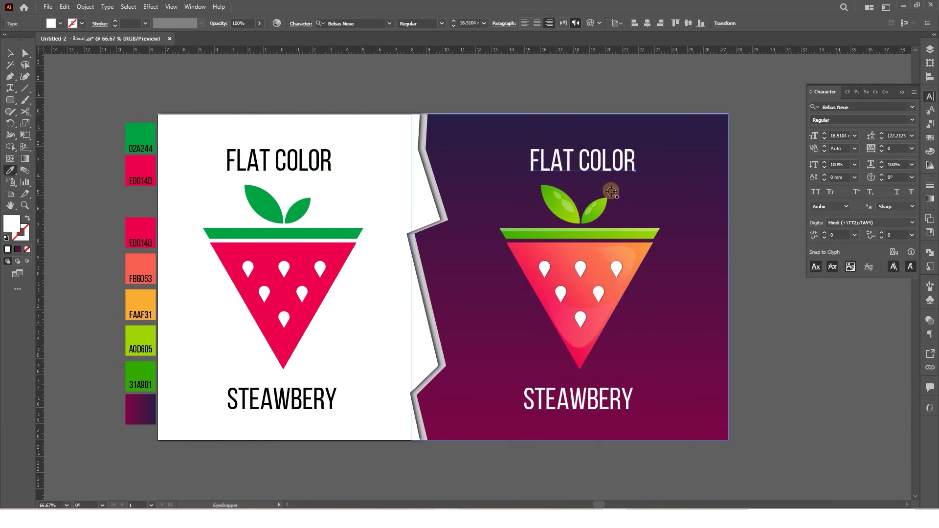
pyautogui.press('t')
pyautogui.click(592, 162)
pyautogui.hotkey('ctrl', 'a')
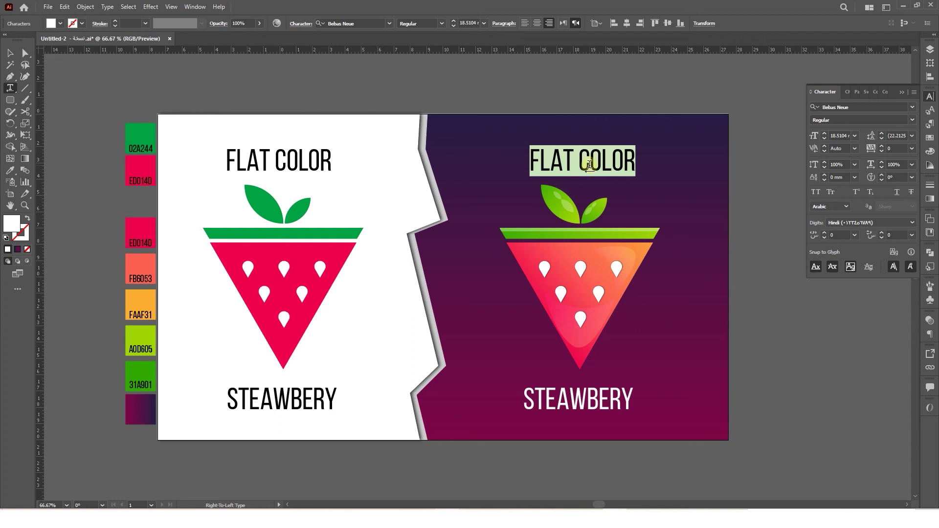
pyautogui.write('G')
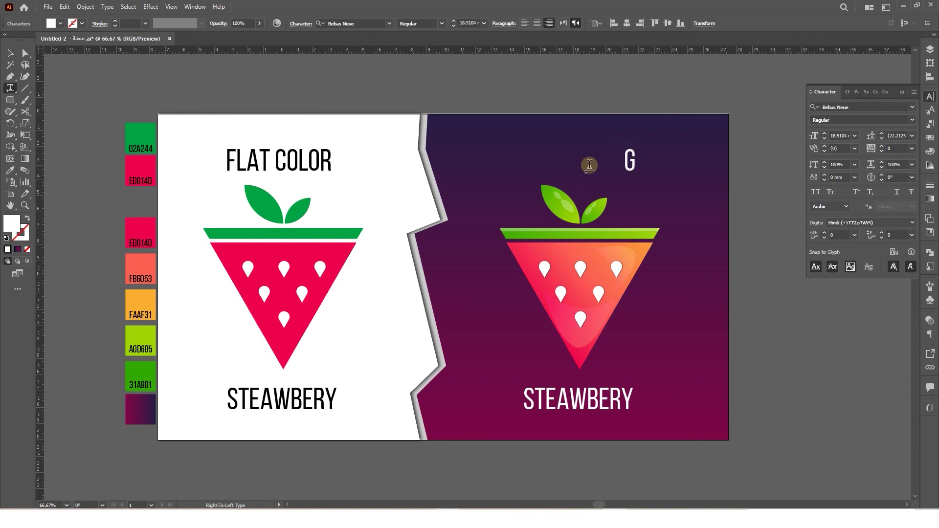
pyautogui.write('RA')
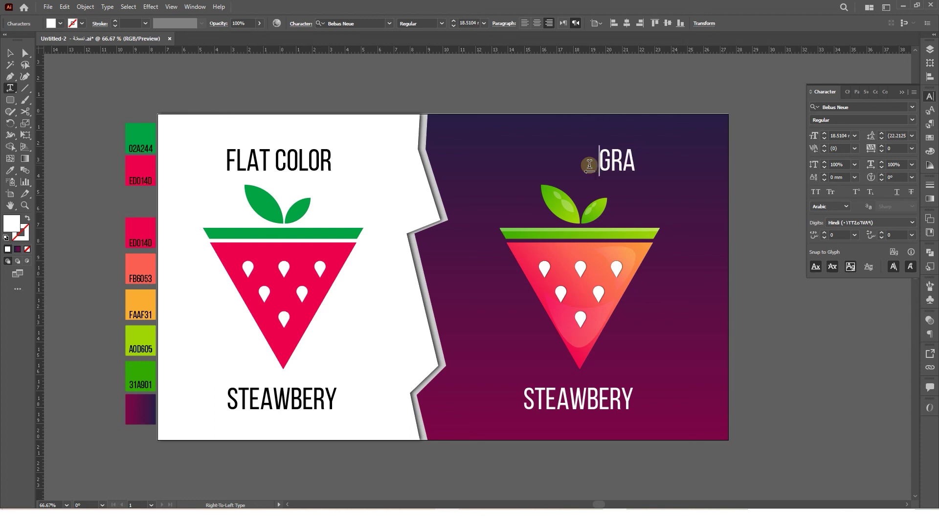
pyautogui.write('DI')
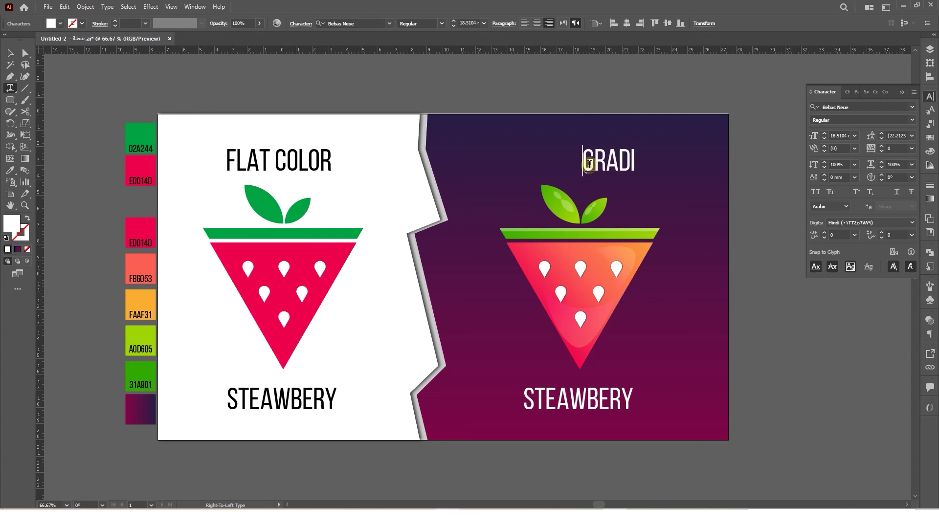
pyautogui.write('EN')
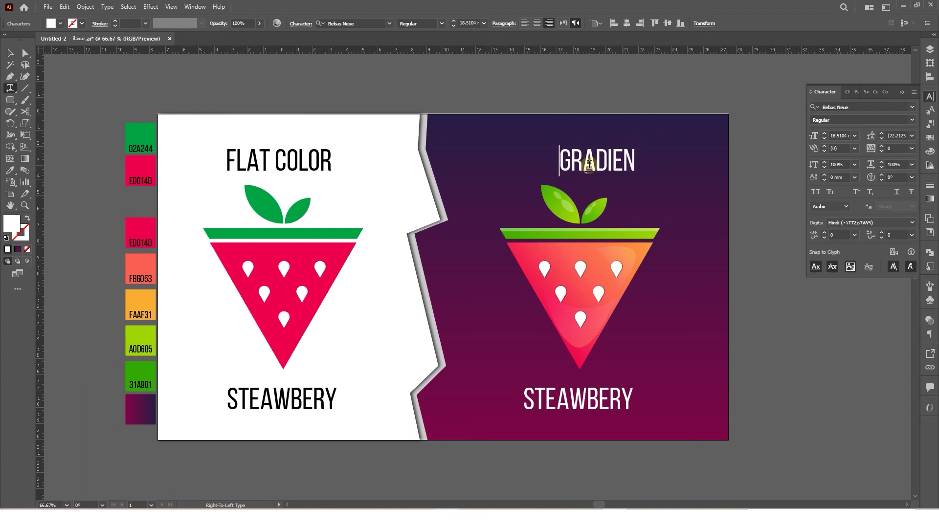
pyautogui.write('T')
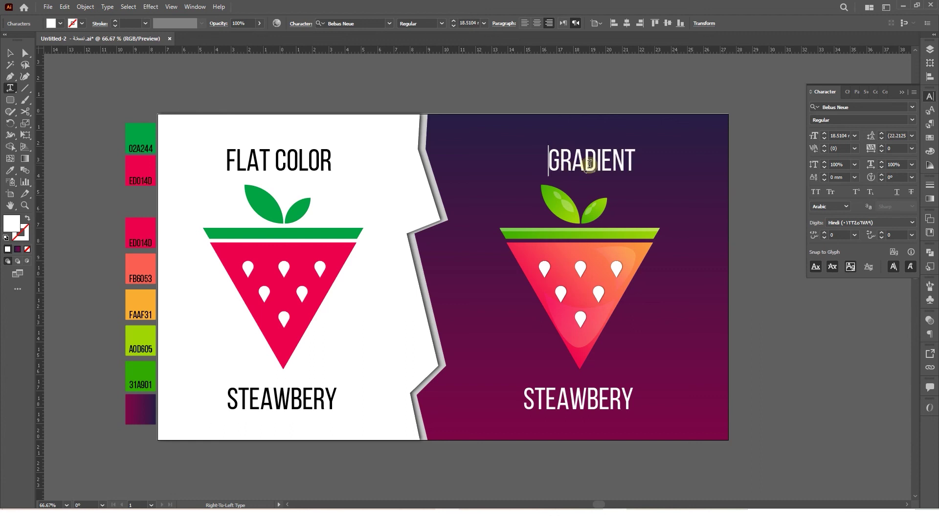
pyautogui.write(' CO')
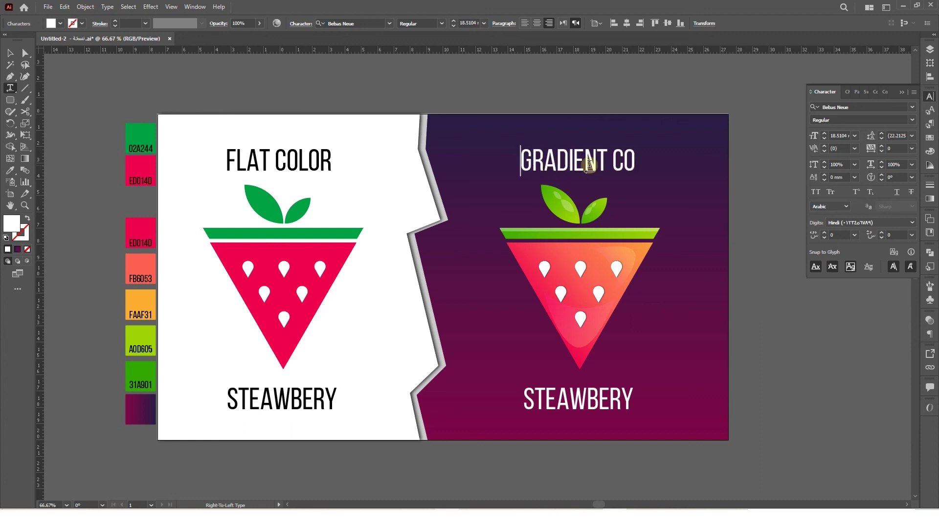
pyautogui.write('LOR')
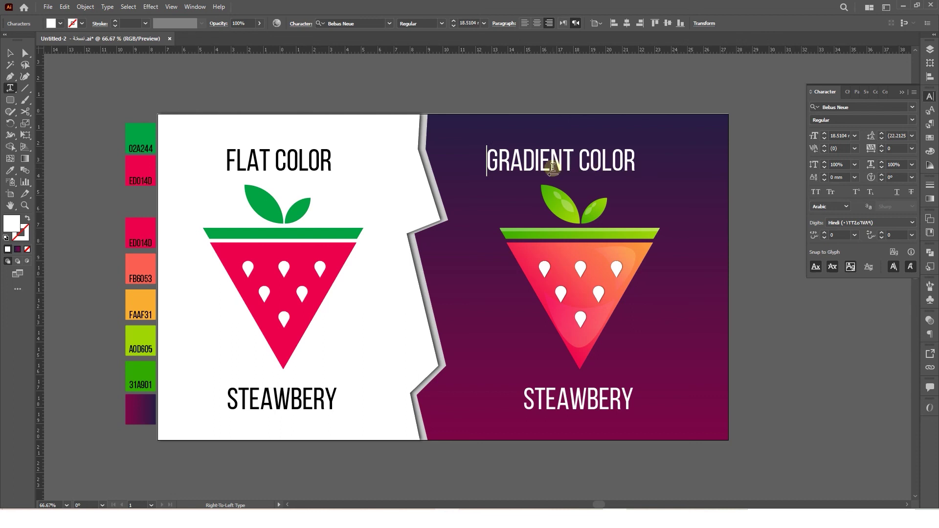
# Move the "GRADIENT COLOR" title about 0.93 cm right over the gradient strawberry and centre it horizontally with the white caption.
pyautogui.click(10, 52)
pyautogui.moveTo(600, 158); pyautogui.dragTo(615, 168)
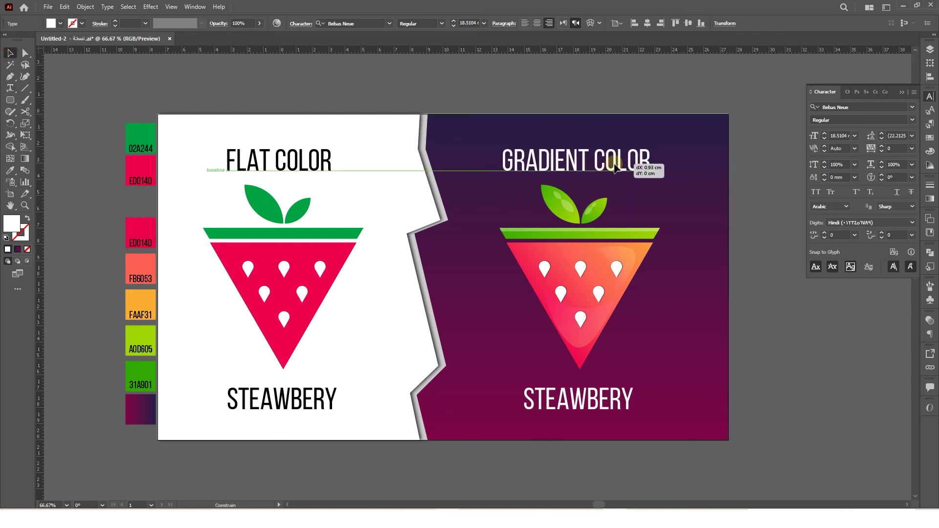
pyautogui.keyDown('shift'); pyautogui.click(606, 399); pyautogui.keyUp('shift')
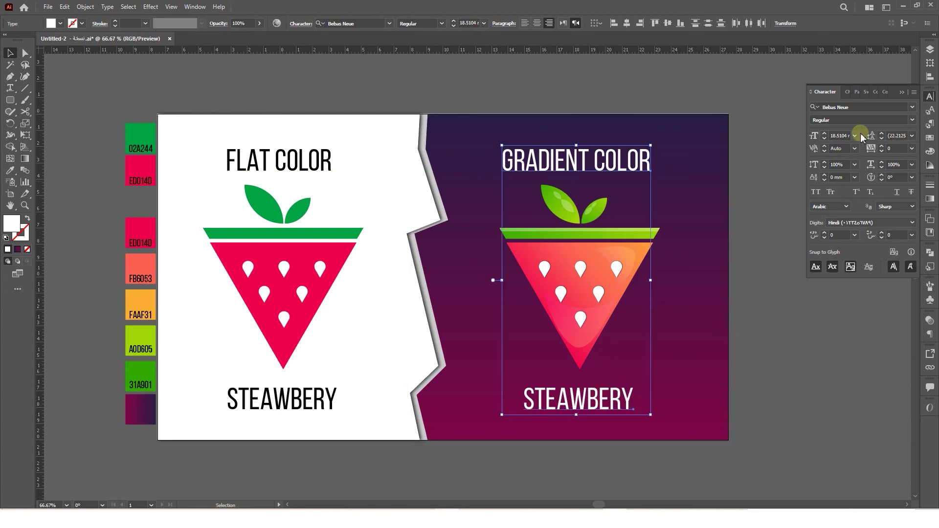
pyautogui.click(929, 77)
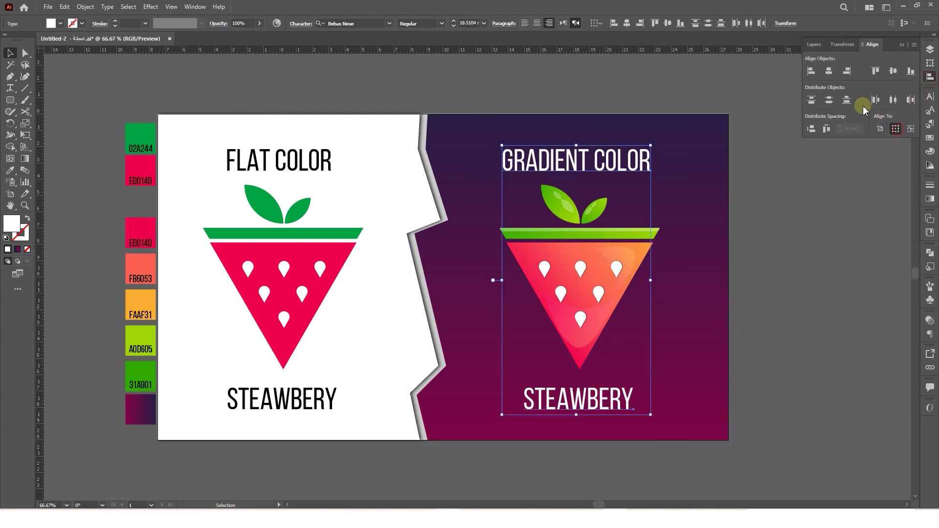
pyautogui.click(836, 73)
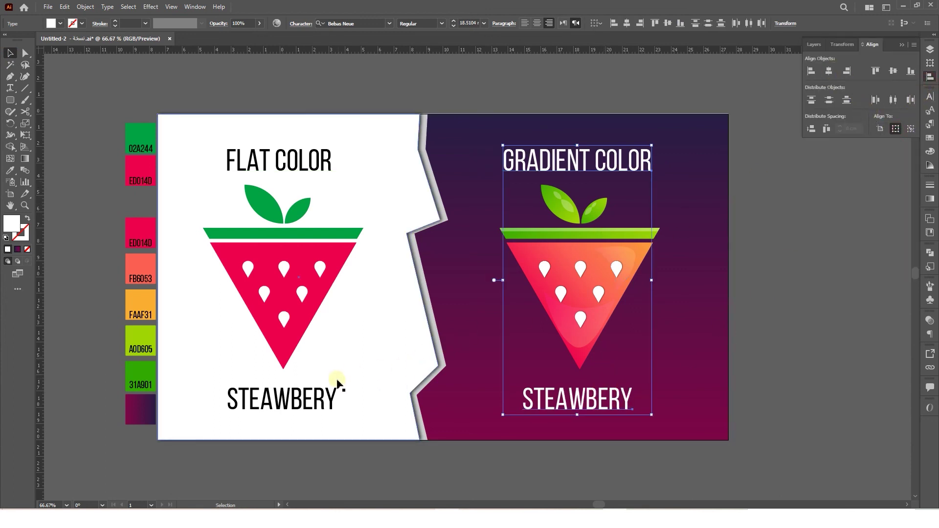
# Align the flat strawberry, its "FLAT COLOR" title and its caption on a common horizontal centre.
pyautogui.click(323, 402)
pyautogui.keyDown('shift'); pyautogui.click(310, 169); pyautogui.keyUp('shift')
pyautogui.keyDown('shift'); pyautogui.click(310, 268); pyautogui.keyUp('shift')
pyautogui.click(828, 71)
# Align the gradient strawberry, its "GRADIENT COLOR" title and its white caption on a common horizontal centre.
pyautogui.click(639, 162)
pyautogui.keyDown('shift'); pyautogui.click(592, 245); pyautogui.keyUp('shift')
pyautogui.keyDown('shift'); pyautogui.click(606, 404); pyautogui.keyUp('shift')
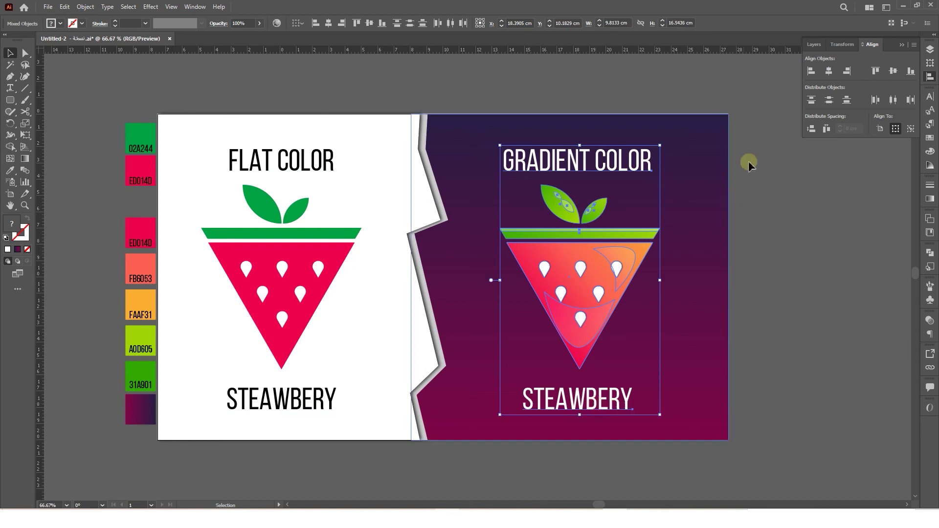
pyautogui.click(823, 71)
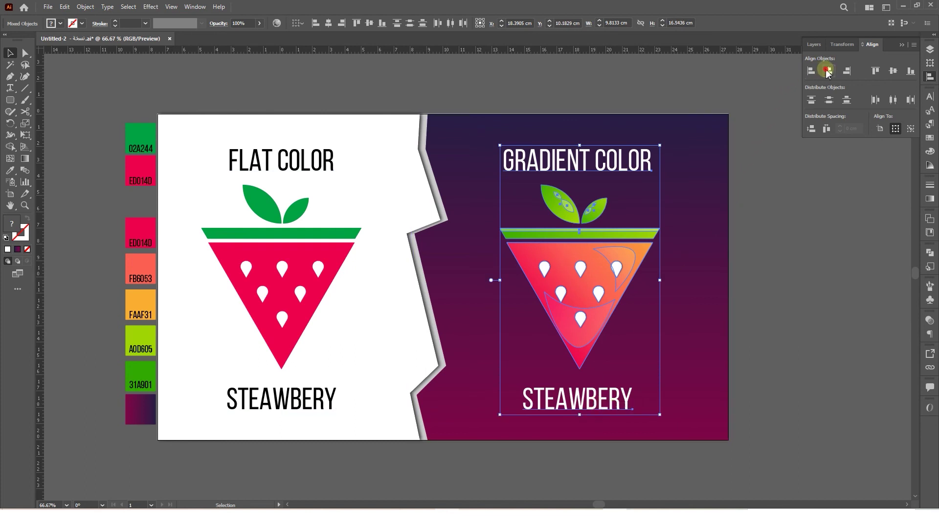
pyautogui.click(810, 263)
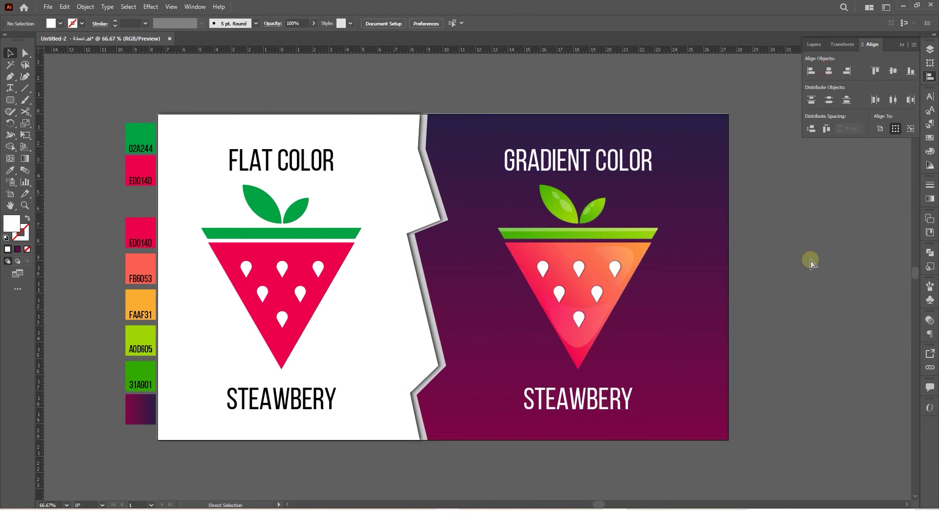
pyautogui.hotkey('ctrl', '0')
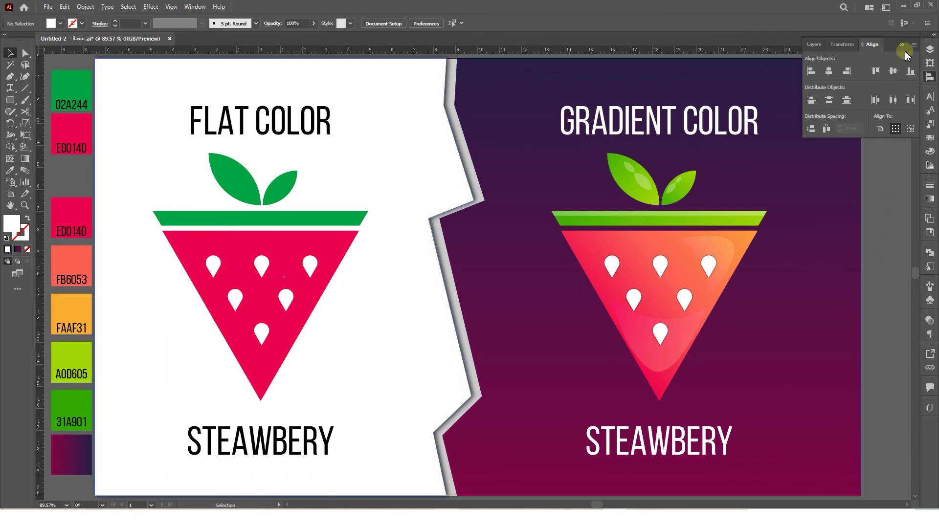
pyautogui.click(902, 45)
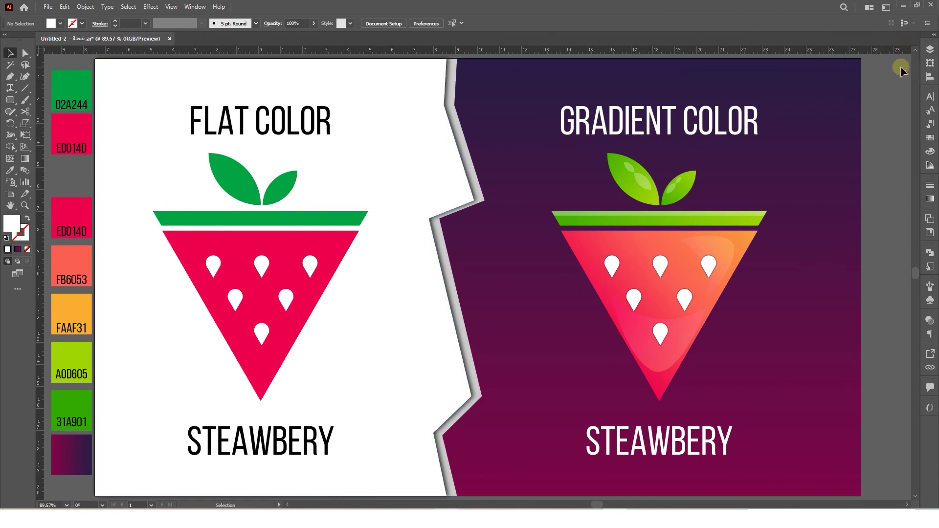
# Correct the white caption below the gradient strawberry to read "STRAWBERY".
pyautogui.press('t')
pyautogui.click(614, 449)
pyautogui.write('R')
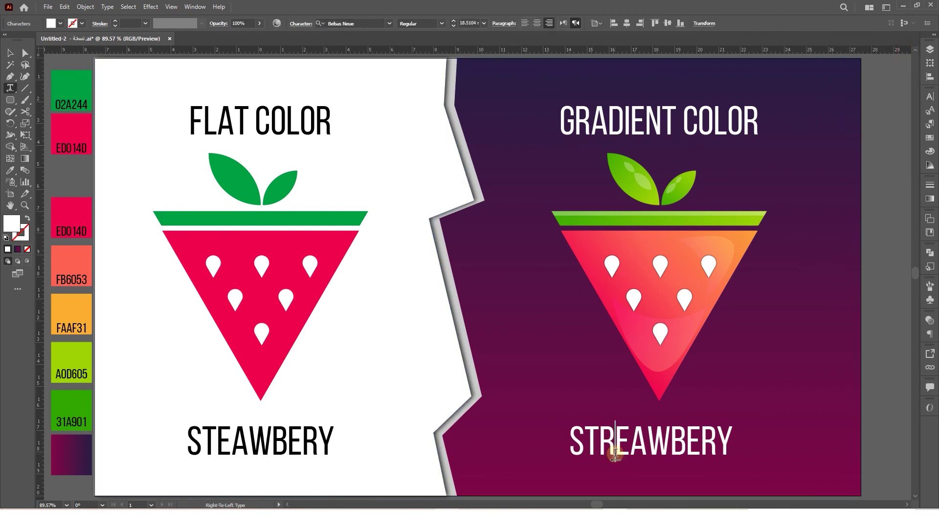
pyautogui.moveTo(615, 455); pyautogui.dragTo(625, 450)
pyautogui.press('BackSpace')
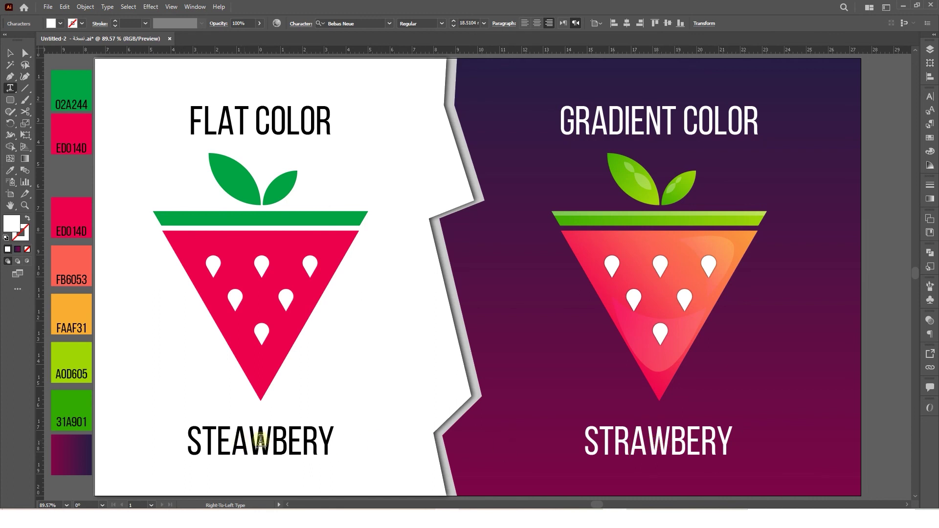
pyautogui.doubleClick(710, 441)
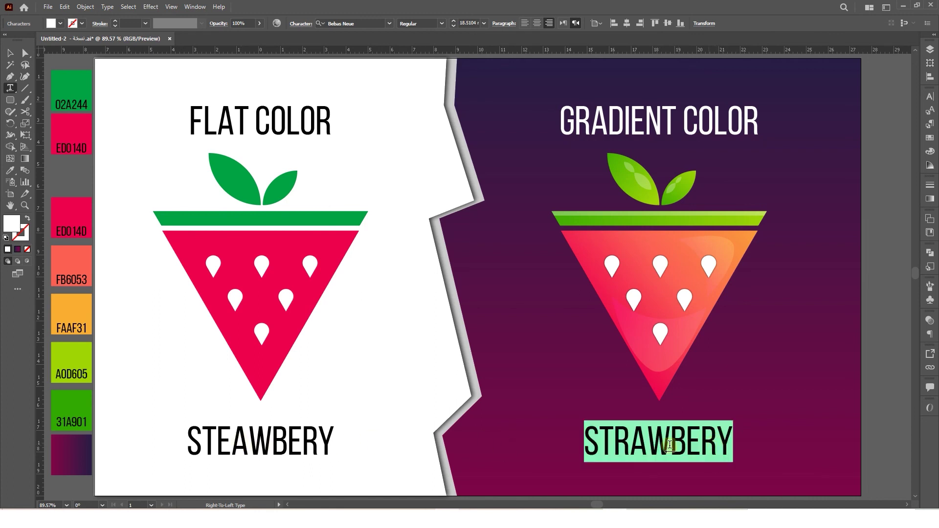
# Correct the black caption below the flat strawberry to "STRAWBERY" and leave nothing selected.
pyautogui.click(213, 446)
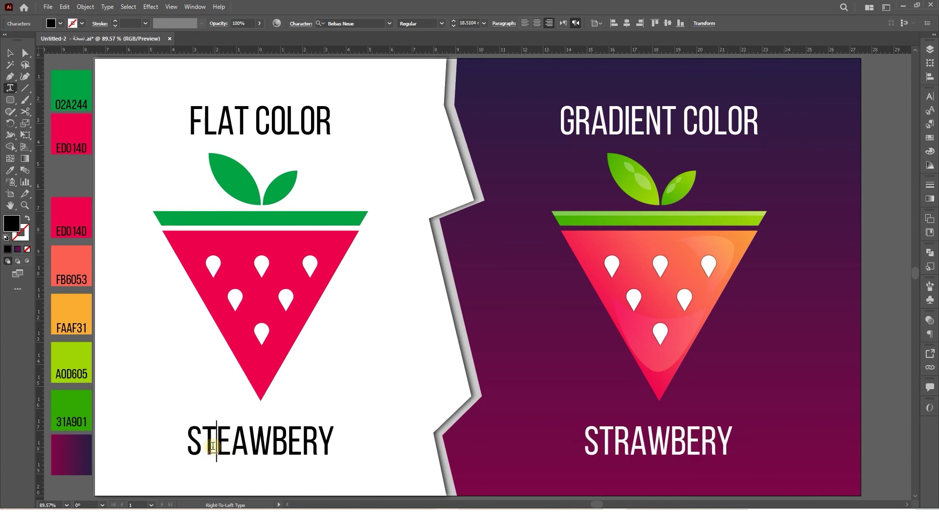
pyautogui.write('R')
pyautogui.moveTo(217, 446); pyautogui.dragTo(226, 445)
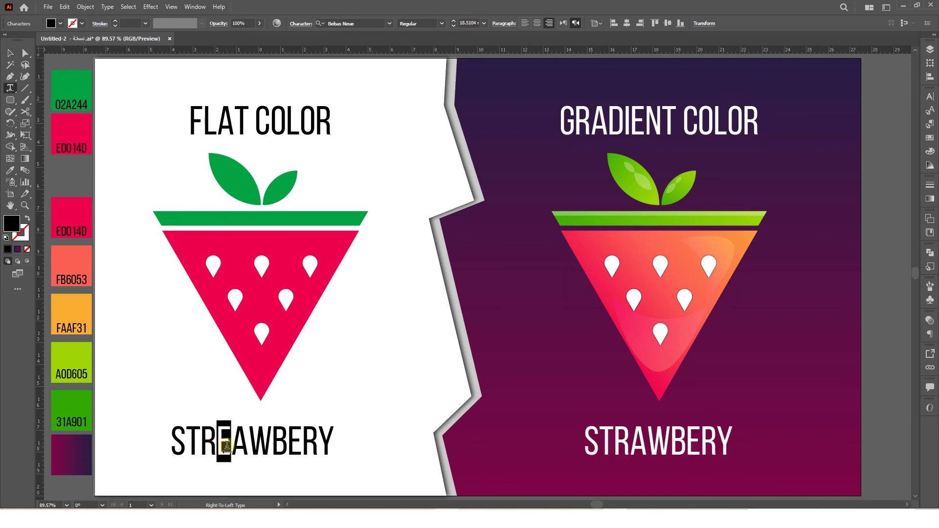
pyautogui.press('BackSpace')
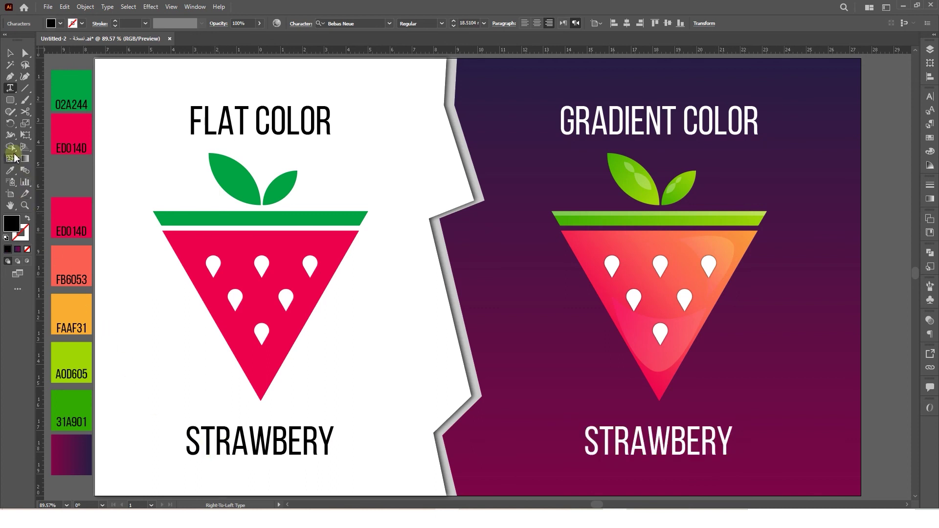
pyautogui.click(9, 53)
pyautogui.click(891, 313)
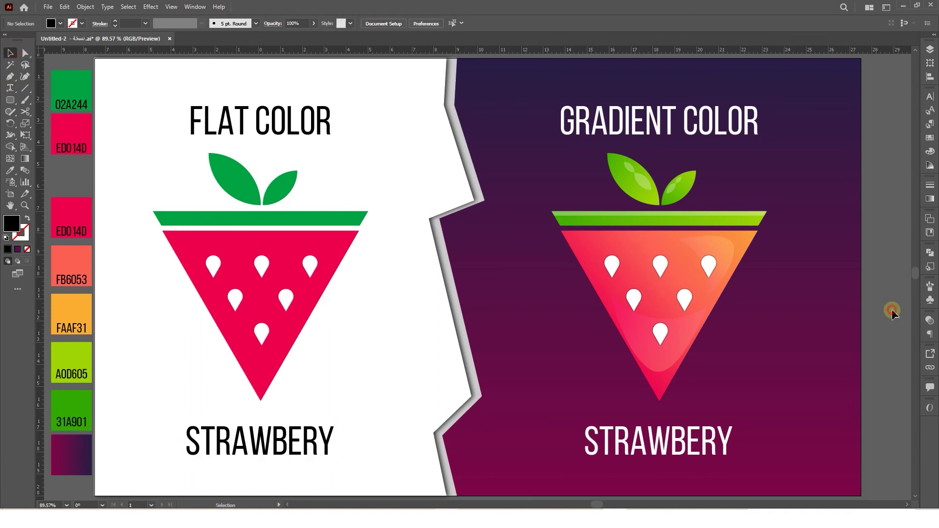